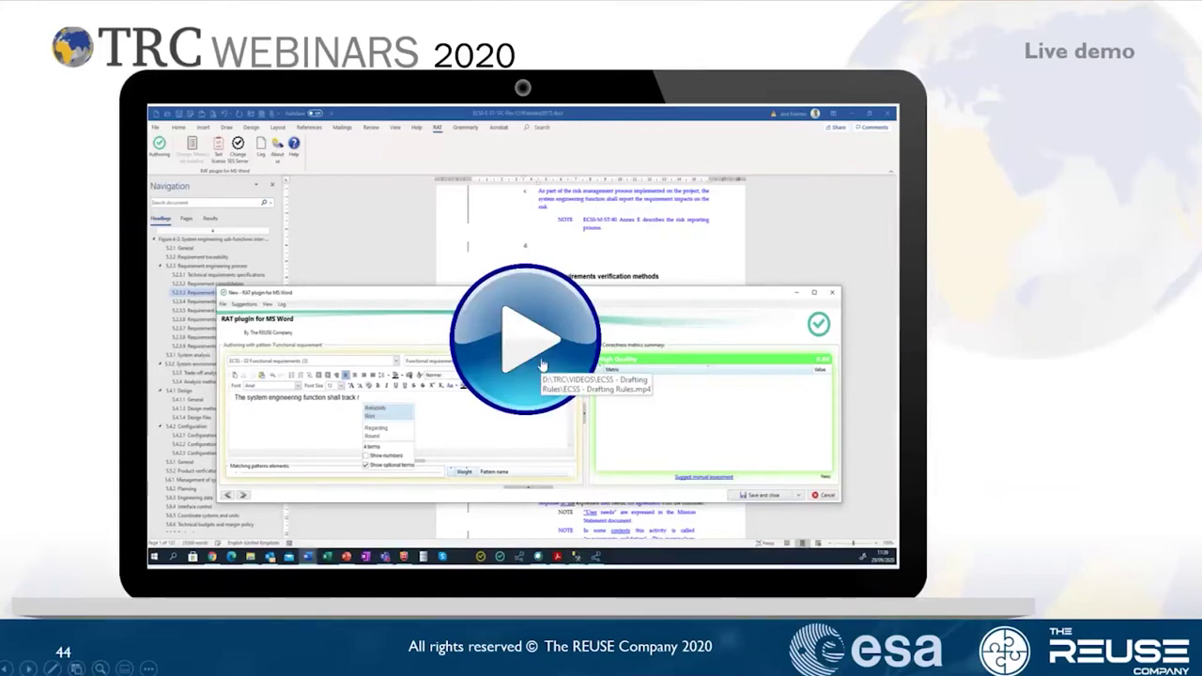
{"action": "left_click", "coordinate": [541, 365]}
{"action": "left_click", "coordinate": [664, 424]}
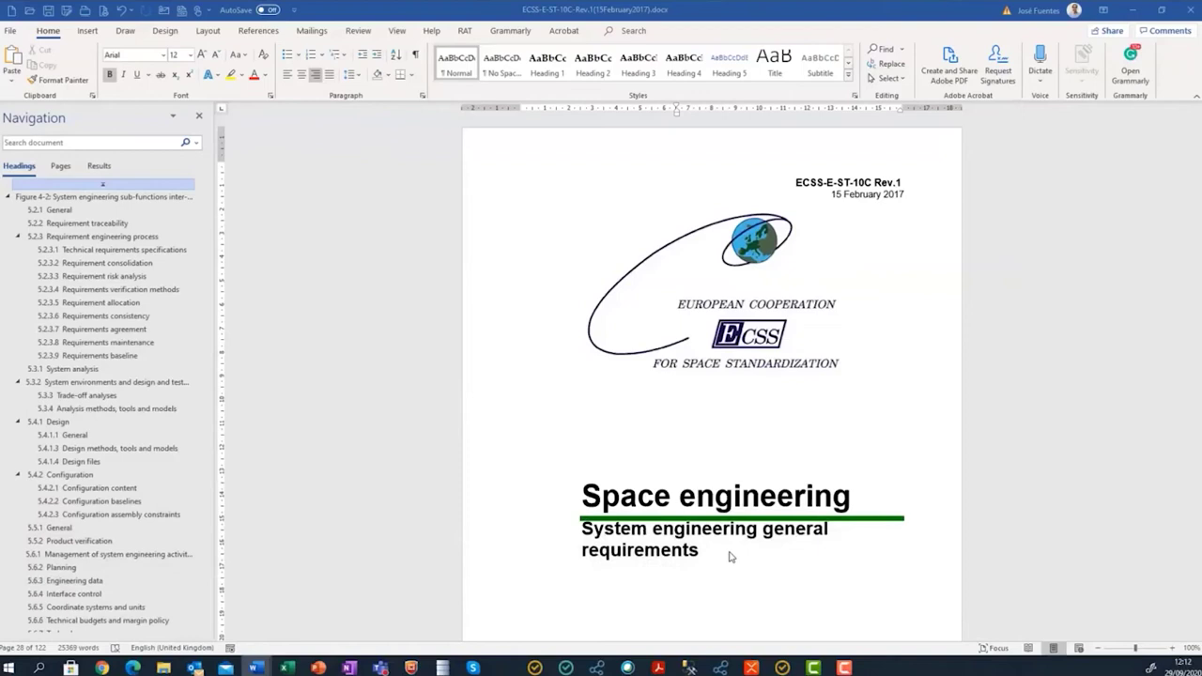
Place the cursor in empty item d of section 5.2.3.3 Requirement risk analysis and open RAT authoring there.
{"action": "left_click", "coordinate": [125, 304]}
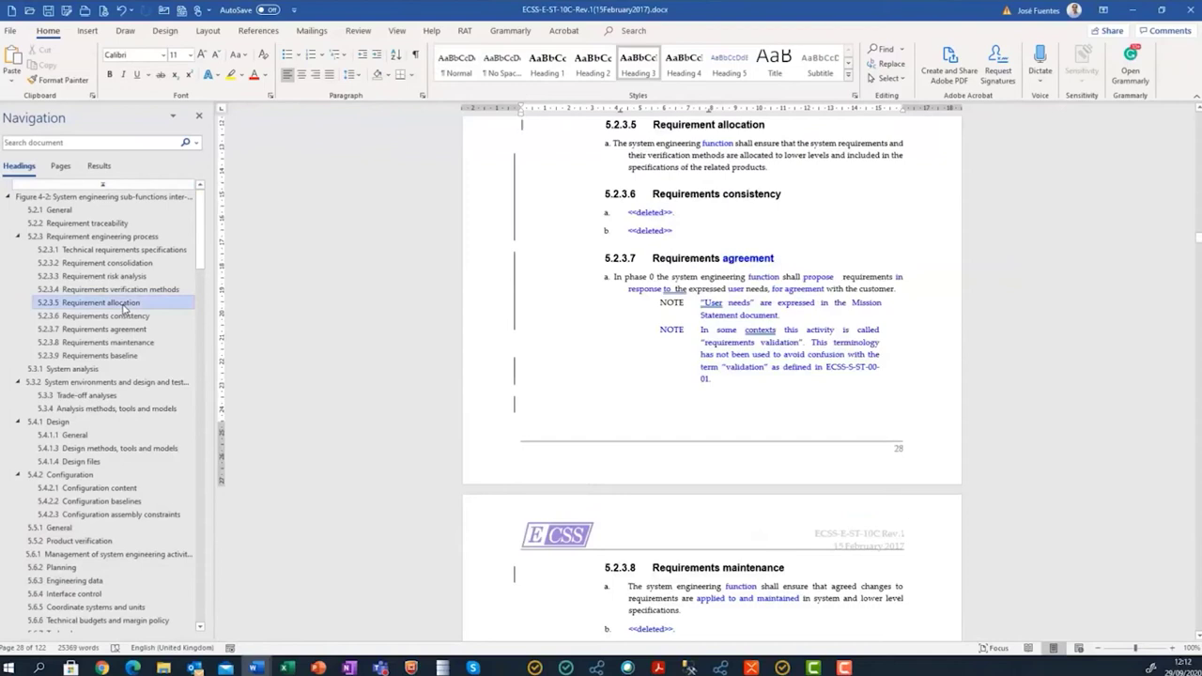
{"action": "left_click", "coordinate": [123, 277]}
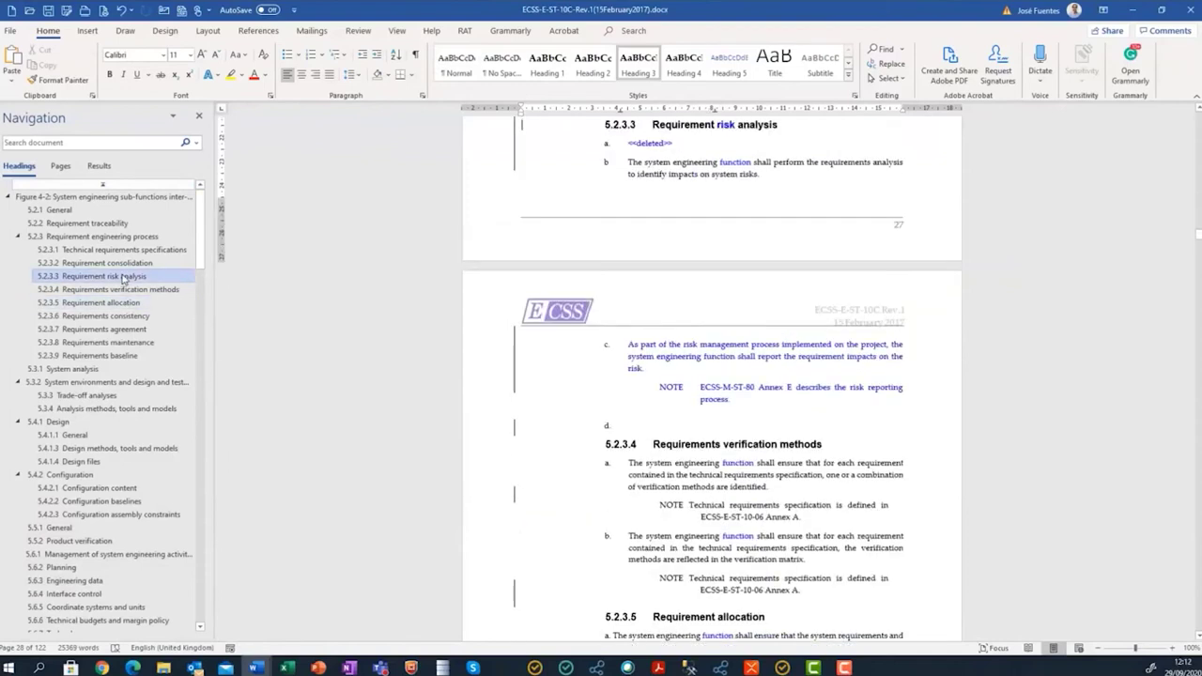
{"action": "left_click", "coordinate": [650, 426]}
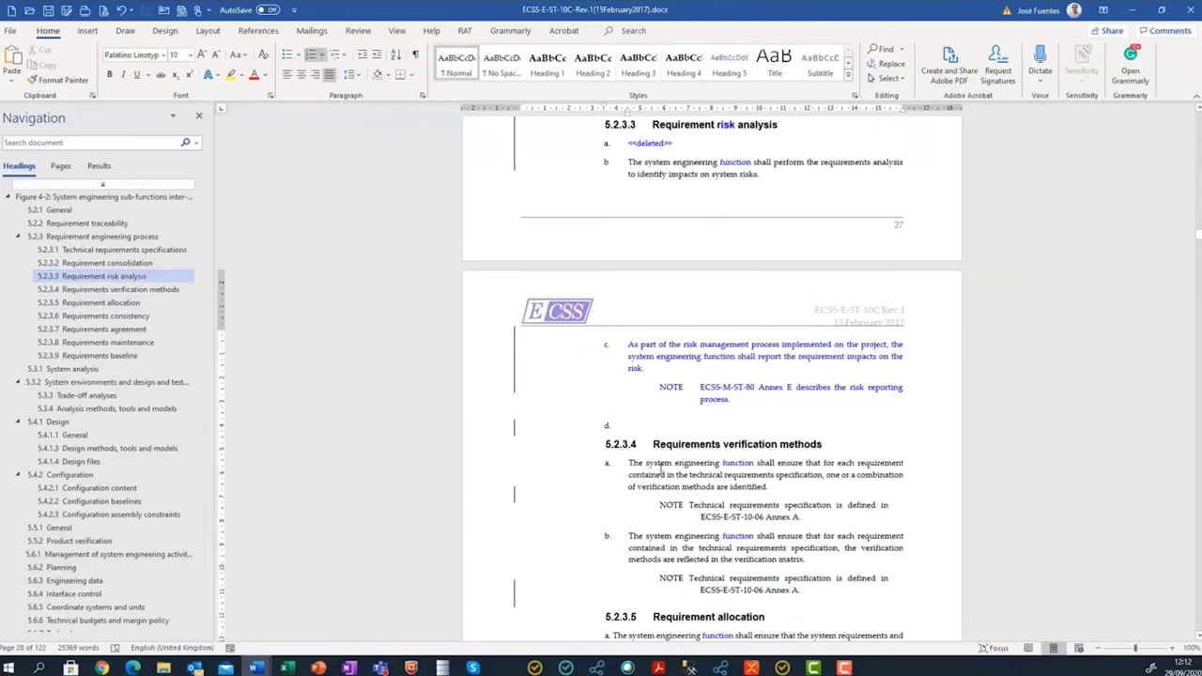
{"action": "left_click", "coordinate": [465, 30]}
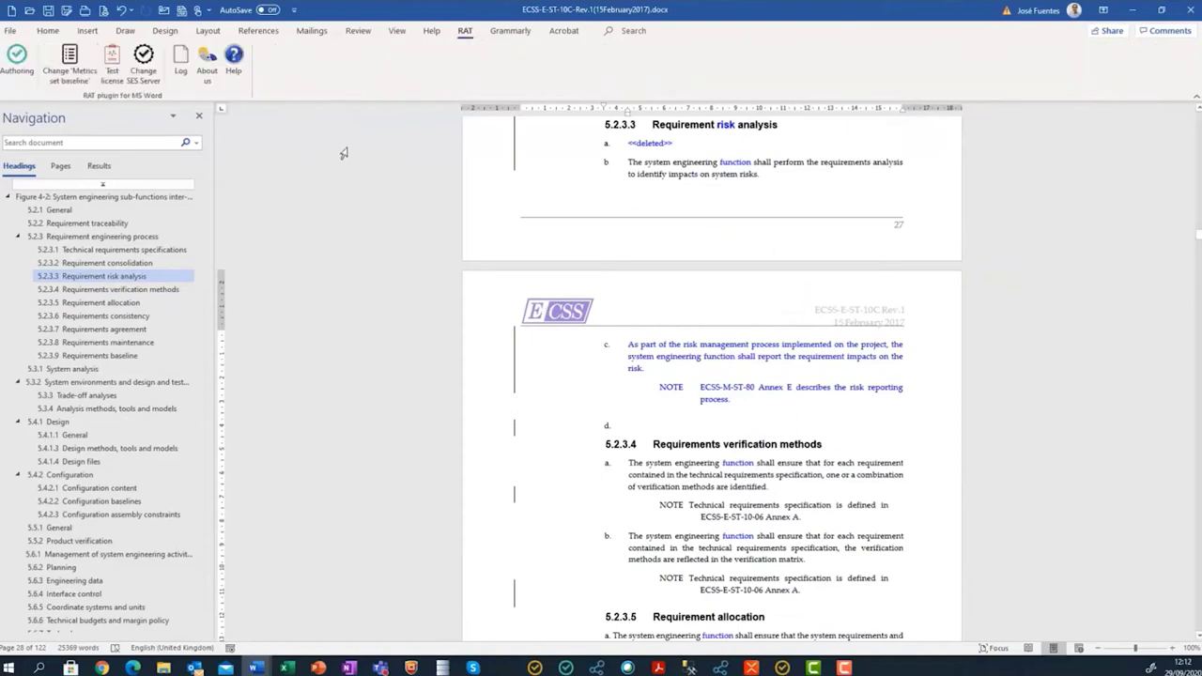
{"action": "left_click", "coordinate": [11, 66]}
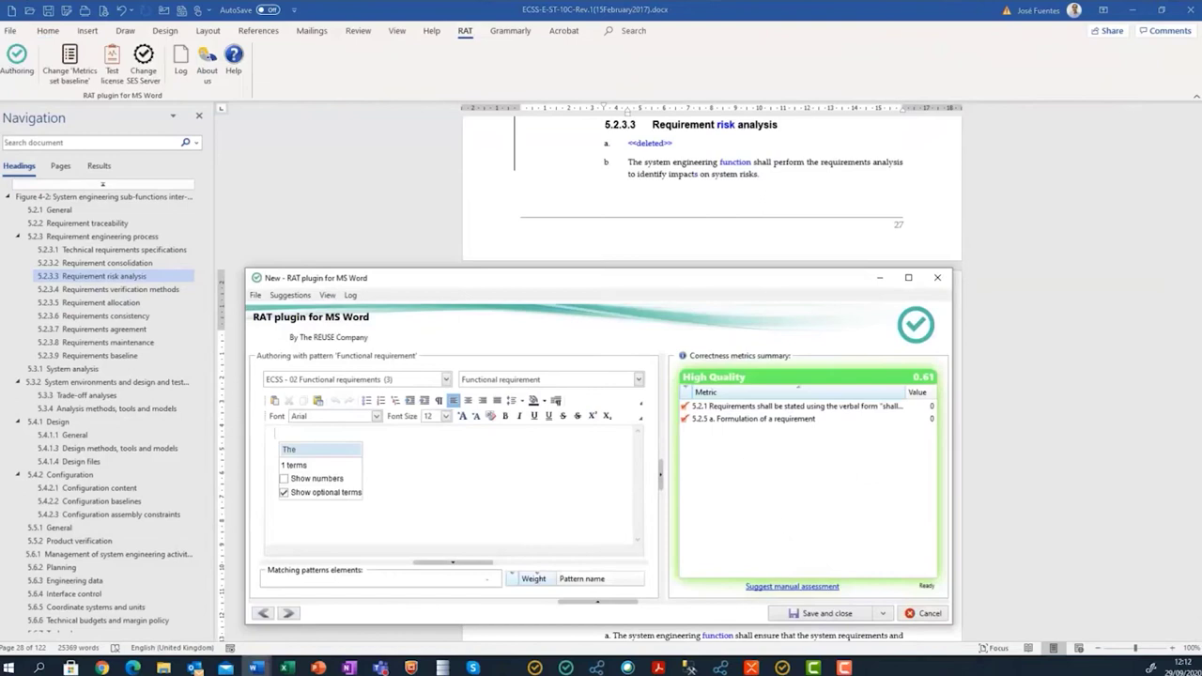
Set authoring to no pattern group and write "The system engineering function is normally tracked by".
{"action": "left_click", "coordinate": [446, 380]}
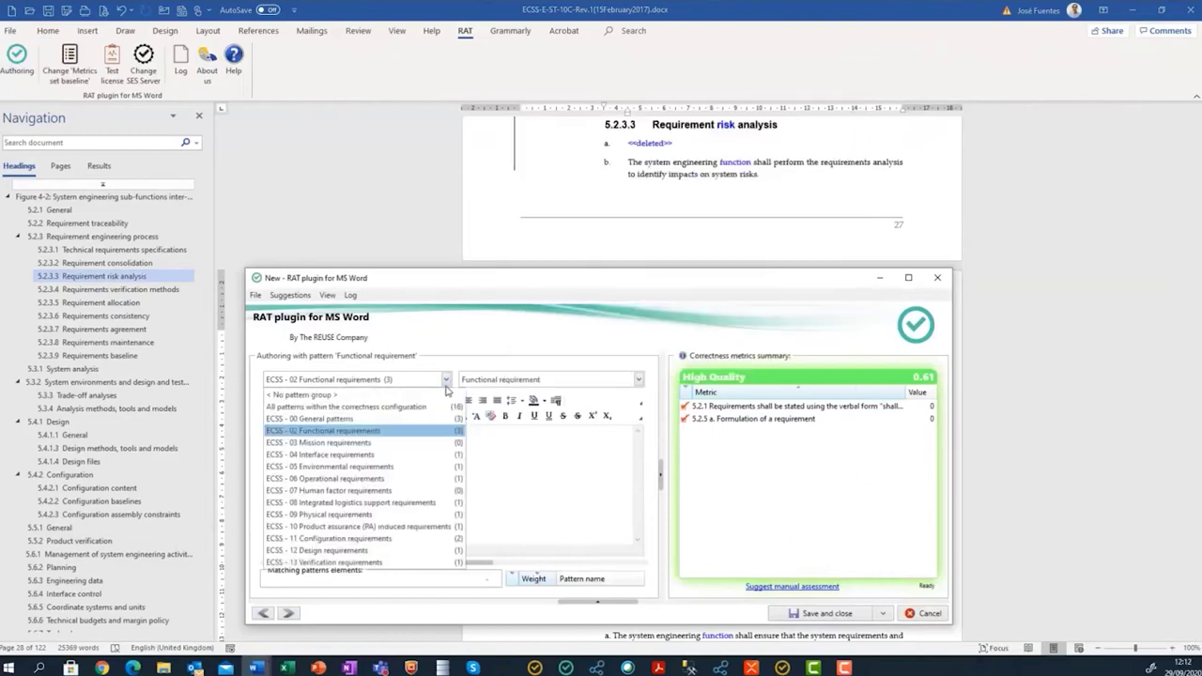
{"action": "left_click", "coordinate": [301, 394]}
{"action": "left_click", "coordinate": [410, 479]}
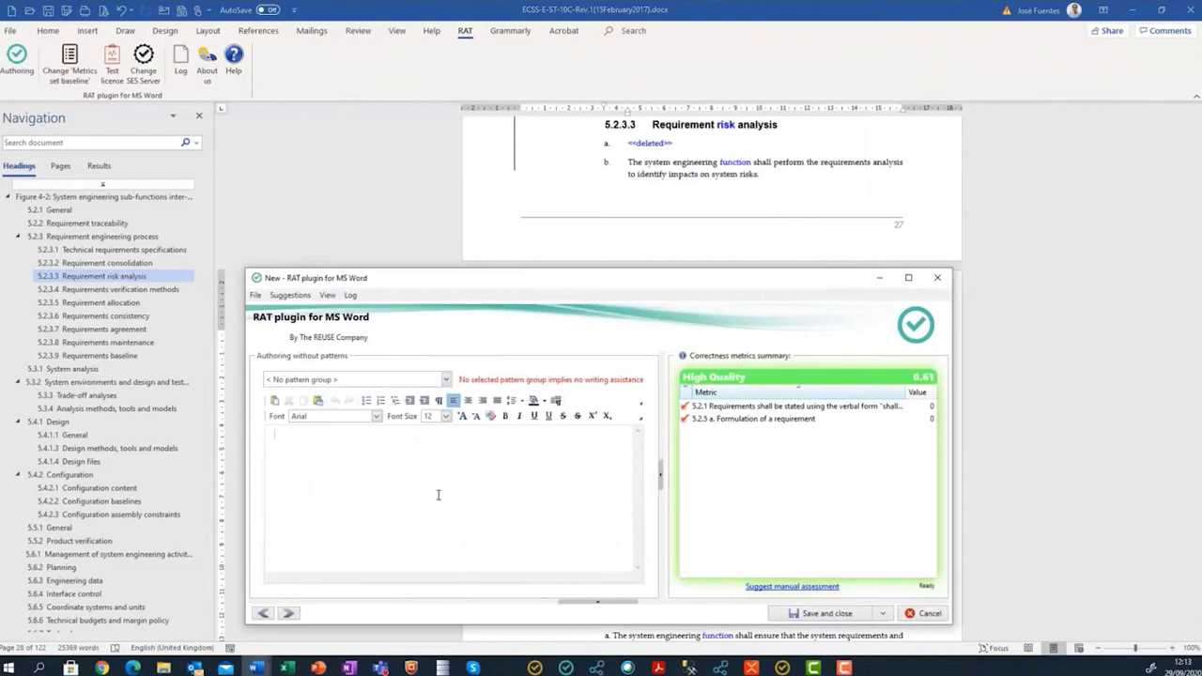
{"action": "type", "text": "The system engineering function is normally tracked by"}
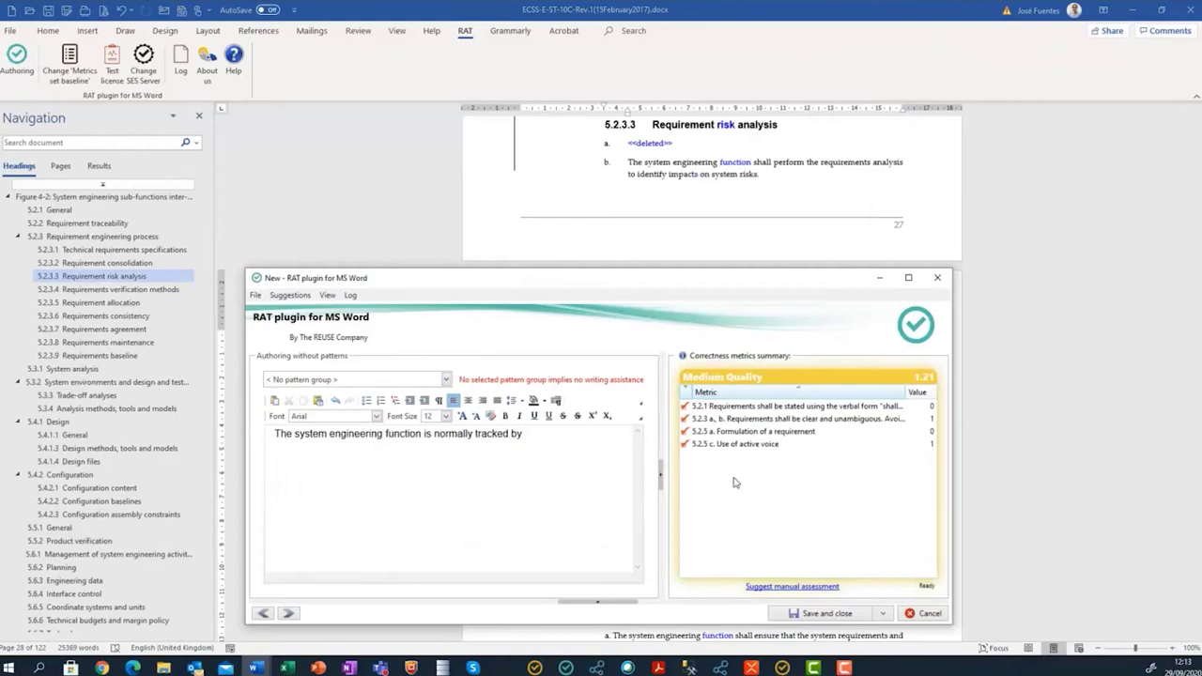
Examine the correctness metrics on active voice, formulation, vague terms and the verbal form "shall" for the draft.
{"action": "left_click", "coordinate": [755, 444]}
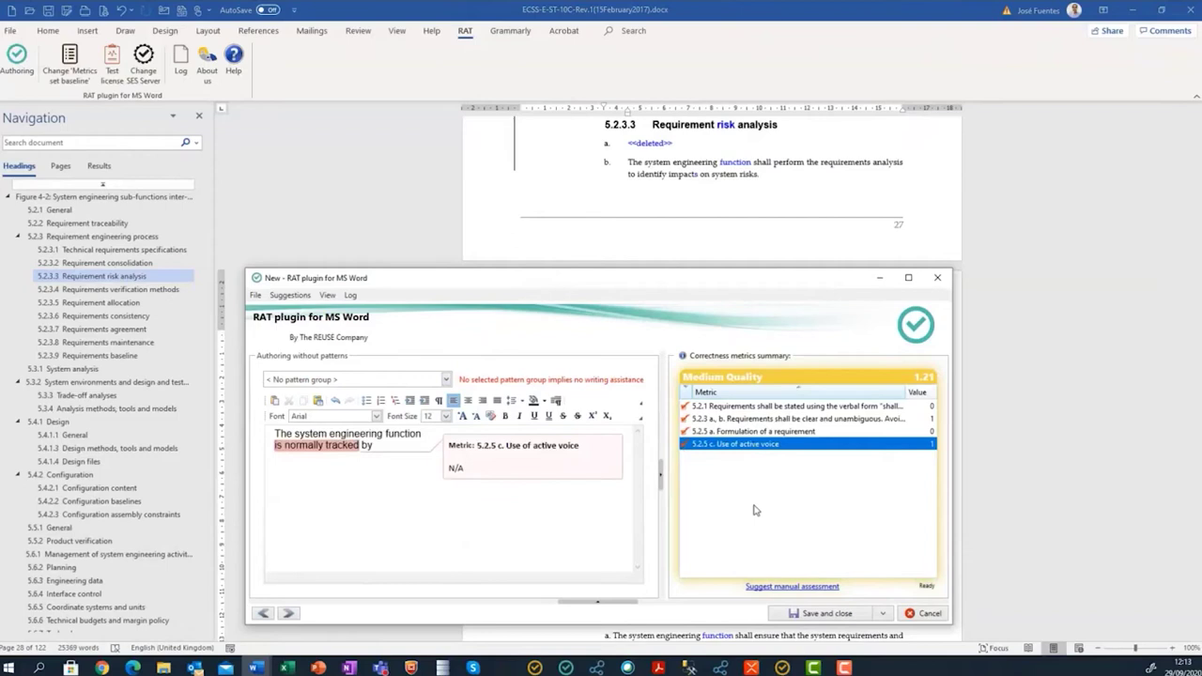
{"action": "left_click", "coordinate": [770, 432]}
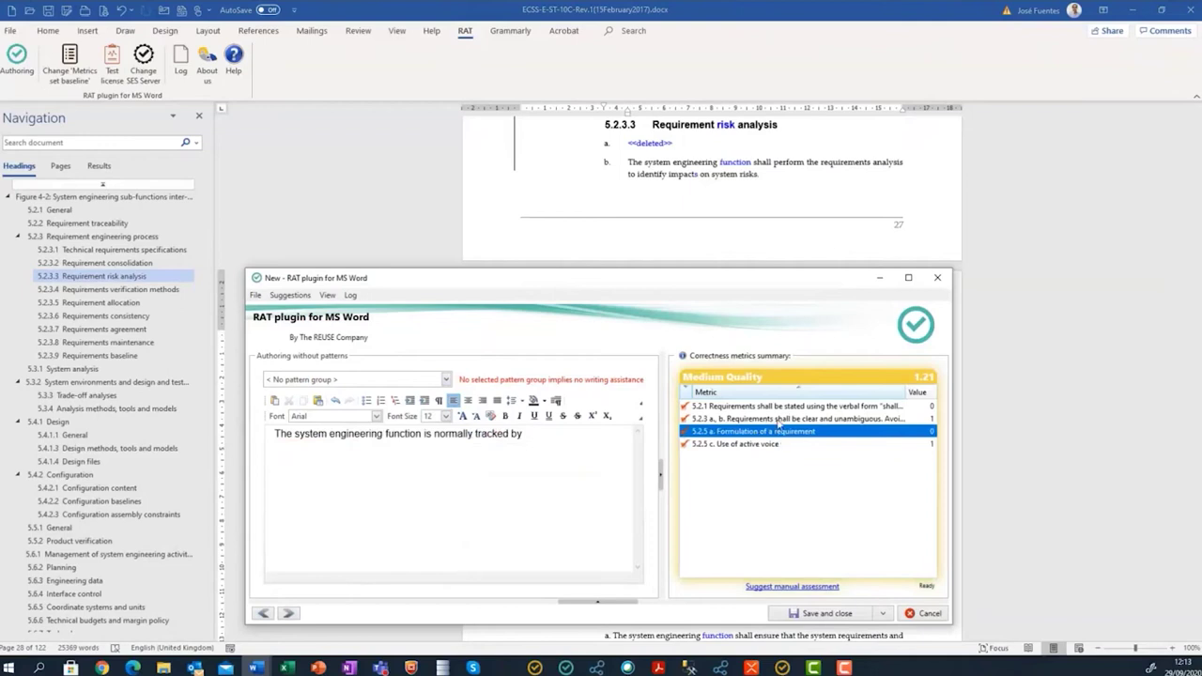
{"action": "left_click", "coordinate": [778, 419]}
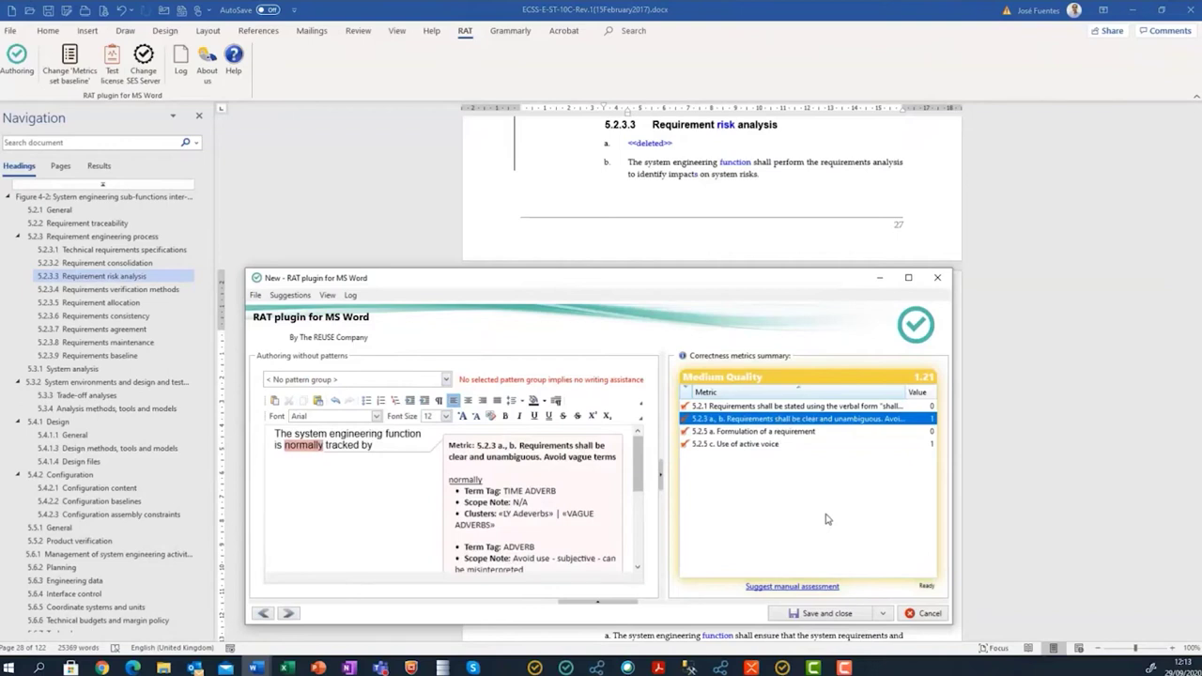
{"action": "left_click", "coordinate": [790, 408]}
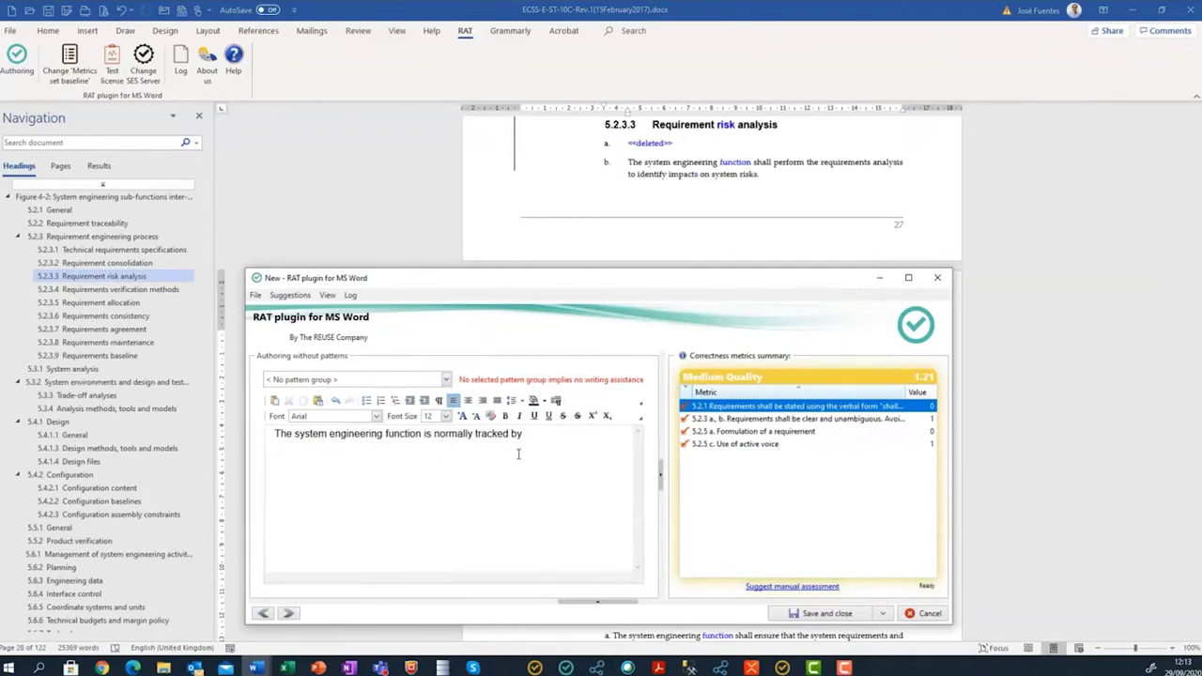
Clear the draft sentence and select the Functional requirement pattern from the ECSS - 02 Functional requirements group.
{"action": "left_click_drag", "start_coordinate": [544, 436], "coordinate": [244, 438]}
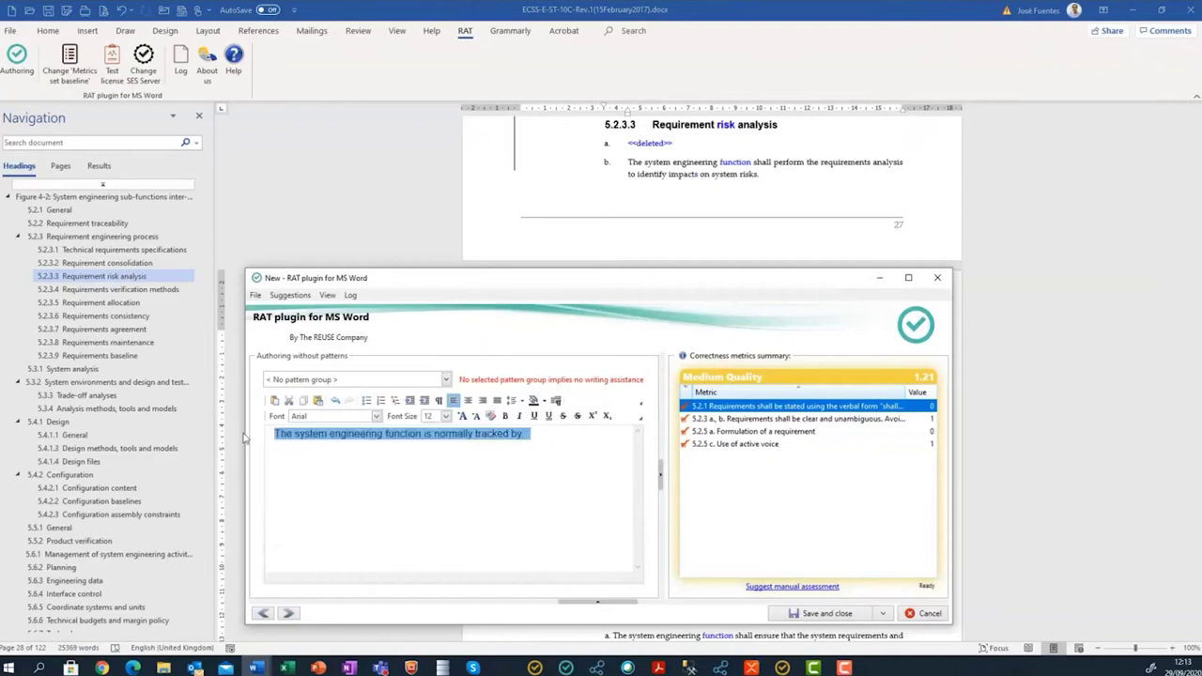
{"action": "key", "text": "BackSpace"}
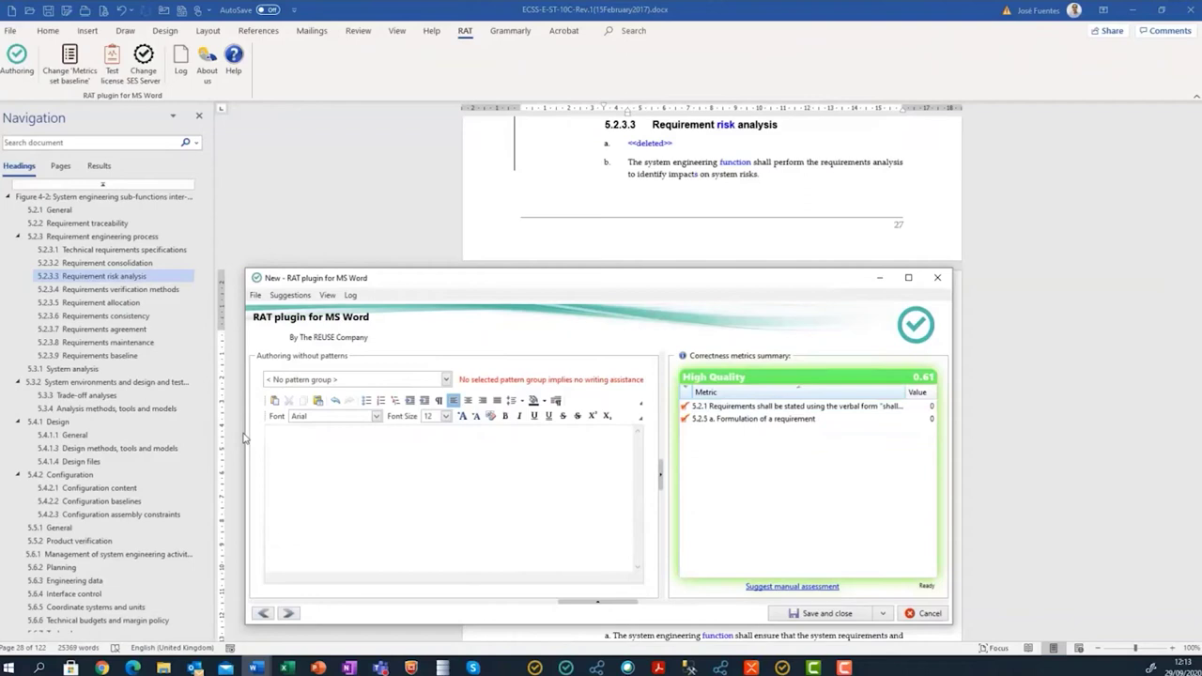
{"action": "left_click", "coordinate": [446, 380]}
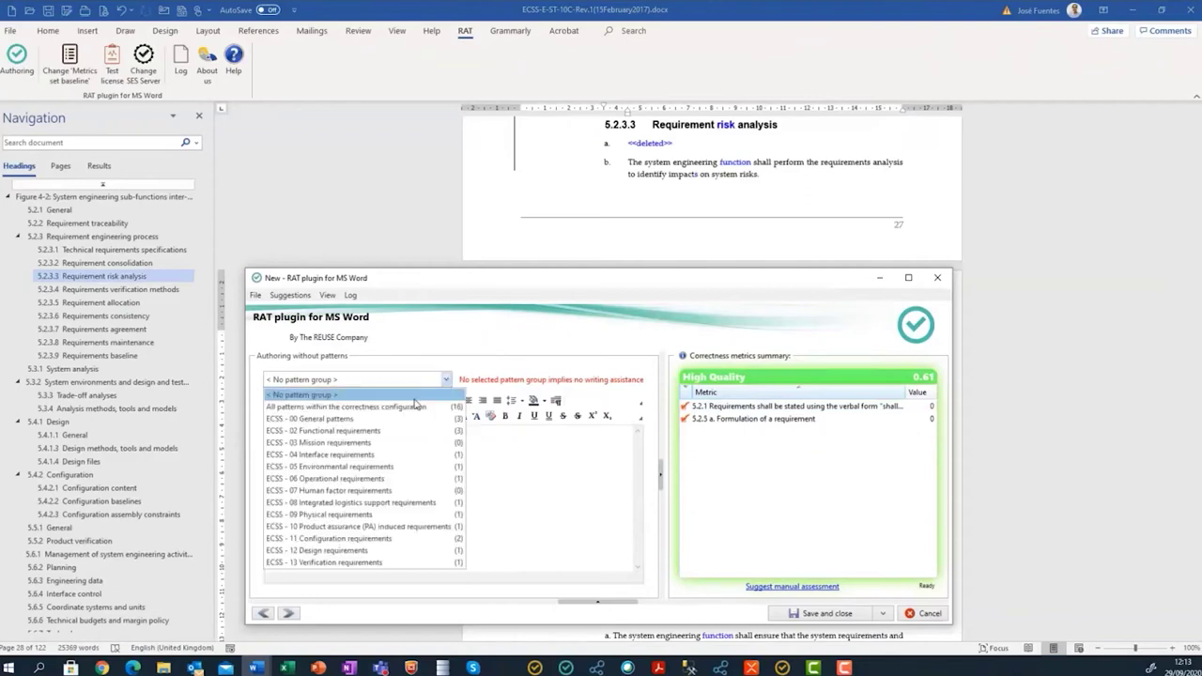
{"action": "left_click", "coordinate": [402, 430]}
{"action": "left_click", "coordinate": [497, 383]}
{"action": "left_click", "coordinate": [503, 407]}
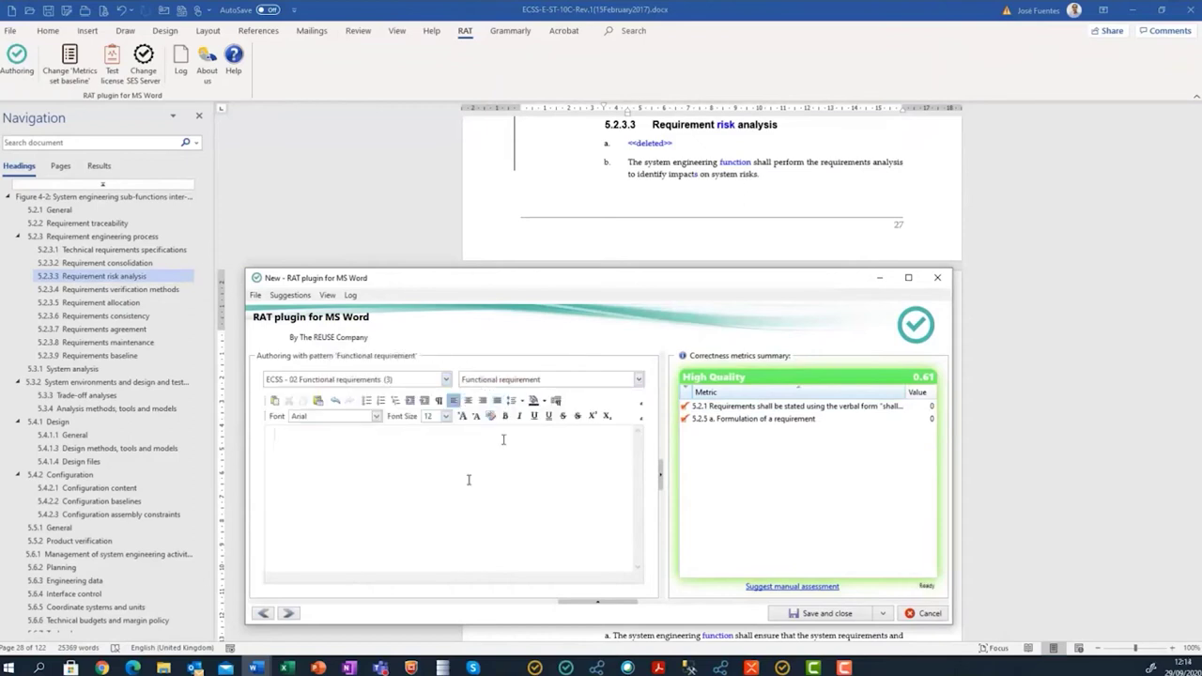
Start the requirement with "The" and enable writing assistance including its term suggestions.
{"action": "mouse_move", "coordinate": [521, 383]}
{"action": "type", "text": "The"}
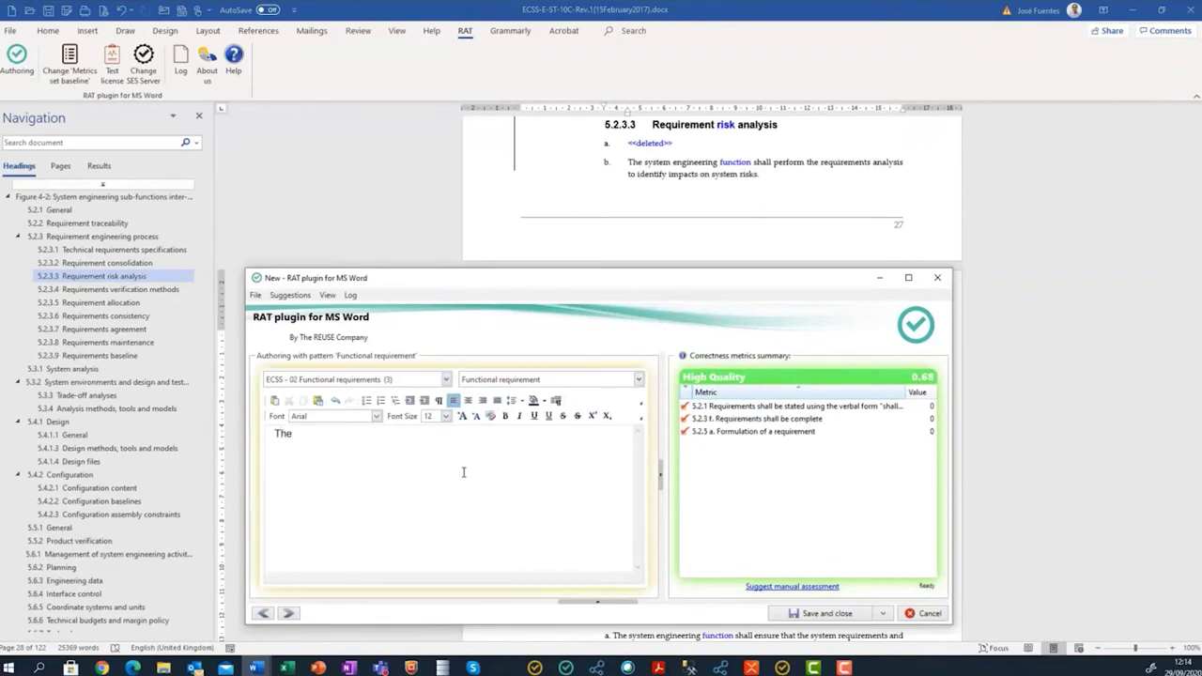
{"action": "left_click", "coordinate": [327, 295]}
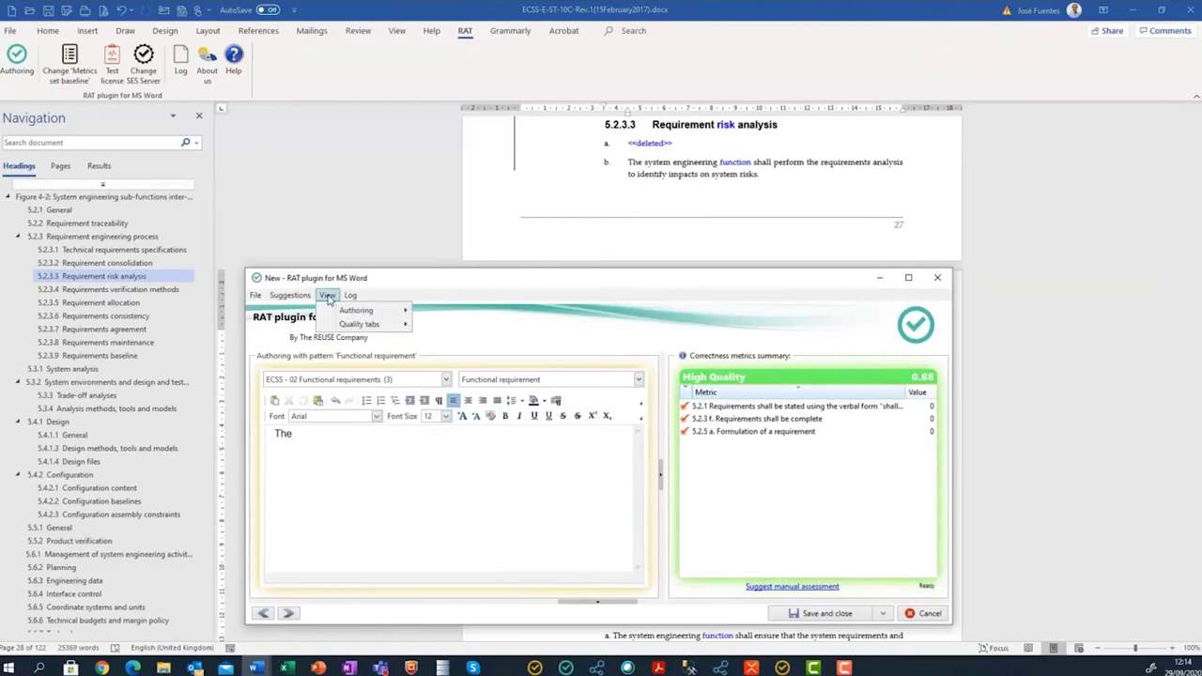
{"action": "mouse_move", "coordinate": [362, 324]}
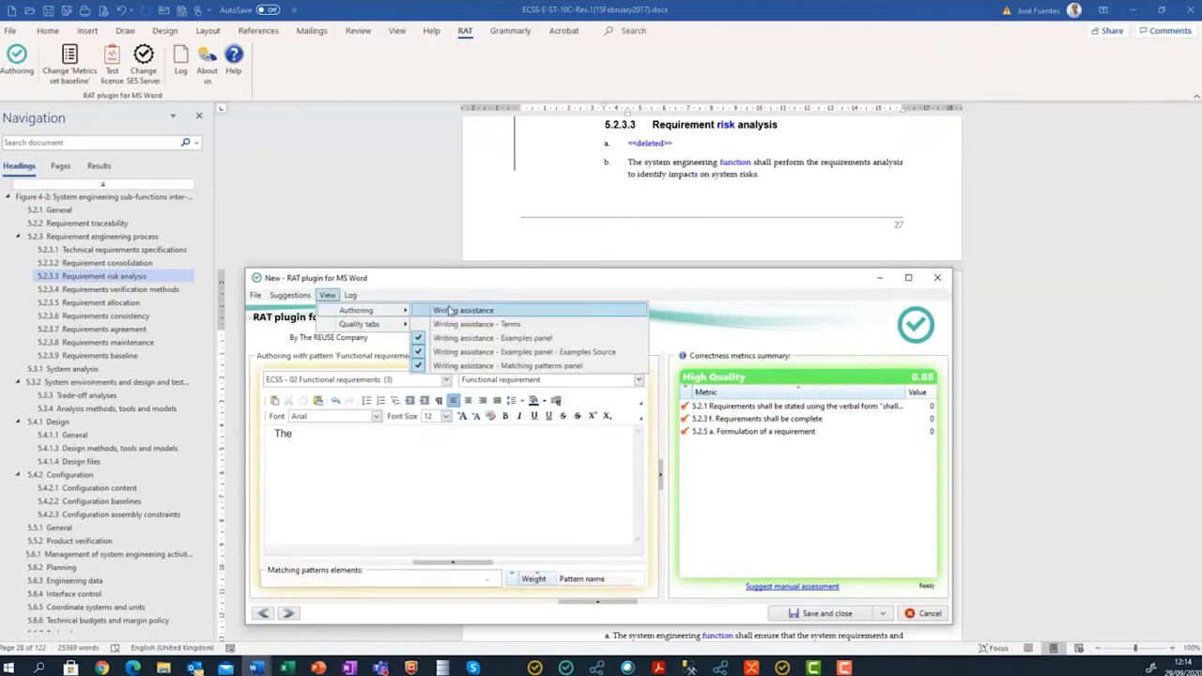
{"action": "left_click", "coordinate": [451, 326]}
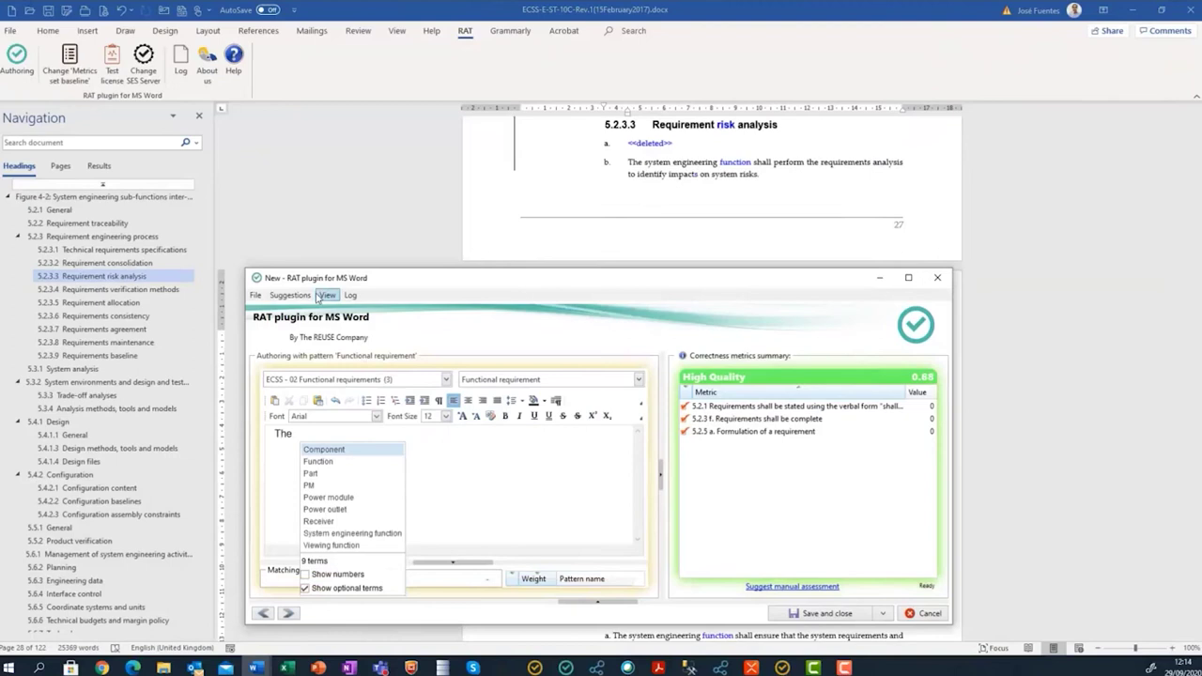
Write the requirement with the suggested terms as "The system engineering function shall track risks".
{"action": "left_click", "coordinate": [450, 440]}
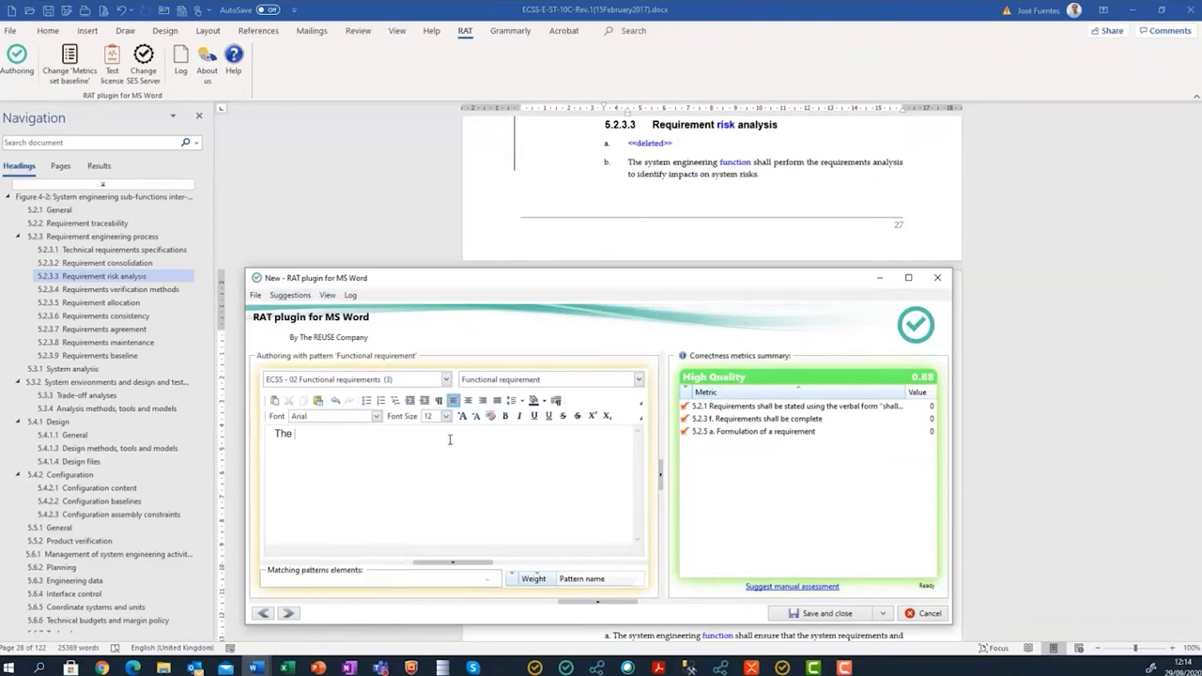
{"action": "type", "text": "s"}
{"action": "key", "text": "Return"}
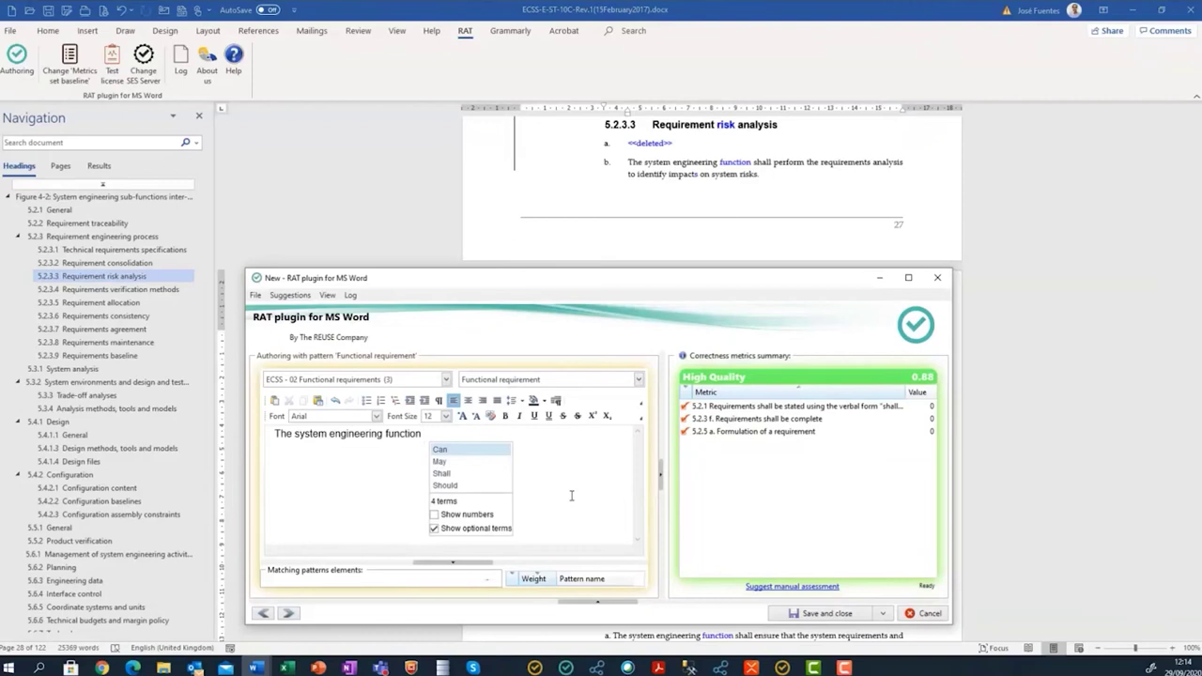
{"action": "type", "text": "s"}
{"action": "key", "text": "Return"}
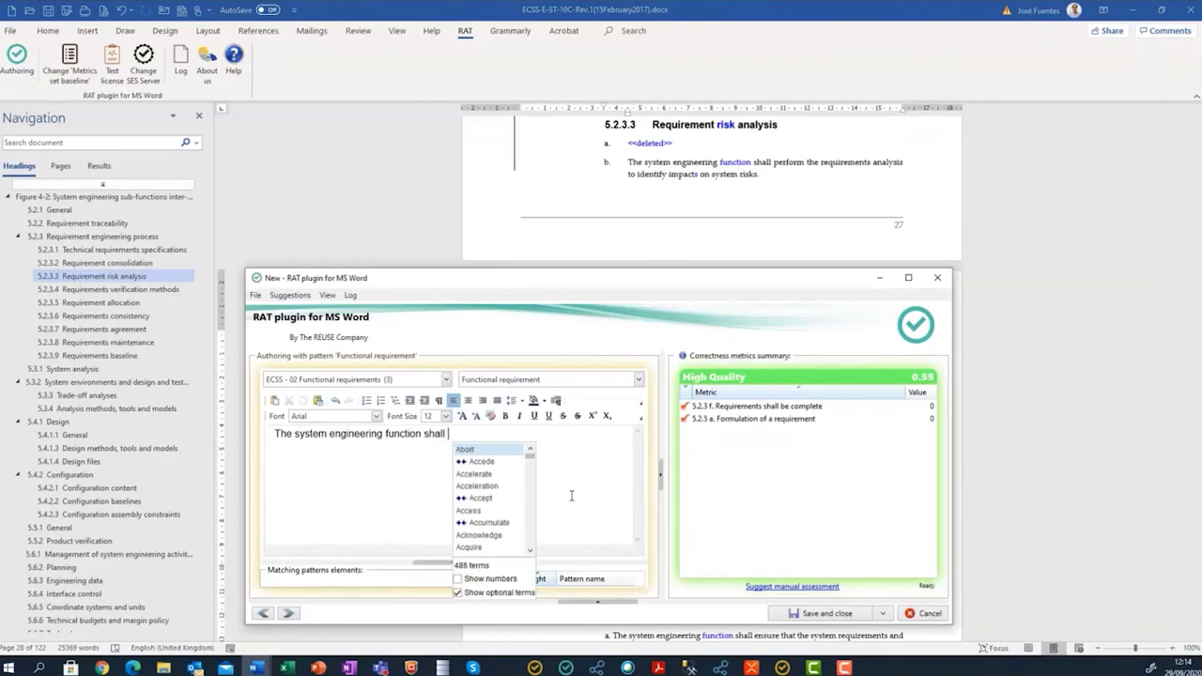
{"action": "type", "text": "tr"}
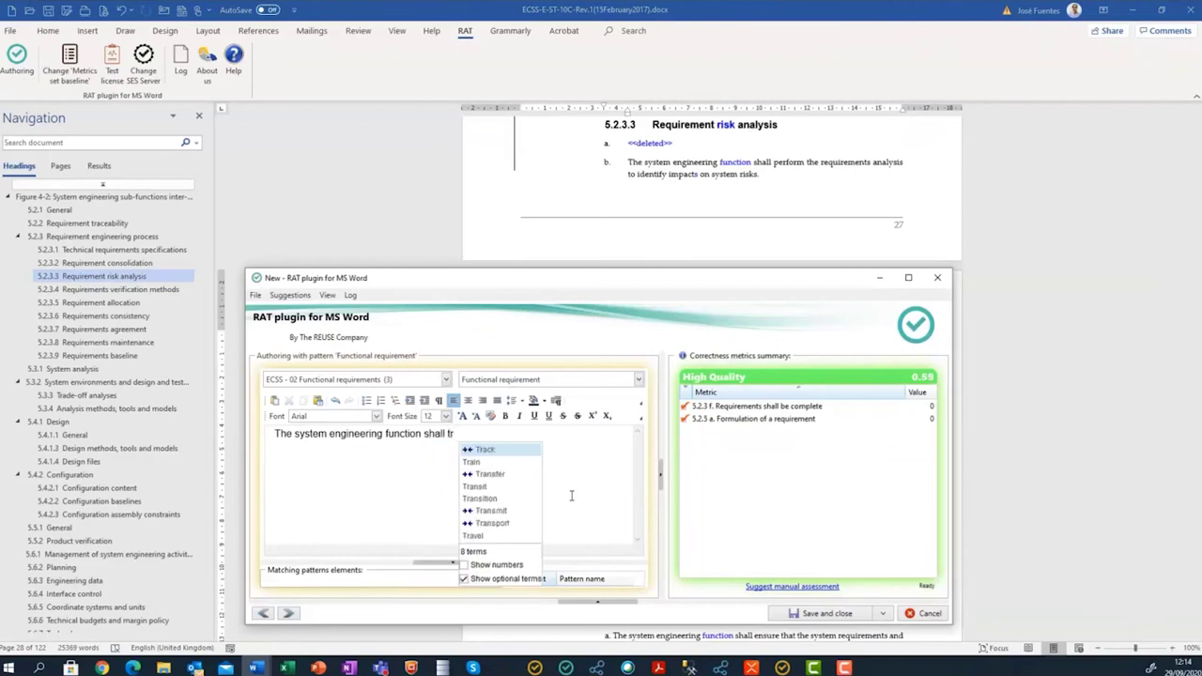
{"action": "key", "text": "Return"}
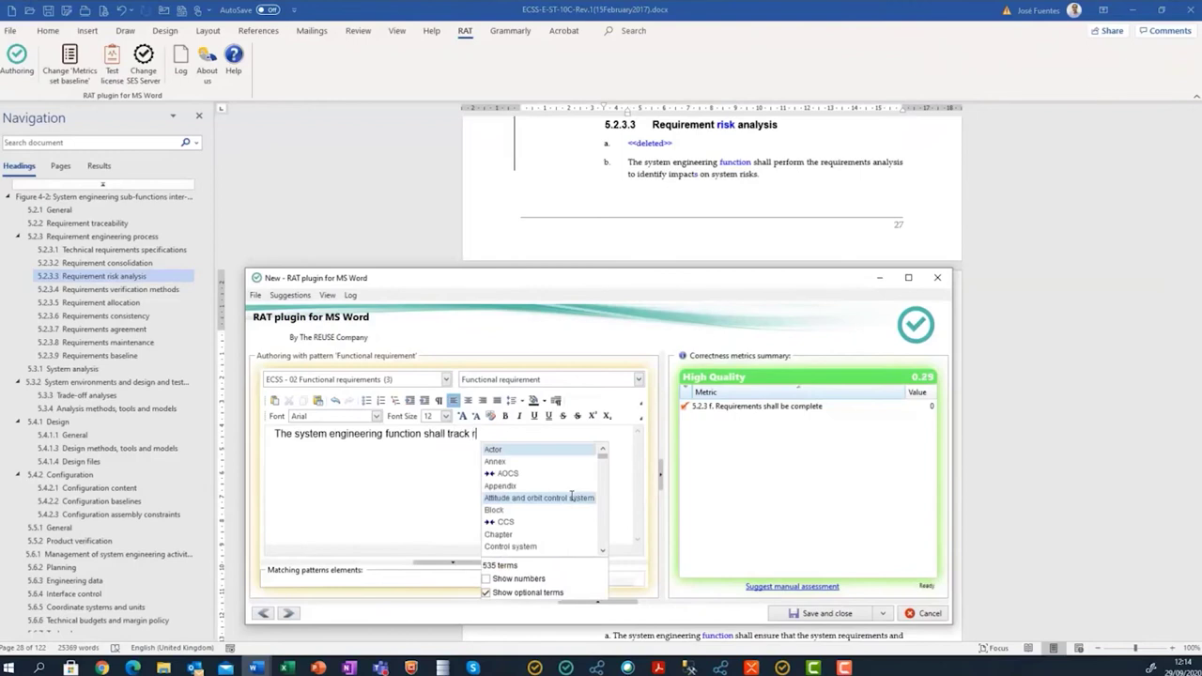
{"action": "type", "text": "r"}
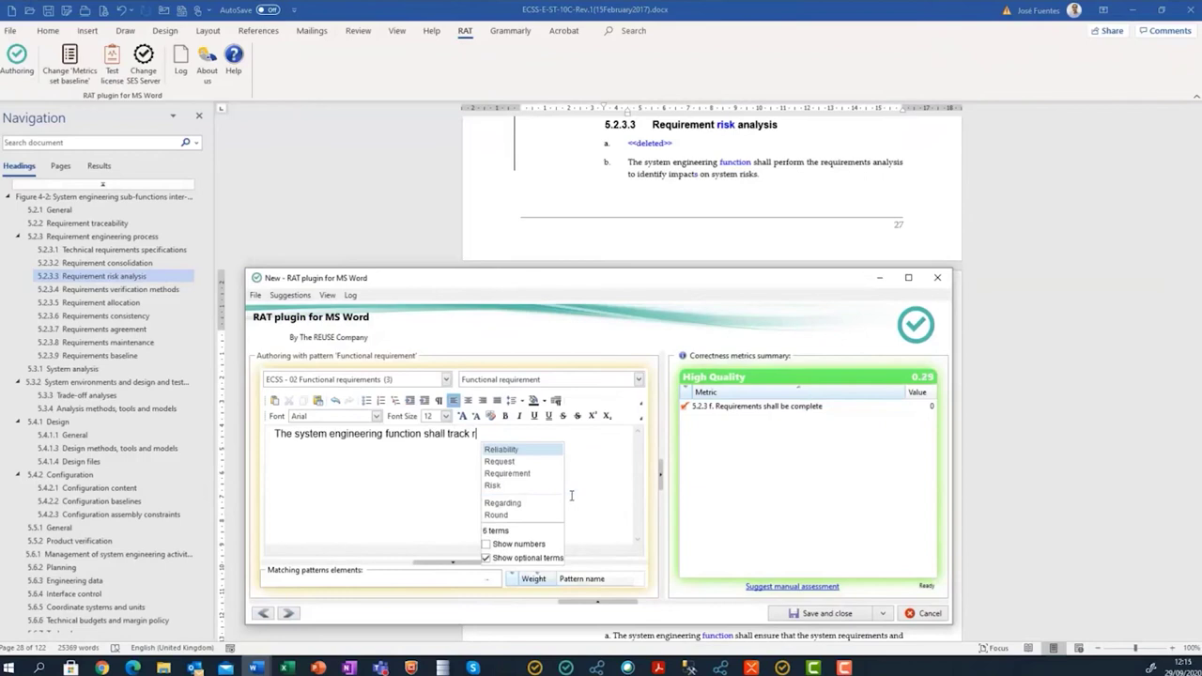
{"action": "type", "text": "isks"}
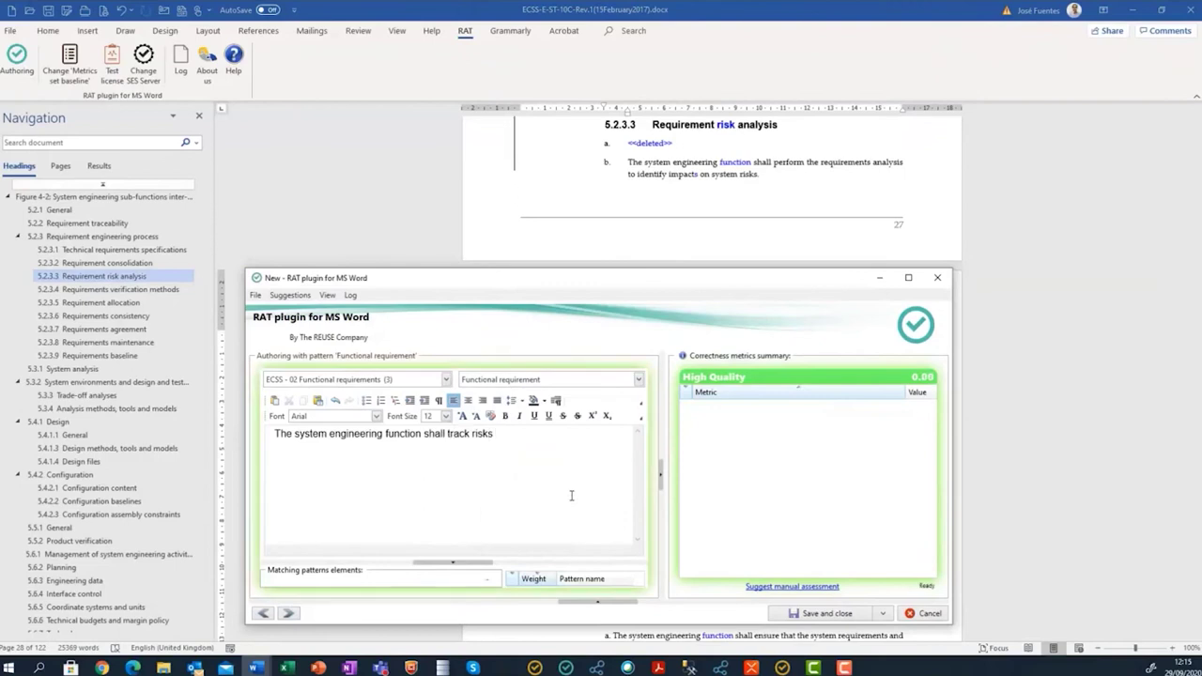
Append "in accordance with ECSS-W-ST-99B" and inspect the metric on invalid references to an ECSS document.
{"action": "type", "text": "in accordance with"}
{"action": "type", "text": "ECSS"}
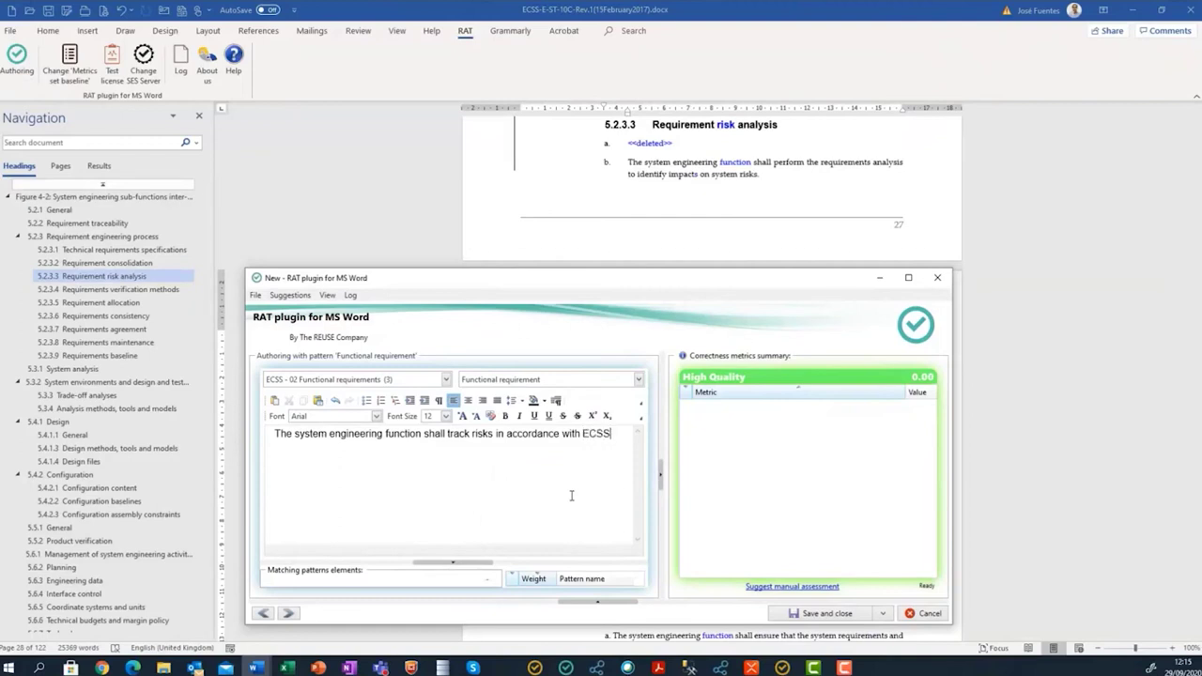
{"action": "type", "text": "-W-ST-99B"}
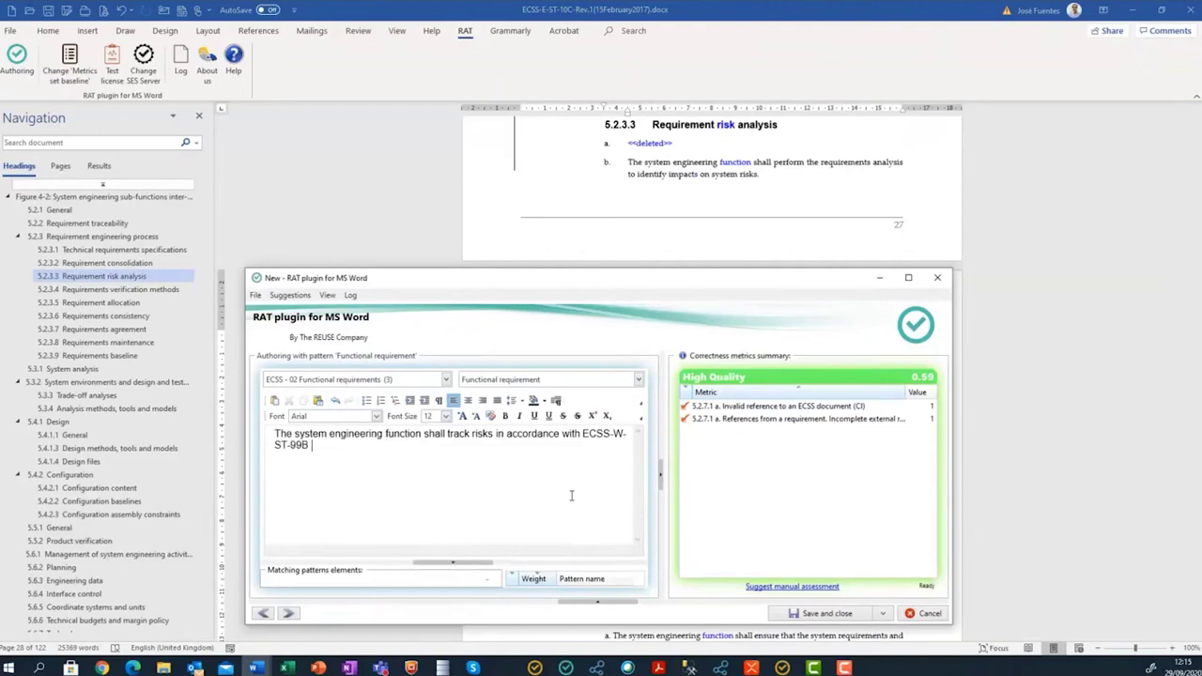
{"action": "left_click", "coordinate": [781, 409]}
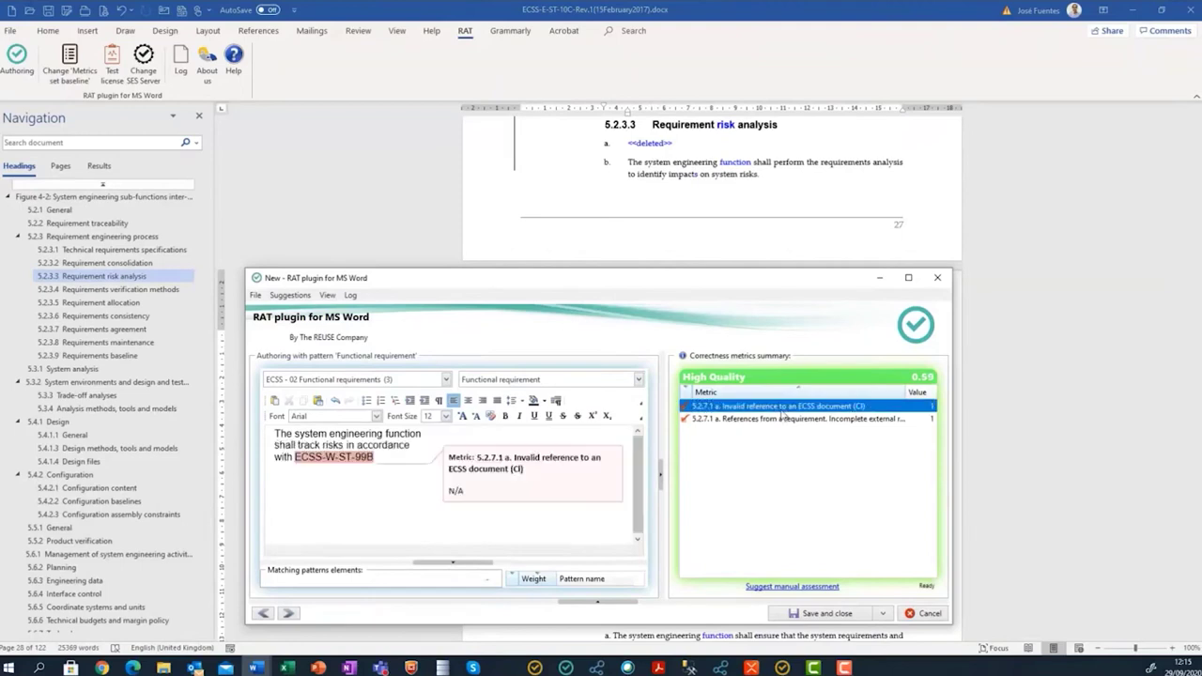
{"action": "mouse_move", "coordinate": [362, 460]}
Change the referenced standard in the requirement to ECSS-M-00-03B.
{"action": "left_click", "coordinate": [380, 484]}
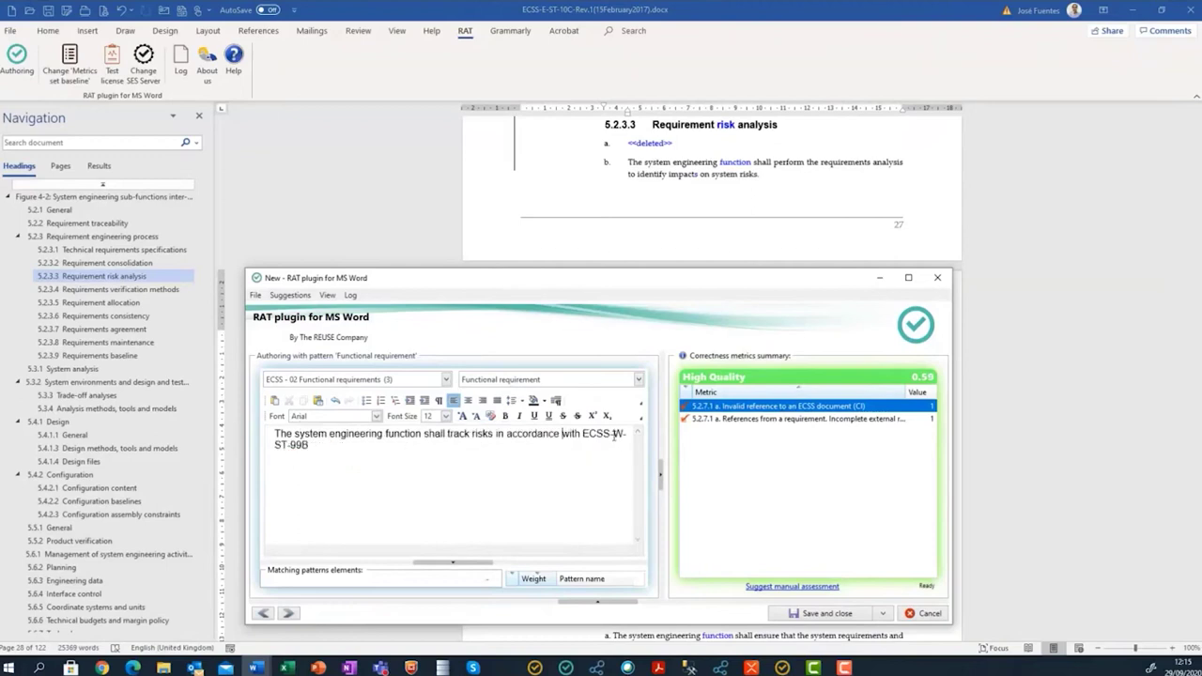
{"action": "key", "text": "Delete"}
{"action": "type", "text": "M"}
{"action": "key", "text": "Delete"}
{"action": "key", "text": "Delete"}
{"action": "key", "text": "Delete"}
{"action": "type", "text": "00"}
{"action": "key", "text": "Delete"}
{"action": "key", "text": "Delete"}
{"action": "key", "text": "Delete"}
{"action": "type", "text": "03B"}
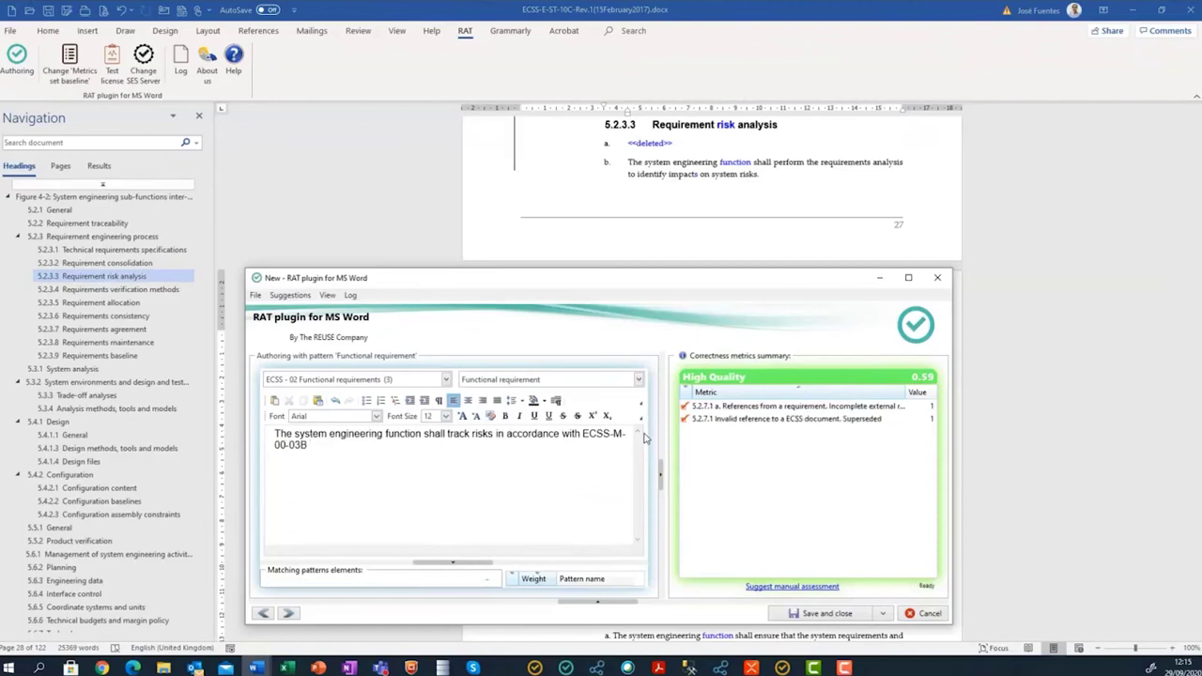
Inspect the metric on superseded ECSS references and change the referenced standard in the requirement to ECSS-M-ST-80C.
{"action": "left_click", "coordinate": [872, 423]}
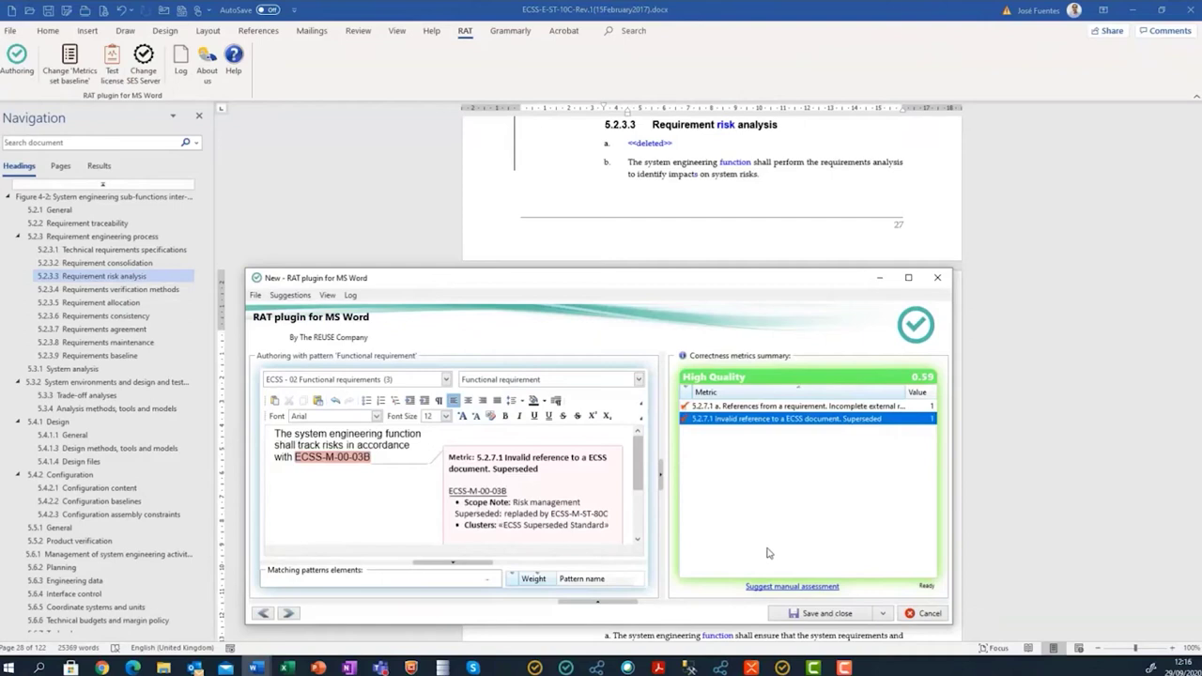
{"action": "left_click", "coordinate": [374, 461]}
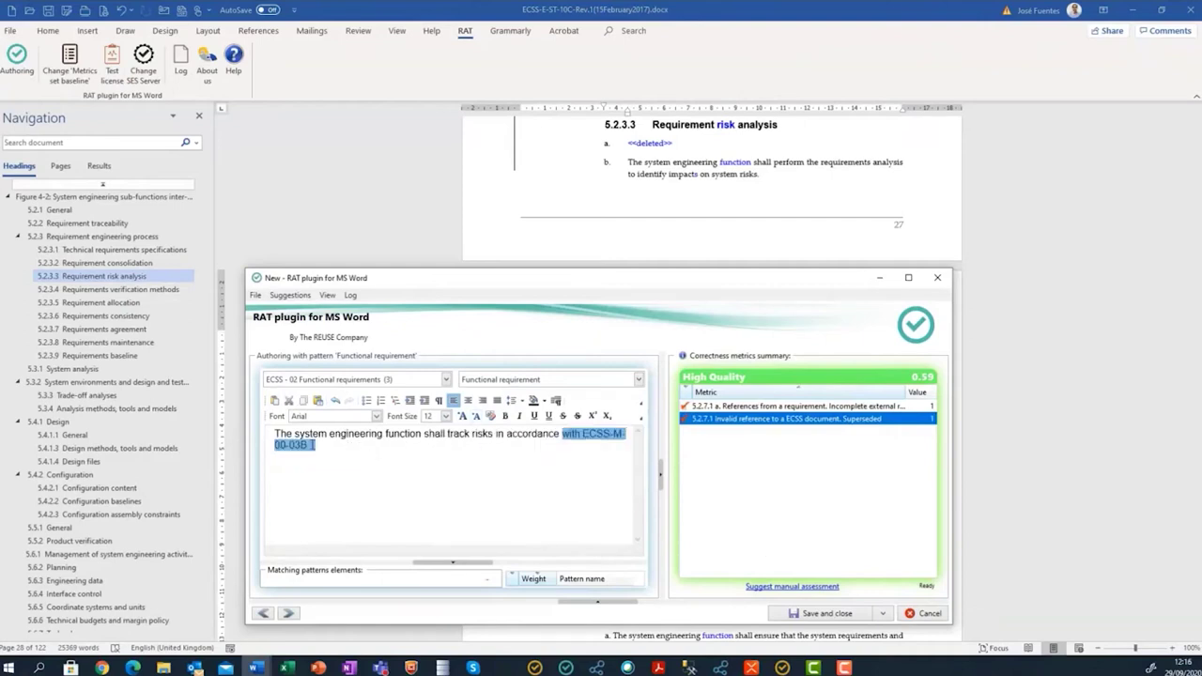
{"action": "key", "text": "BackSpace"}
{"action": "key", "text": "BackSpace"}
{"action": "key", "text": "BackSpace"}
{"action": "key", "text": "BackSpace"}
{"action": "key", "text": "BackSpace"}
{"action": "key", "text": "BackSpace"}
{"action": "key", "text": "BackSpace"}
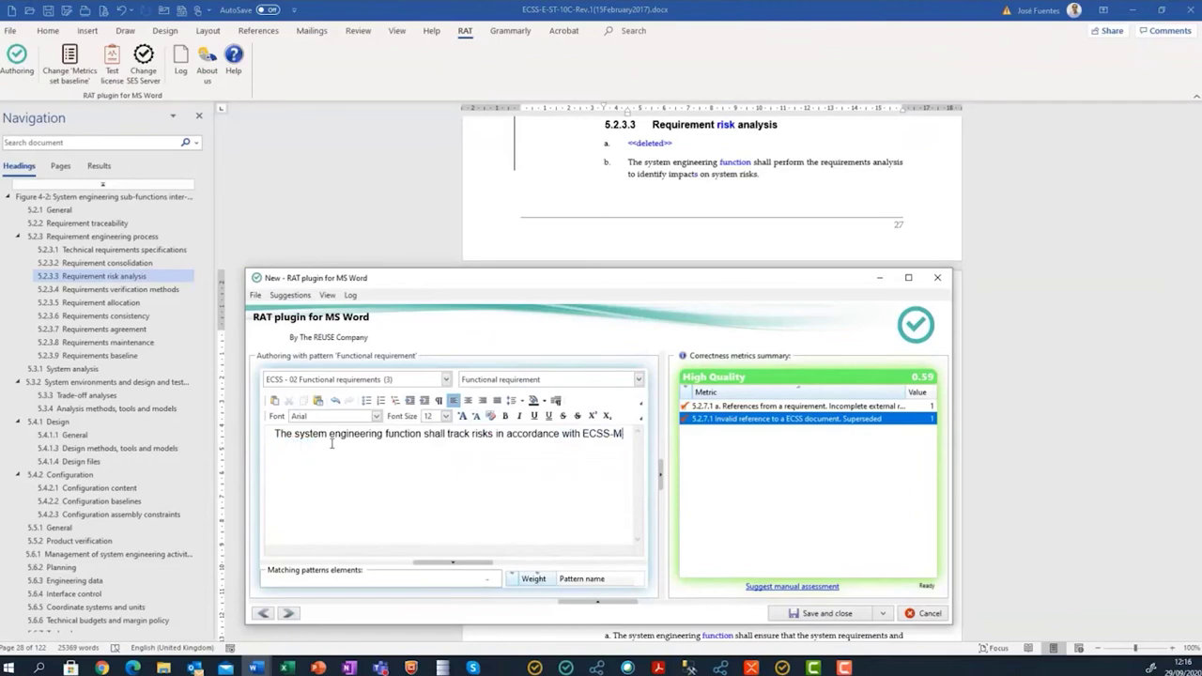
{"action": "key", "text": "BackSpace"}
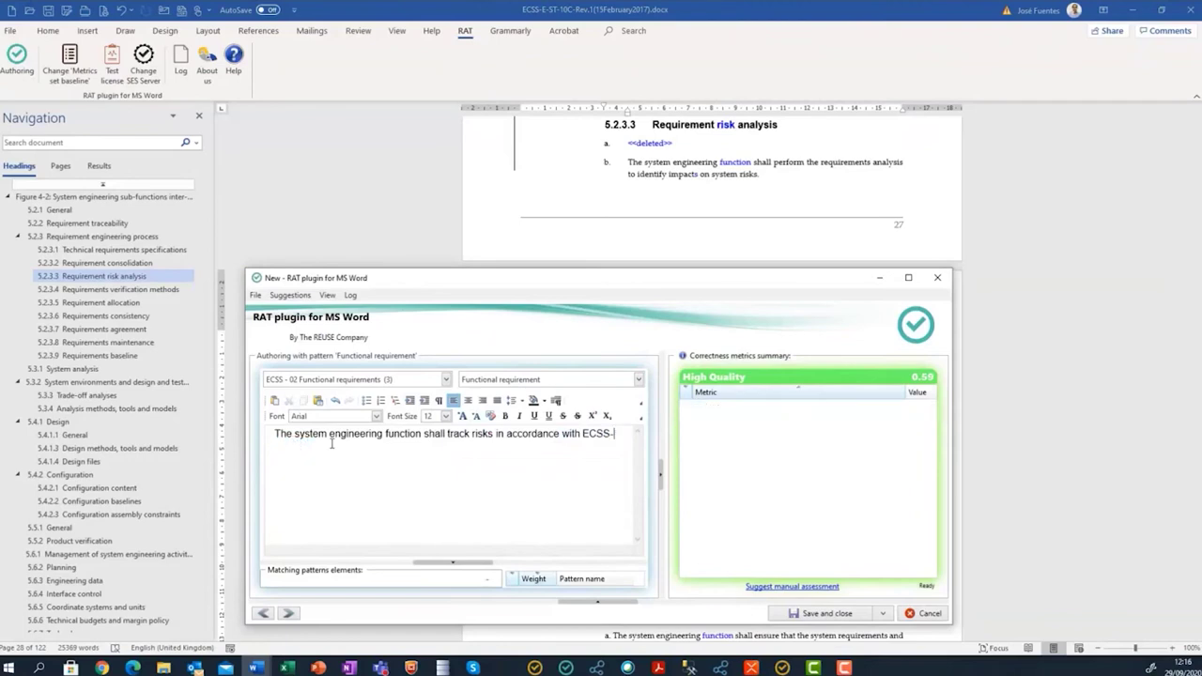
{"action": "type", "text": "M-ST-80C"}
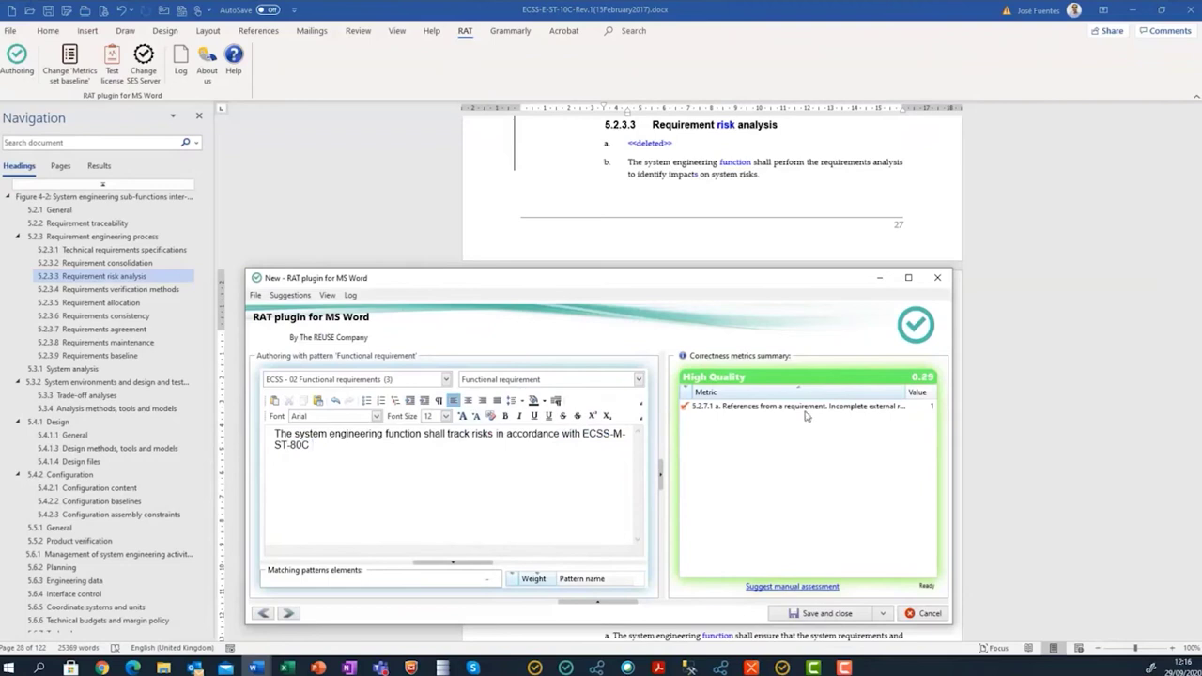
Check the incomplete external reference metric, append "(section 6)" to the requirement, and save it into the document.
{"action": "left_click", "coordinate": [803, 408]}
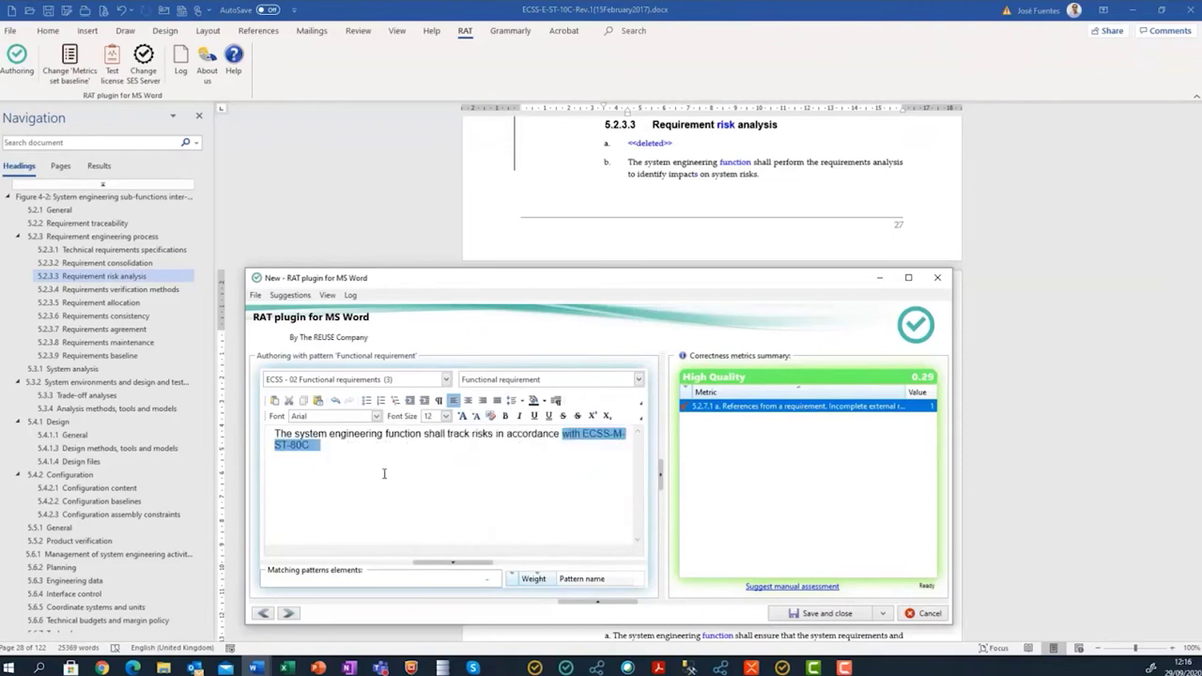
{"action": "left_click", "coordinate": [339, 448]}
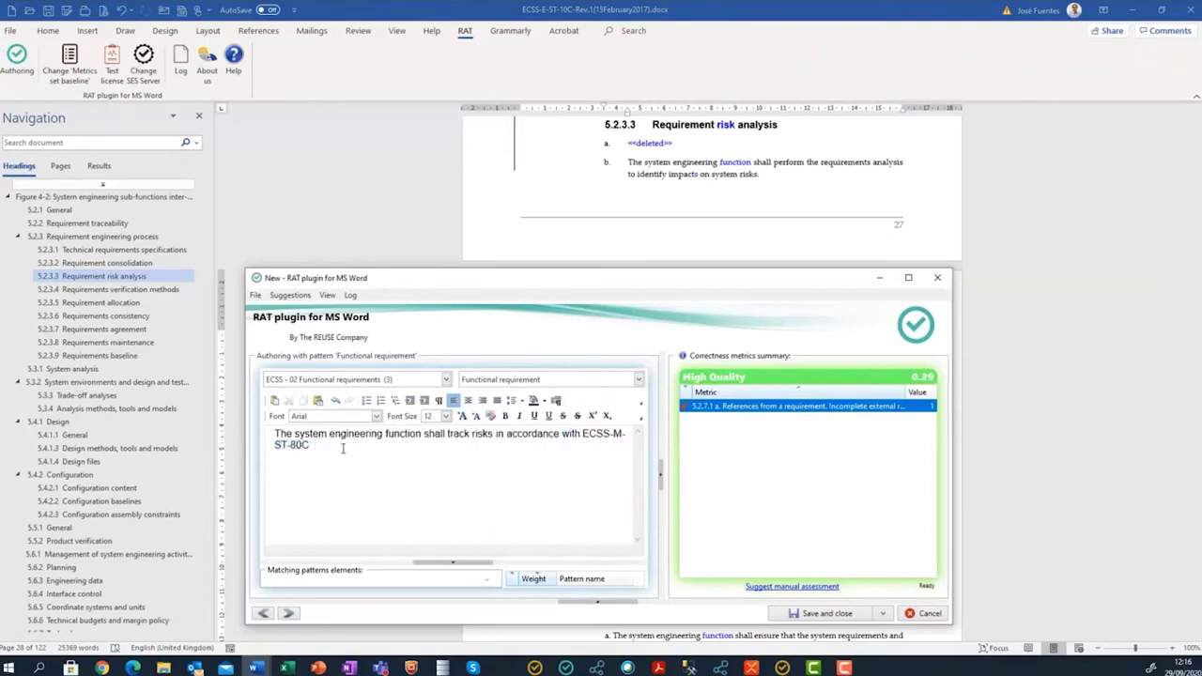
{"action": "type", "text": "(section 6)"}
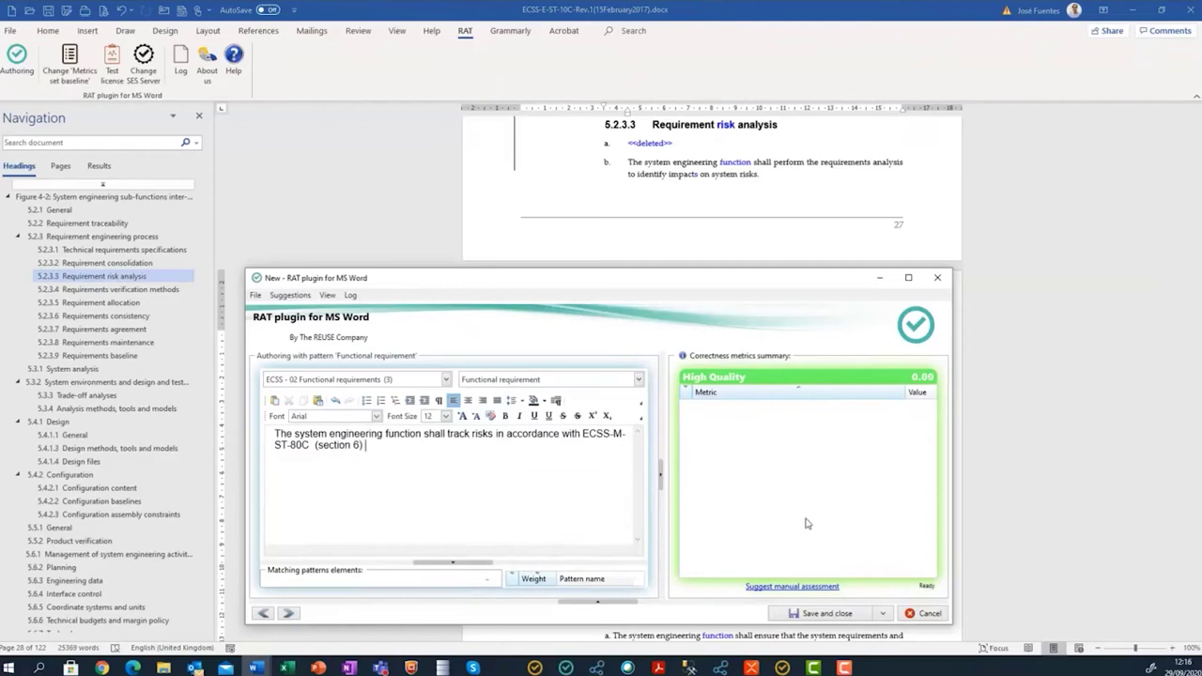
{"action": "left_click", "coordinate": [827, 616]}
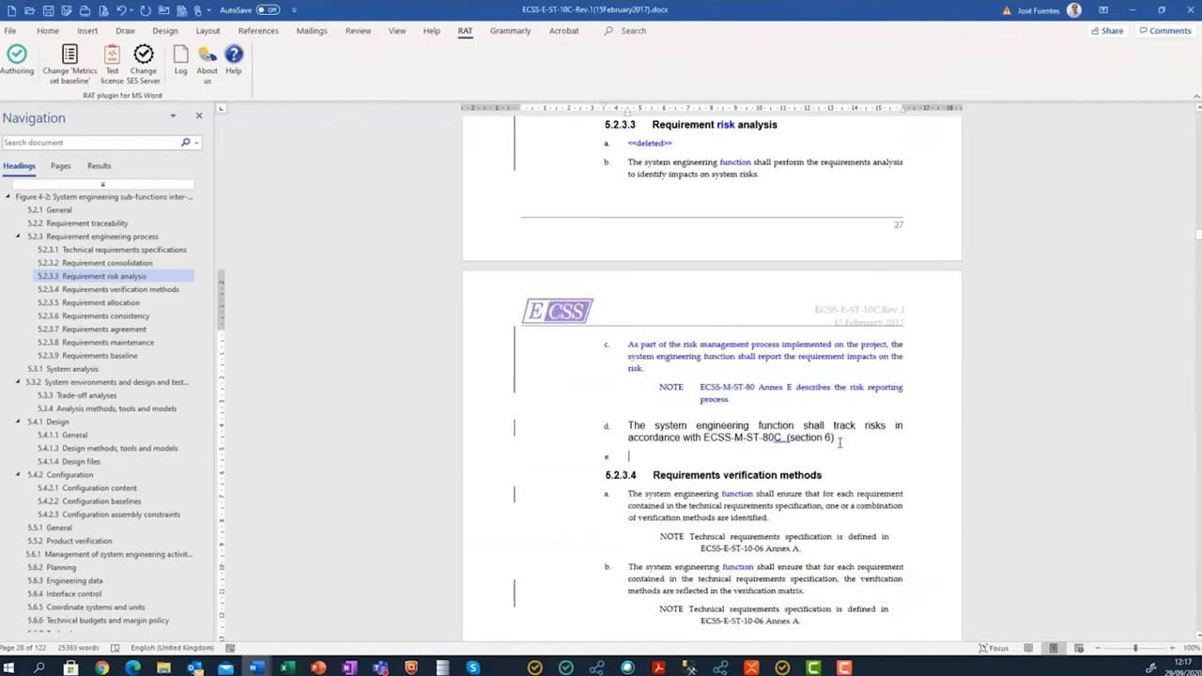
{"action": "left_click", "coordinate": [832, 457]}
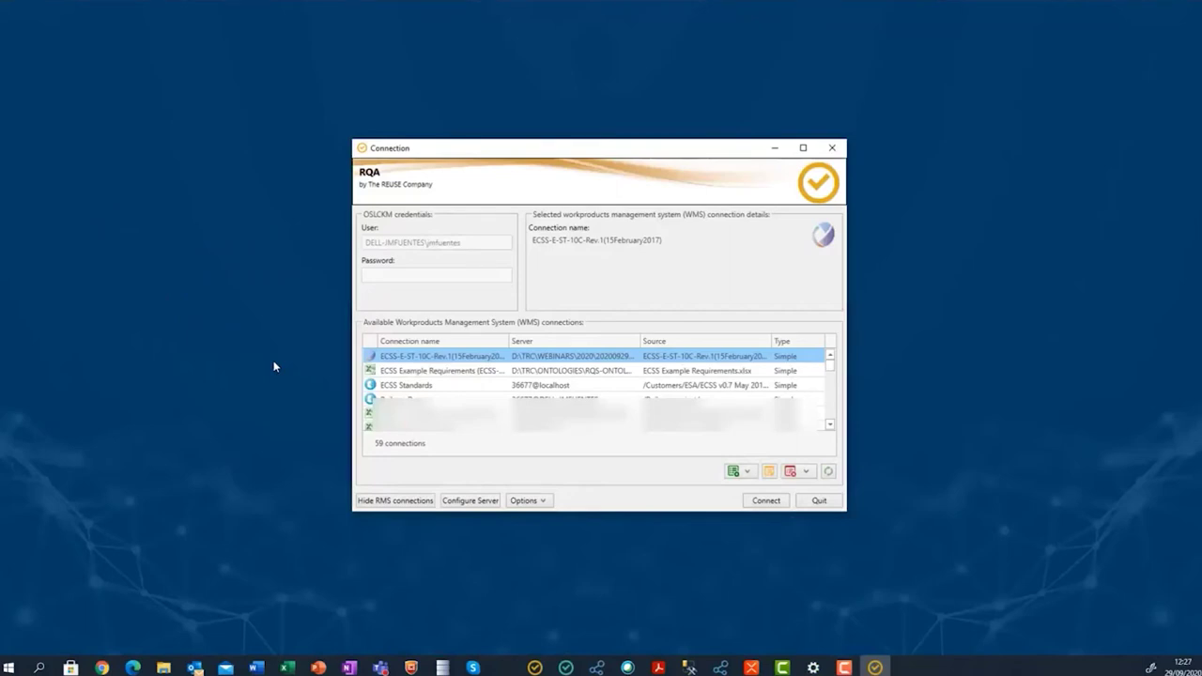
In RQA, connect to ECSS-E-ST-10C-Rev.1(15February2017) and link the metrics baseline "Drafting rules and template for ECSS Standards - ECSS-D-00-01C".
{"action": "double_click", "coordinate": [474, 360]}
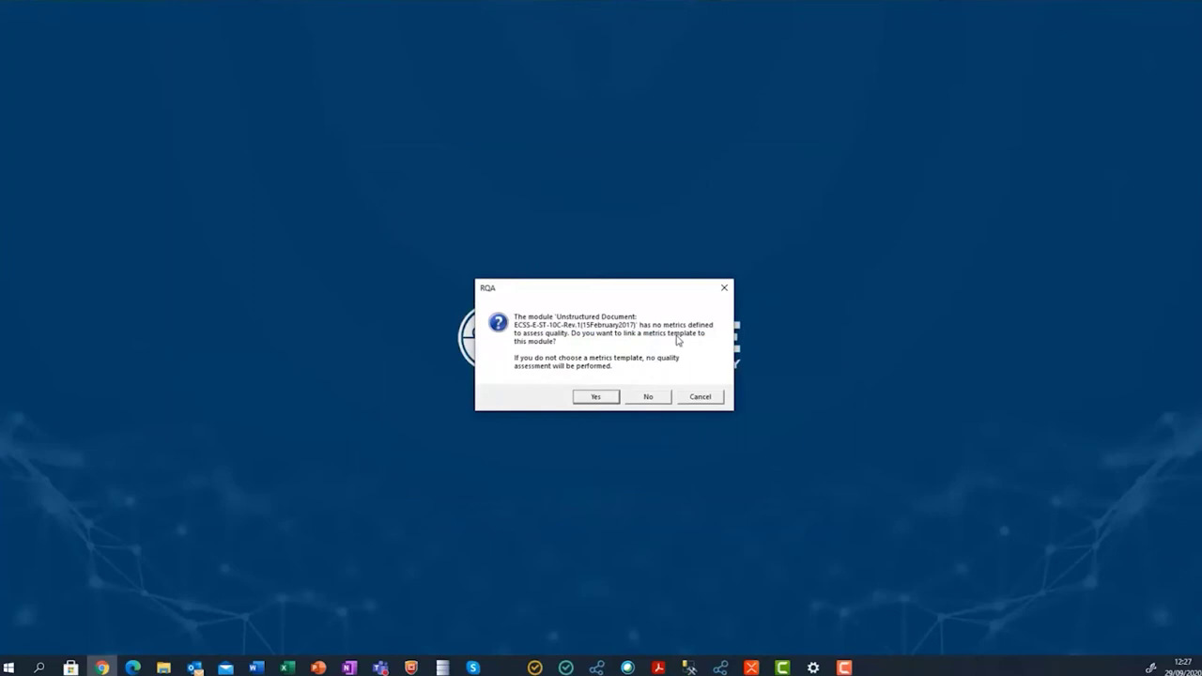
{"action": "left_click", "coordinate": [594, 397]}
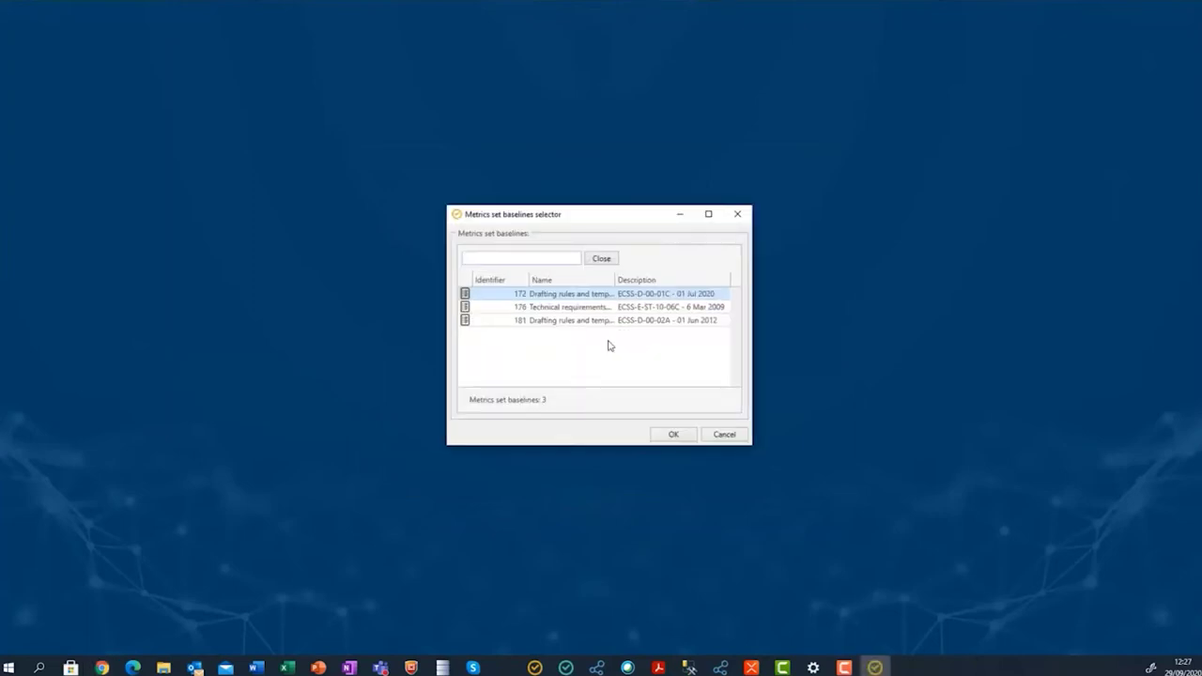
{"action": "left_click", "coordinate": [707, 215]}
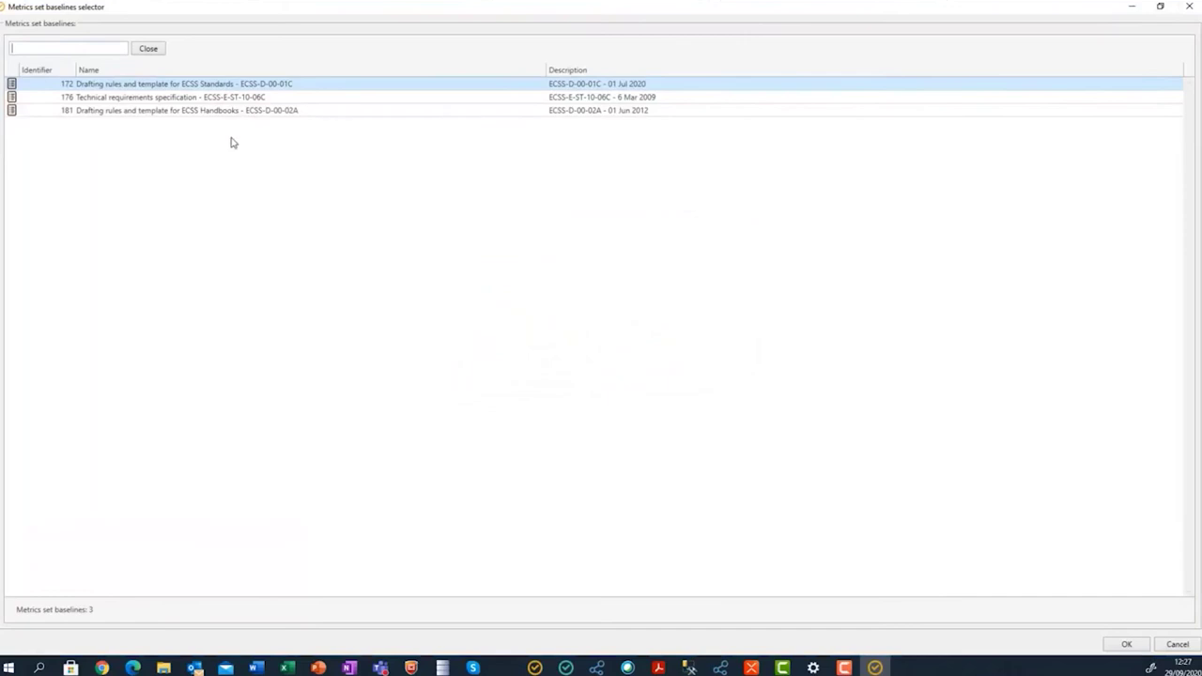
{"action": "double_click", "coordinate": [228, 84]}
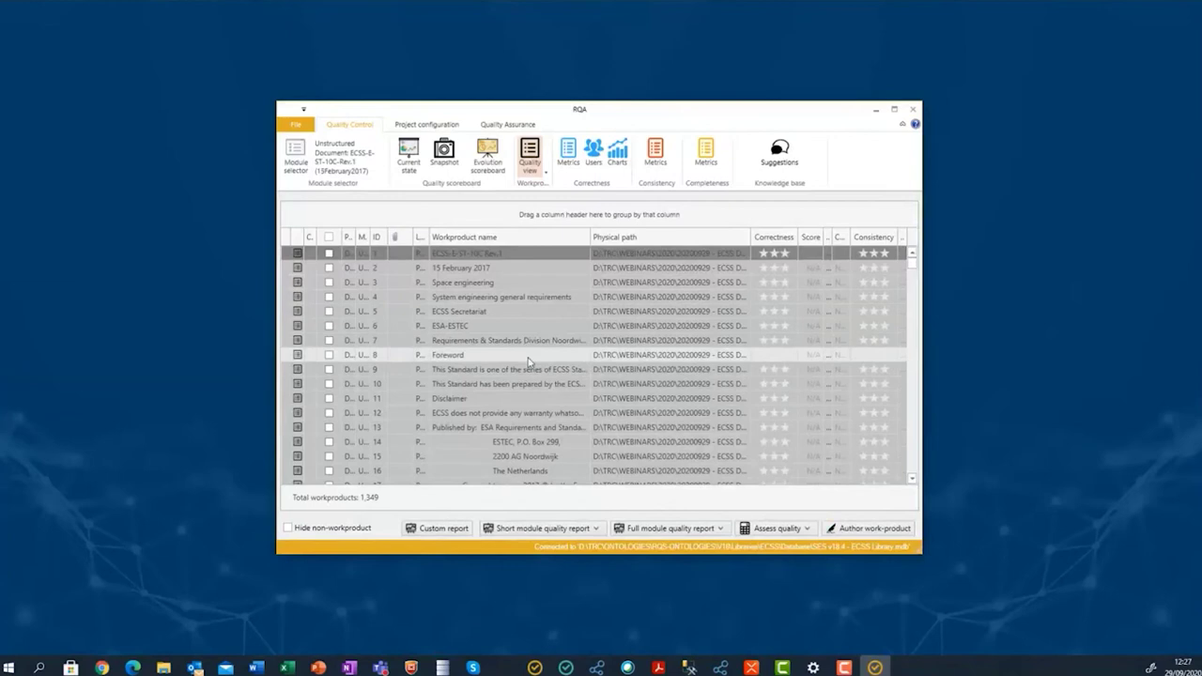
Hide the non-workproducts in the quality view and assess the quality of all workproducts.
{"action": "left_click", "coordinate": [327, 529]}
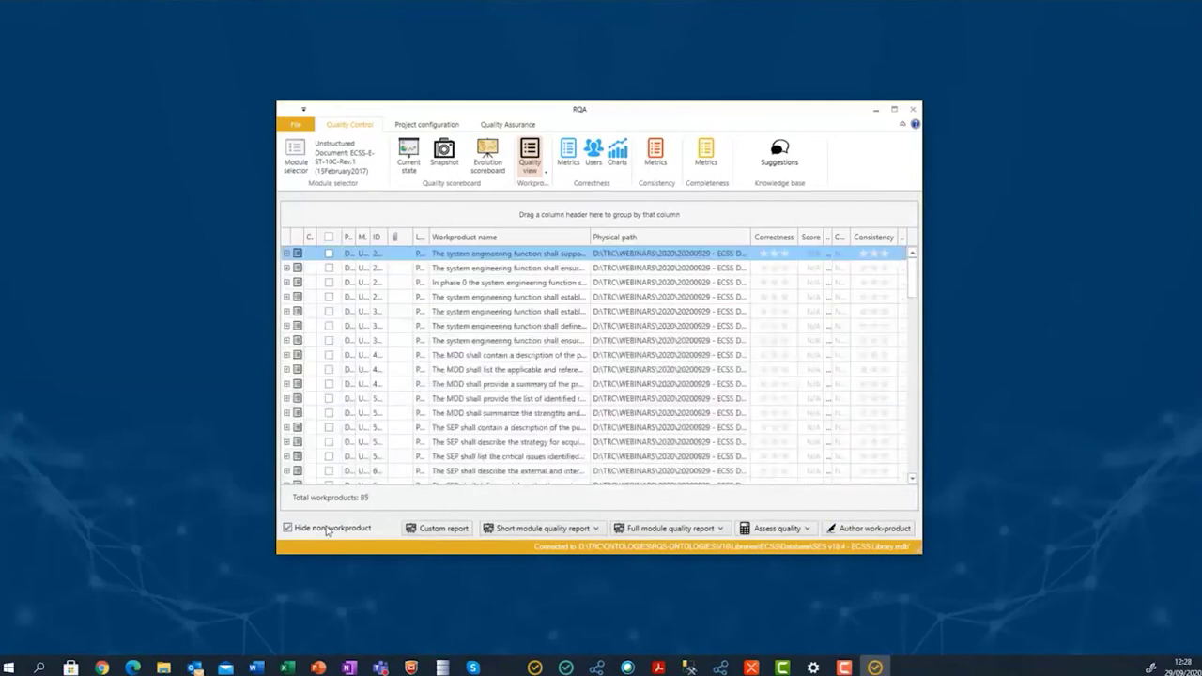
{"action": "double_click", "coordinate": [728, 113]}
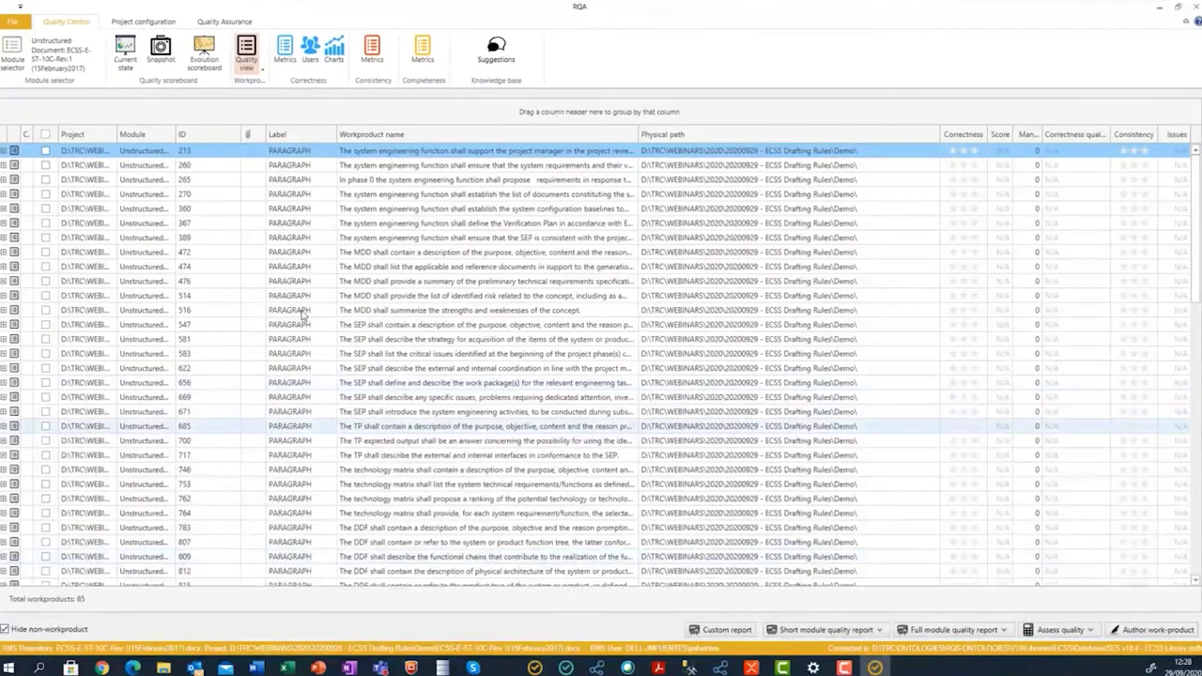
{"action": "left_click", "coordinate": [1063, 632]}
{"action": "left_click", "coordinate": [1071, 552]}
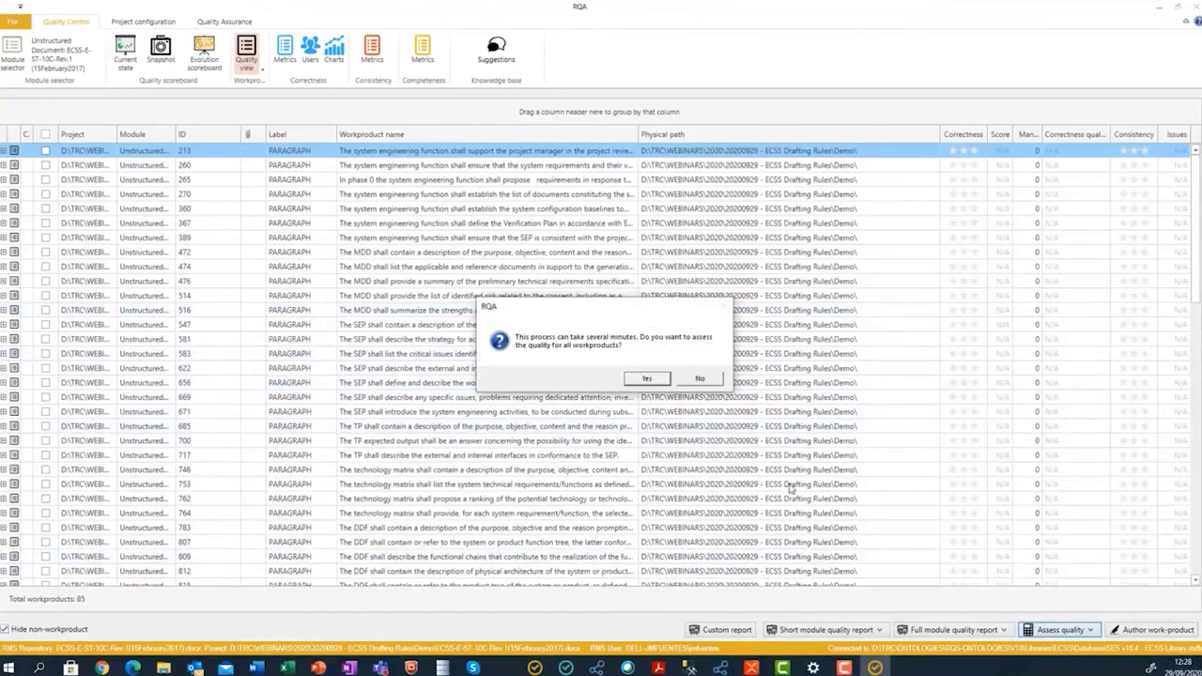
{"action": "left_click", "coordinate": [648, 380]}
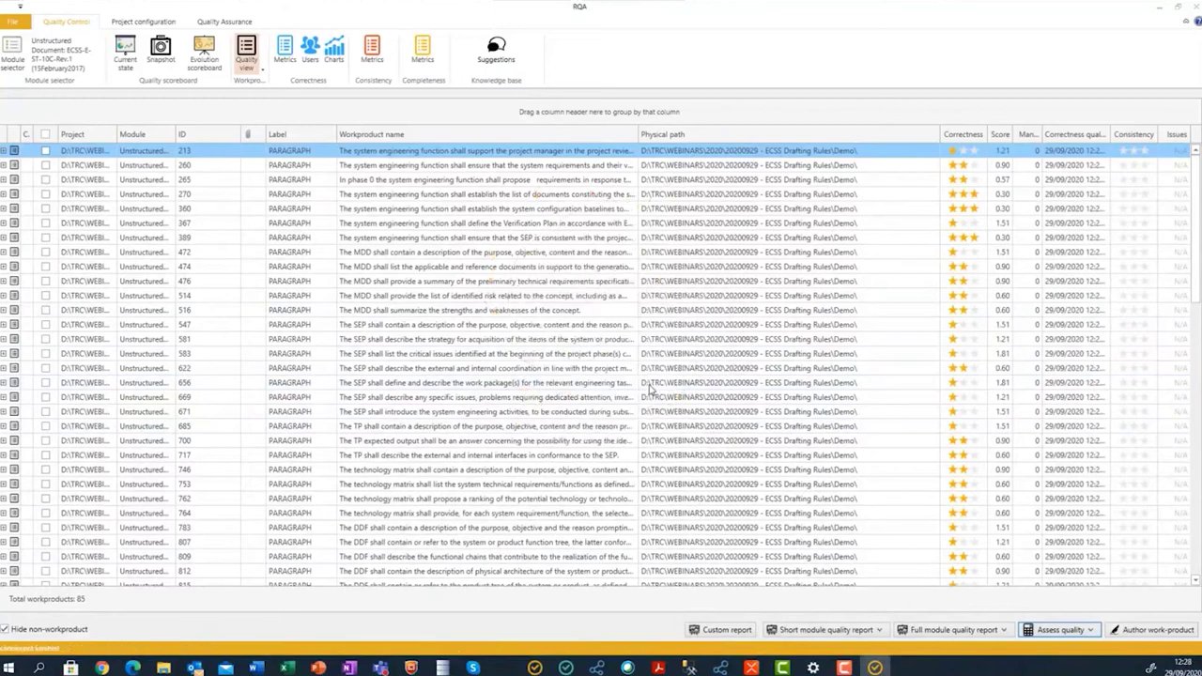
{"action": "left_click", "coordinate": [652, 380]}
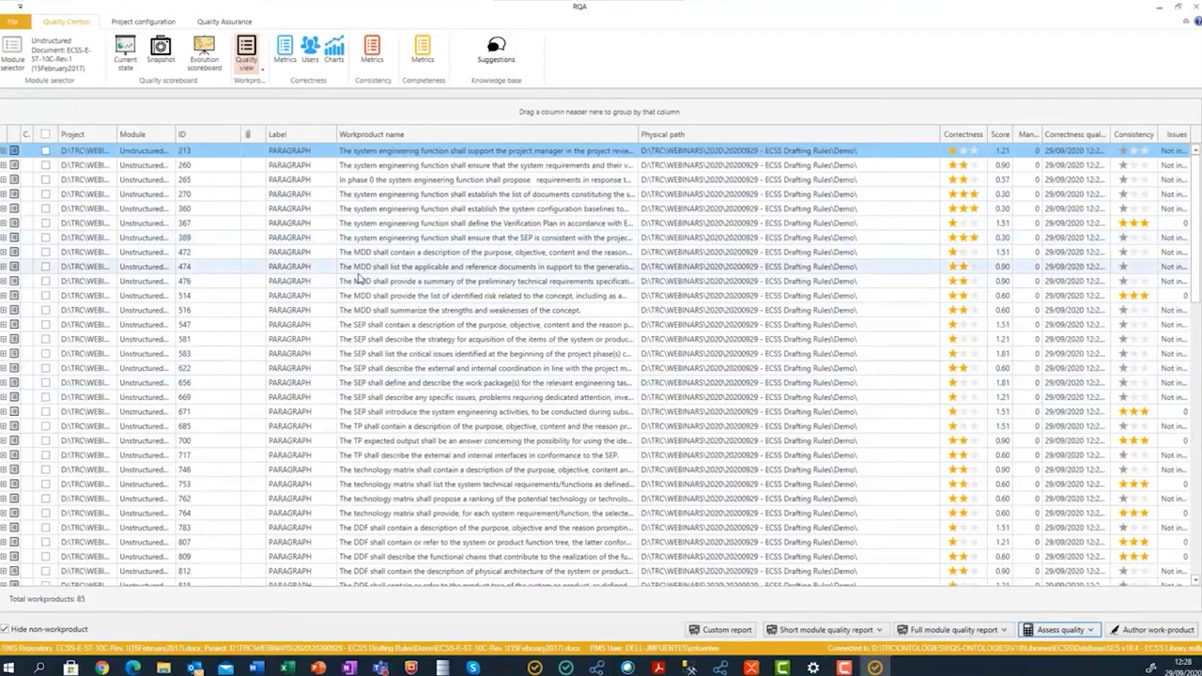
Review the current-state quality scoreboard and the correctness metric statistics, including "5.2.5 a. Formulation of a requirement".
{"action": "left_click", "coordinate": [127, 64]}
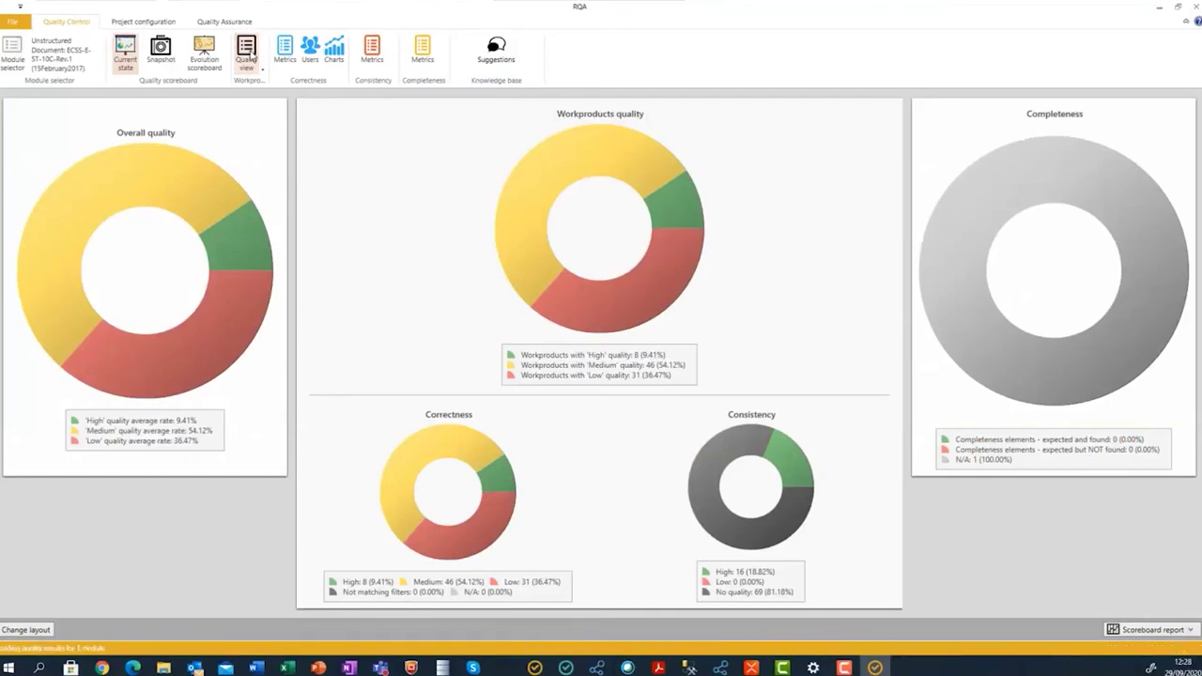
{"action": "left_click", "coordinate": [287, 59]}
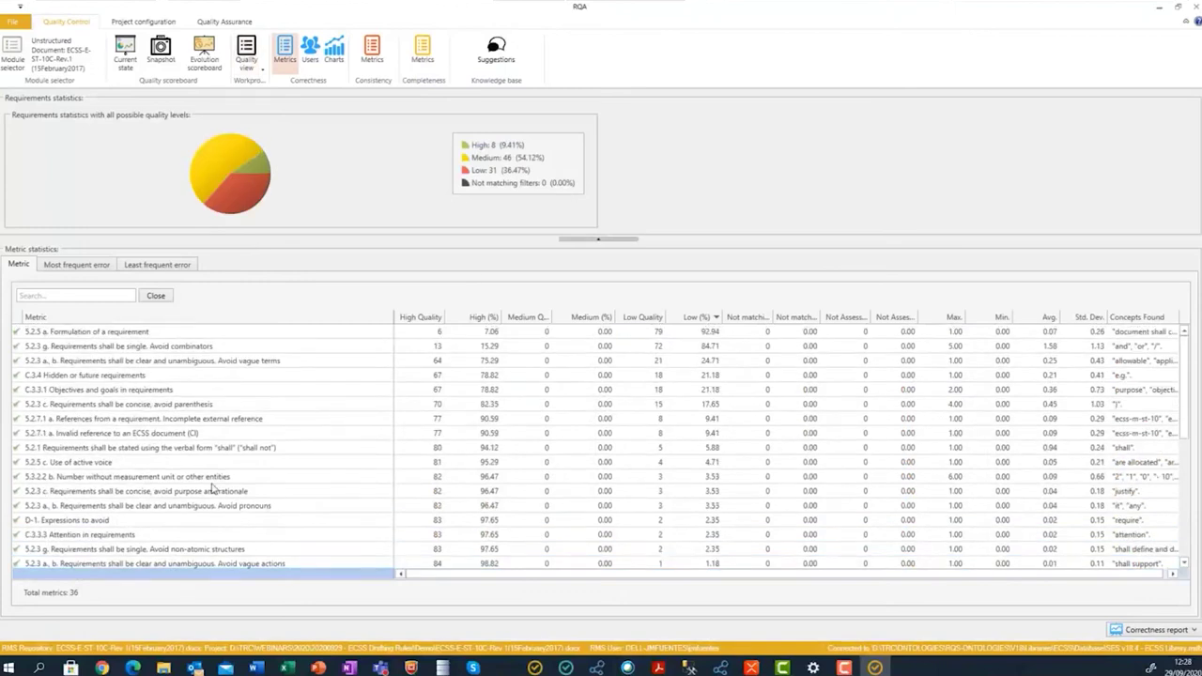
{"action": "left_click", "coordinate": [148, 334]}
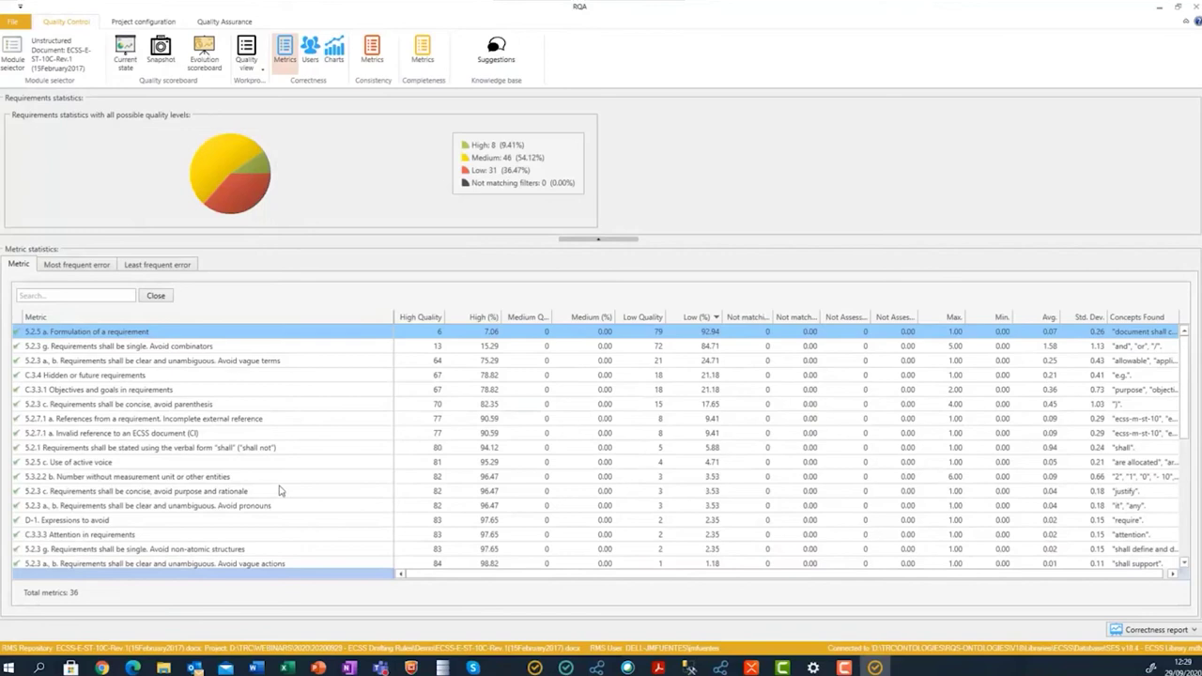
Examine the correctness statistics for the metric "5.2.7.1 a. Invalid reference to an ECSS document (CI)".
{"action": "double_click", "coordinate": [207, 433]}
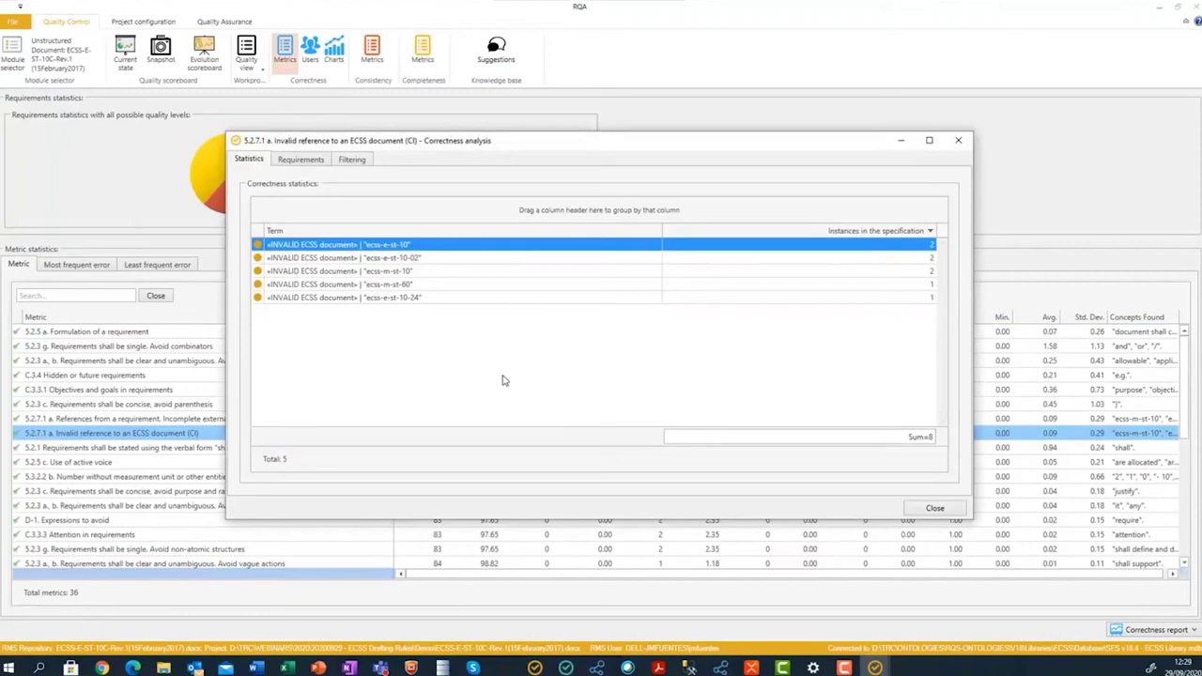
{"action": "mouse_move", "coordinate": [384, 485]}
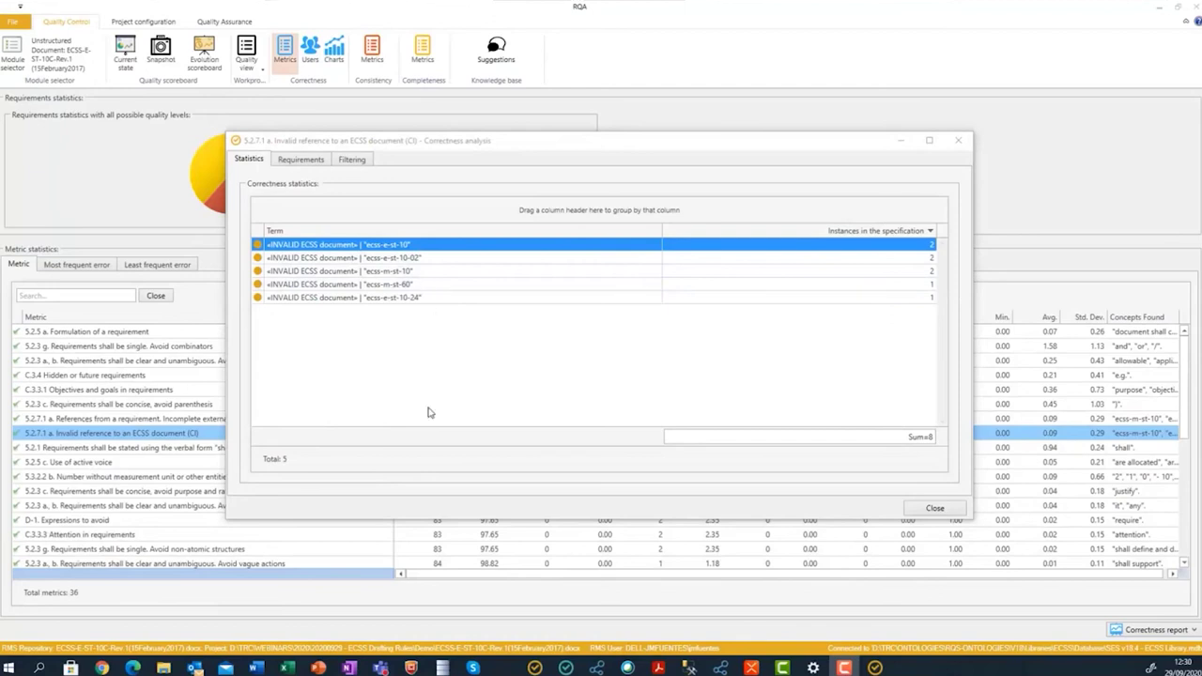
{"action": "left_click", "coordinate": [912, 509]}
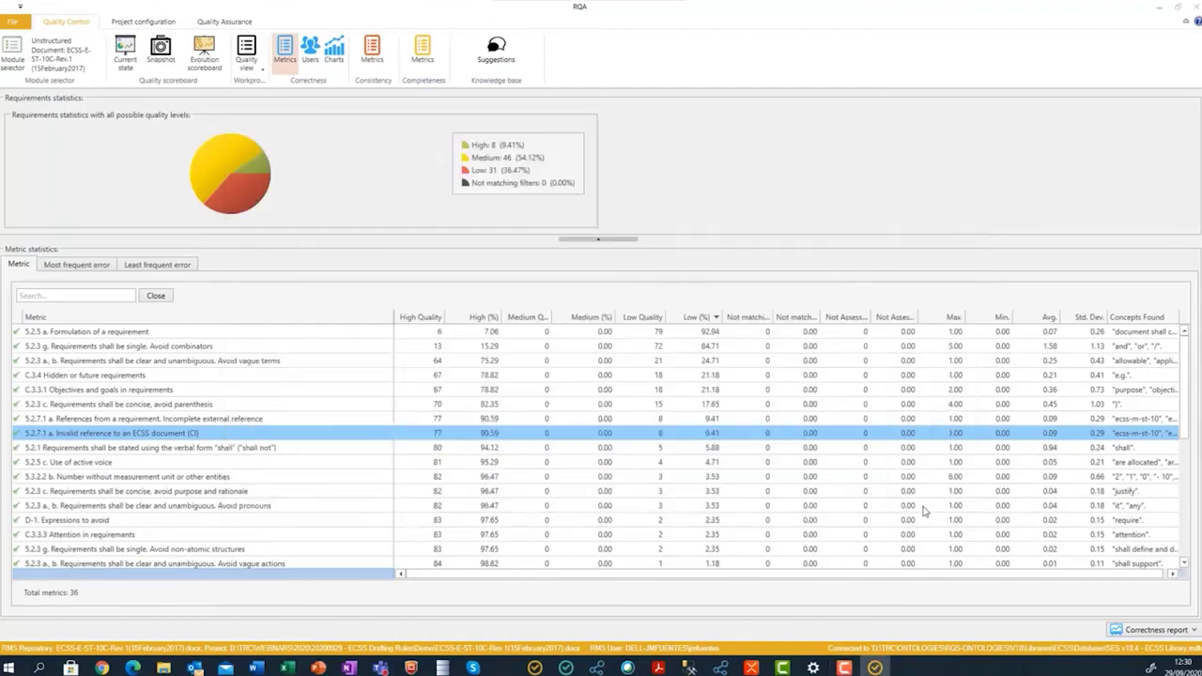
Examine the requirements analysis of the metric "5.2.5 c. Use of active voice" with the workproduct description column widened.
{"action": "double_click", "coordinate": [121, 464]}
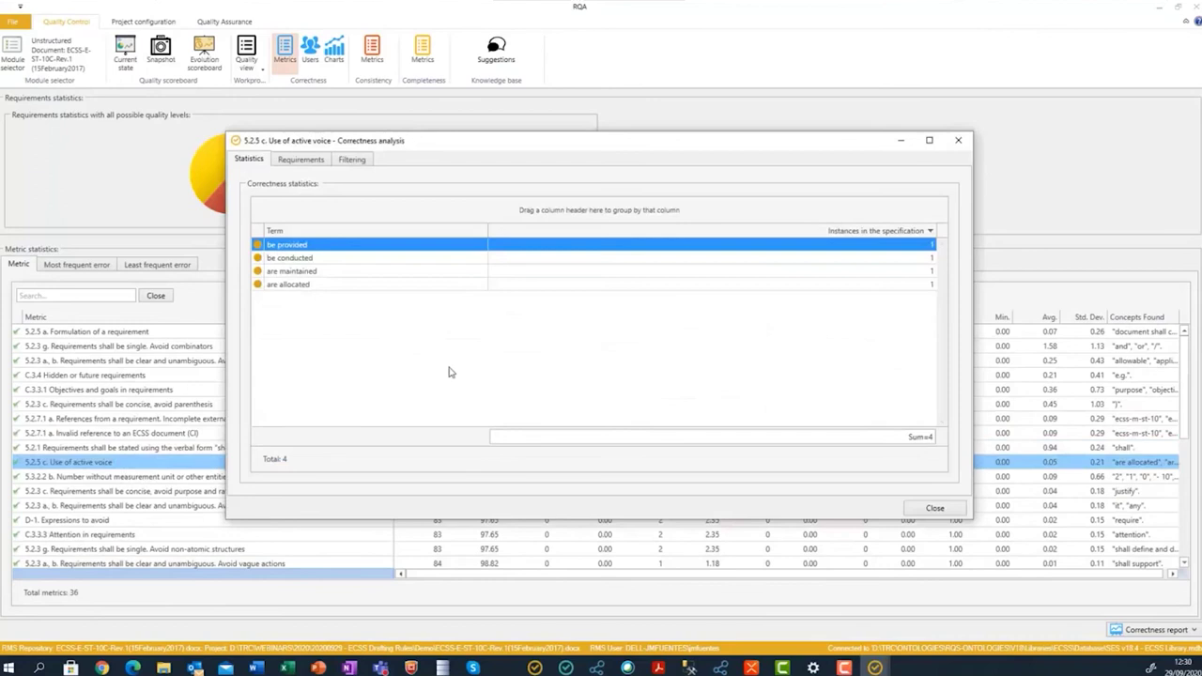
{"action": "left_click", "coordinate": [300, 160]}
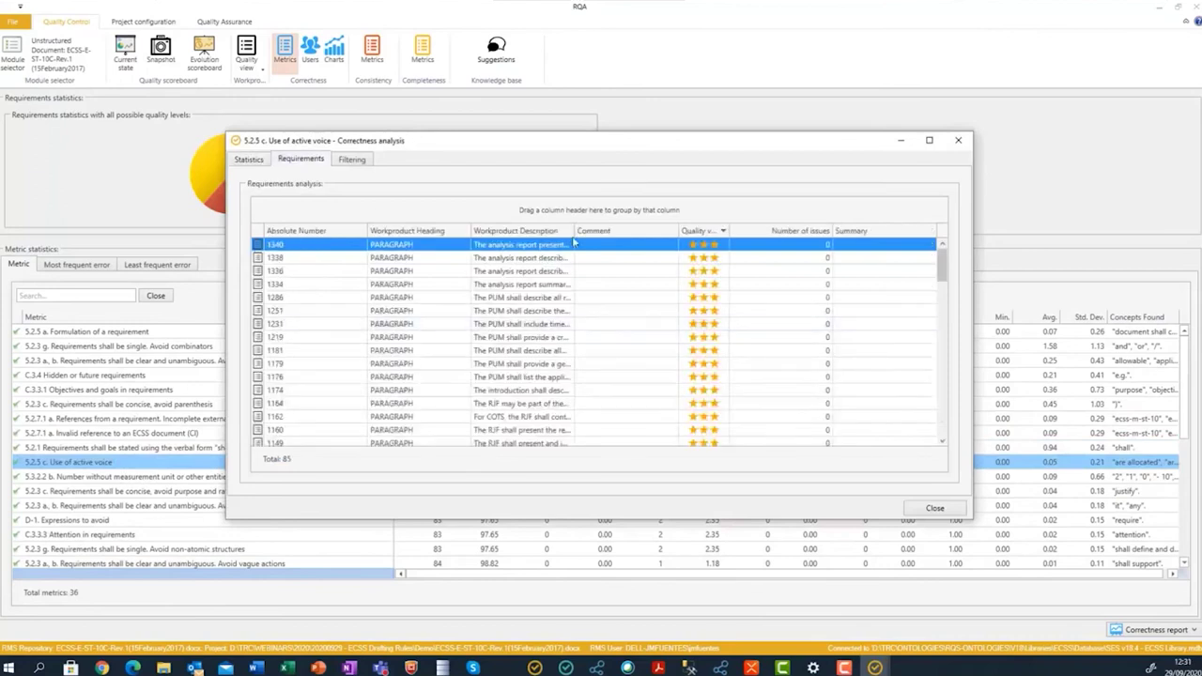
{"action": "double_click", "coordinate": [599, 148]}
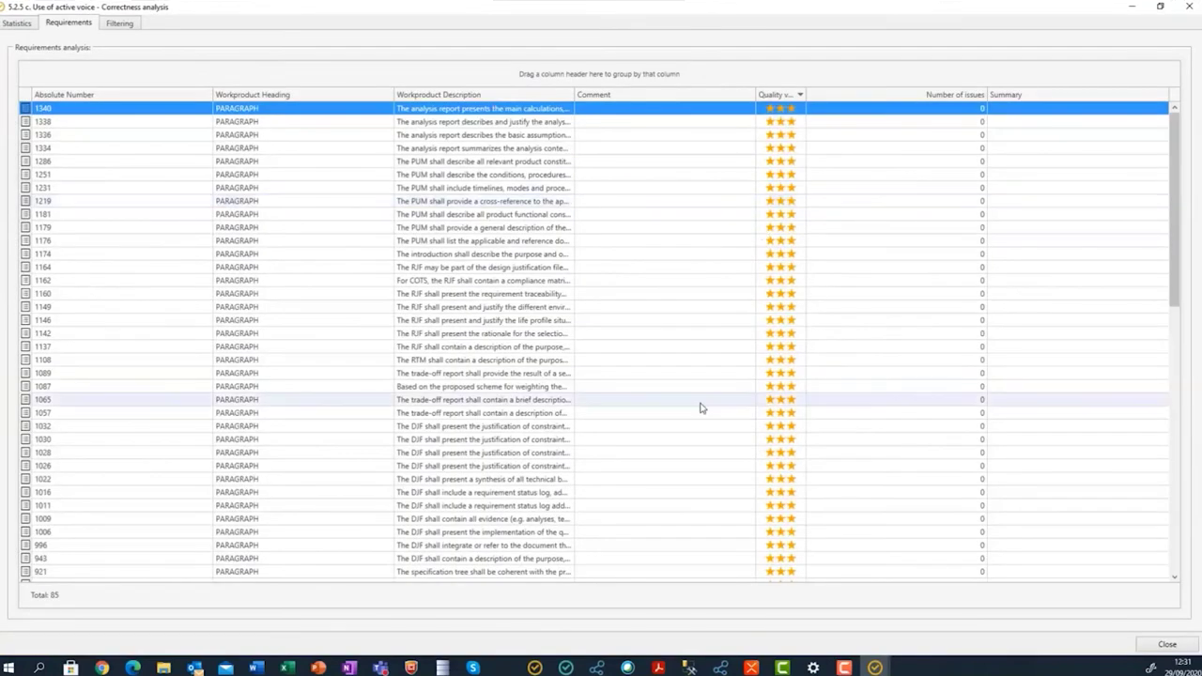
{"action": "scroll", "coordinate": [700, 408], "scroll_direction": "down", "scroll_amount": 15}
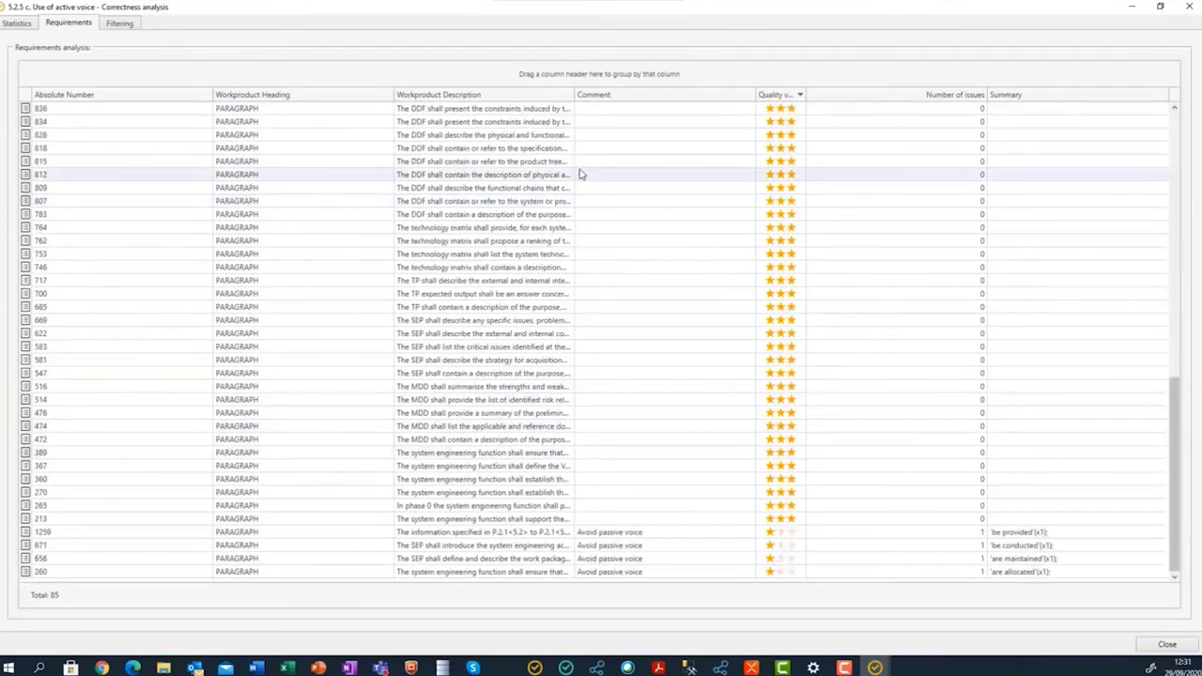
{"action": "left_click_drag", "start_coordinate": [575, 94], "coordinate": [888, 95]}
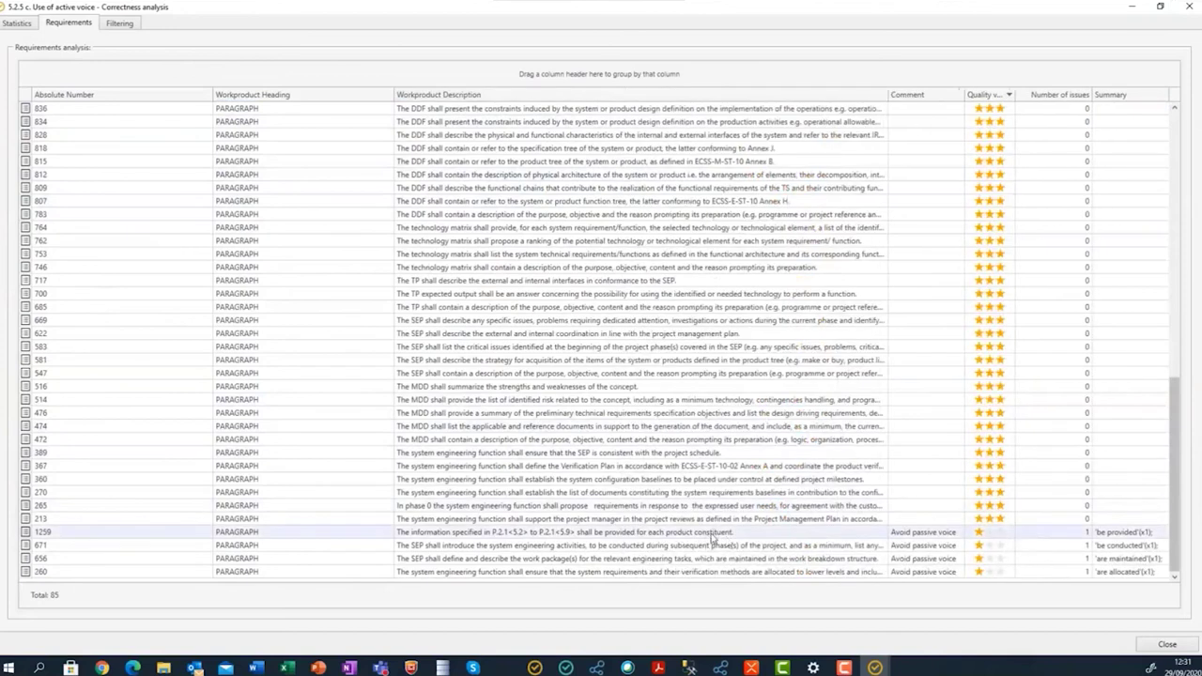
Open requirement 1259 and inspect where its "5.2.5 c. Use of active voice" metric flags the text.
{"action": "left_click", "coordinate": [712, 532]}
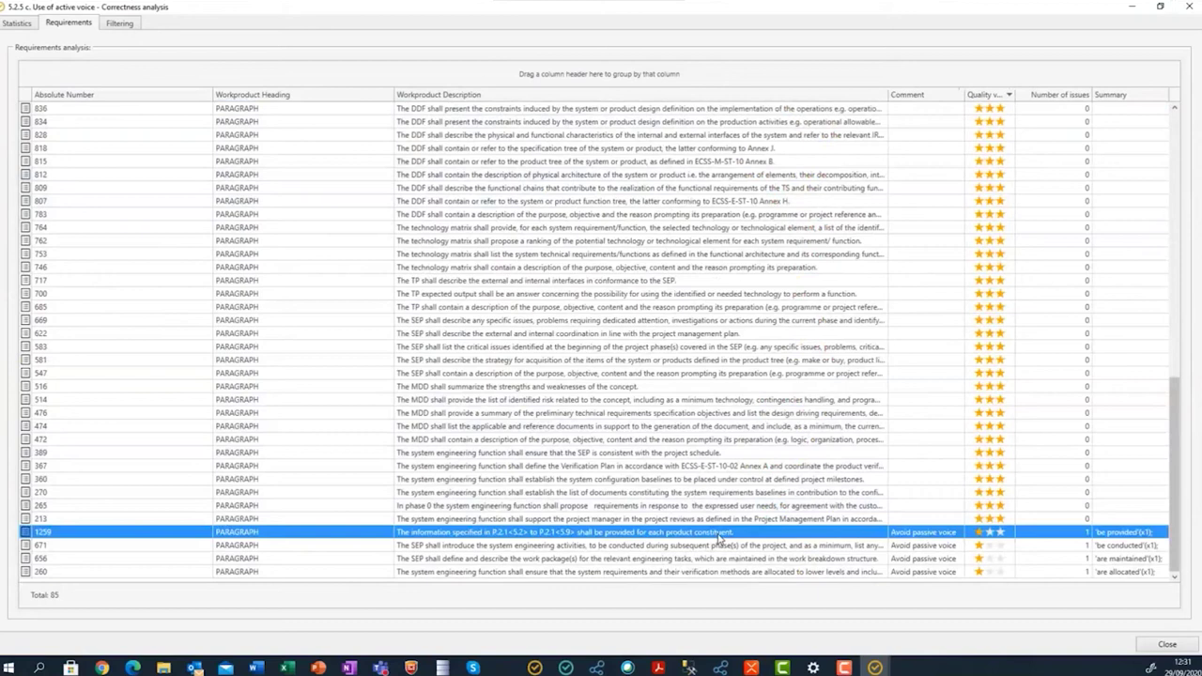
{"action": "double_click", "coordinate": [719, 534]}
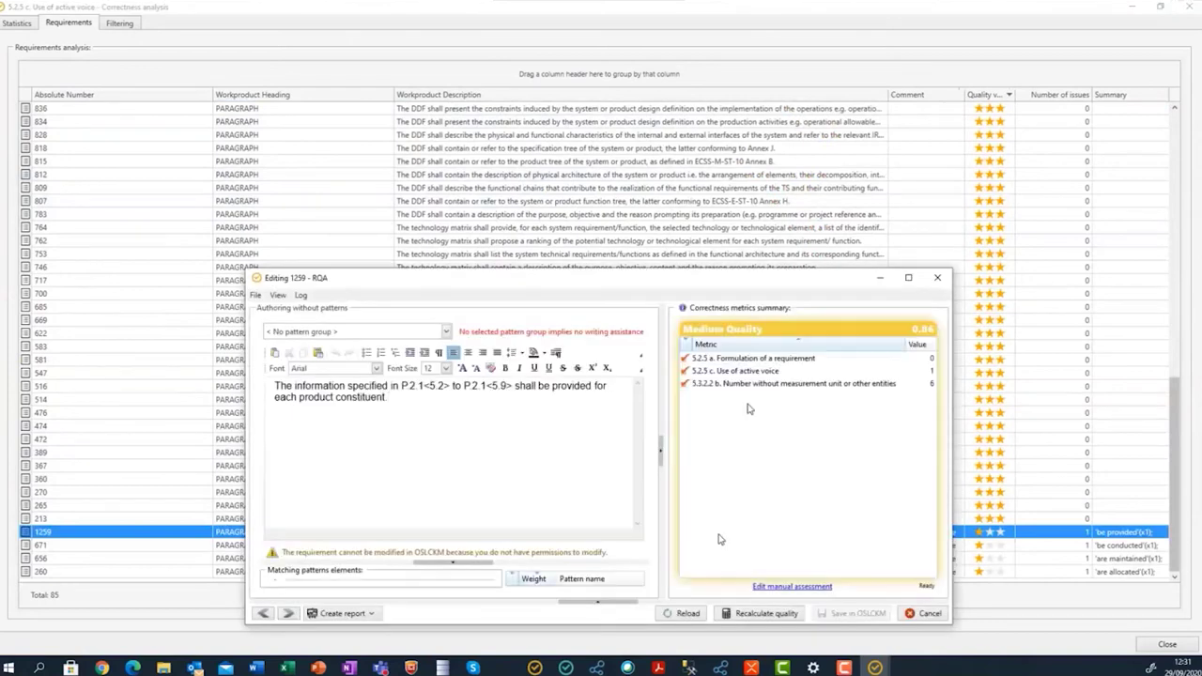
{"action": "left_click", "coordinate": [757, 372]}
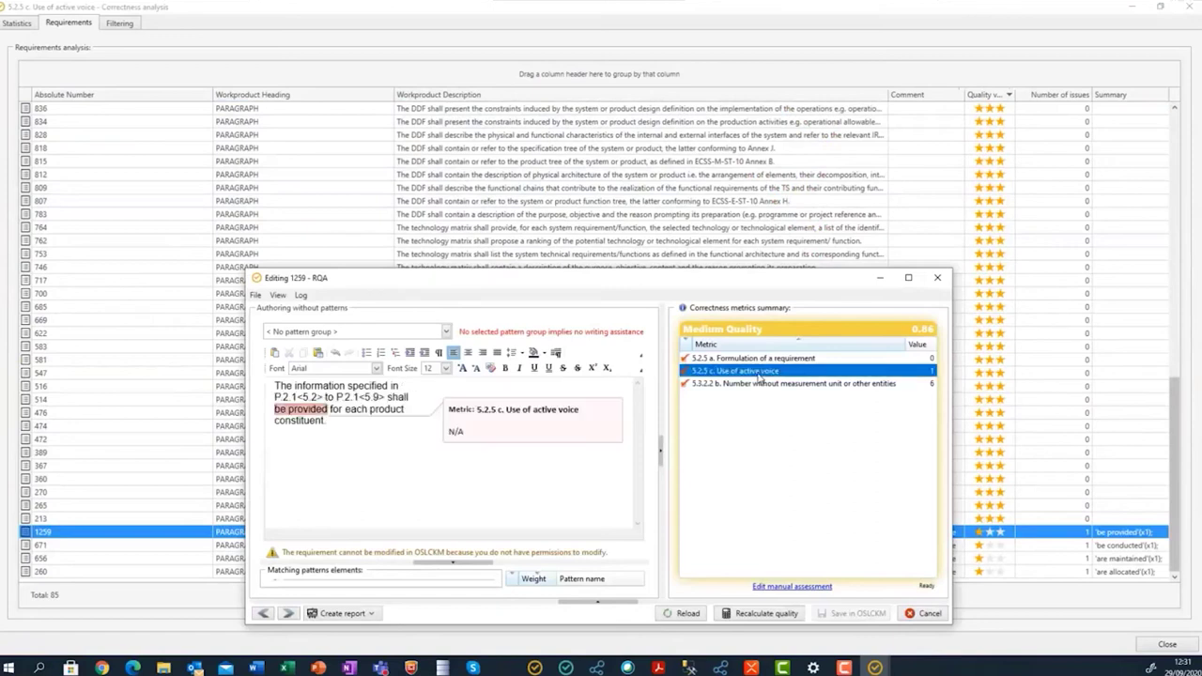
{"action": "mouse_move", "coordinate": [310, 420]}
{"action": "left_click", "coordinate": [927, 615]}
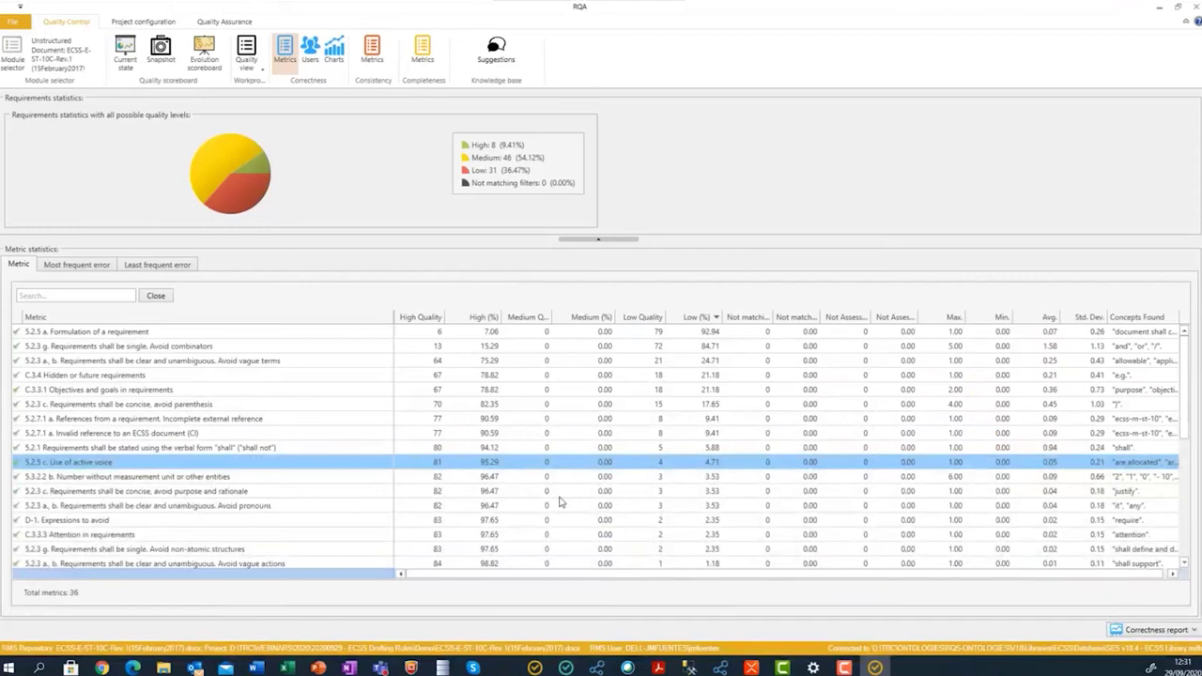
Examine the correctness statistics for the "Avoid pronouns" metric, including requirements involving "It", and for "C.3.4 Hidden or future requirements".
{"action": "double_click", "coordinate": [276, 509]}
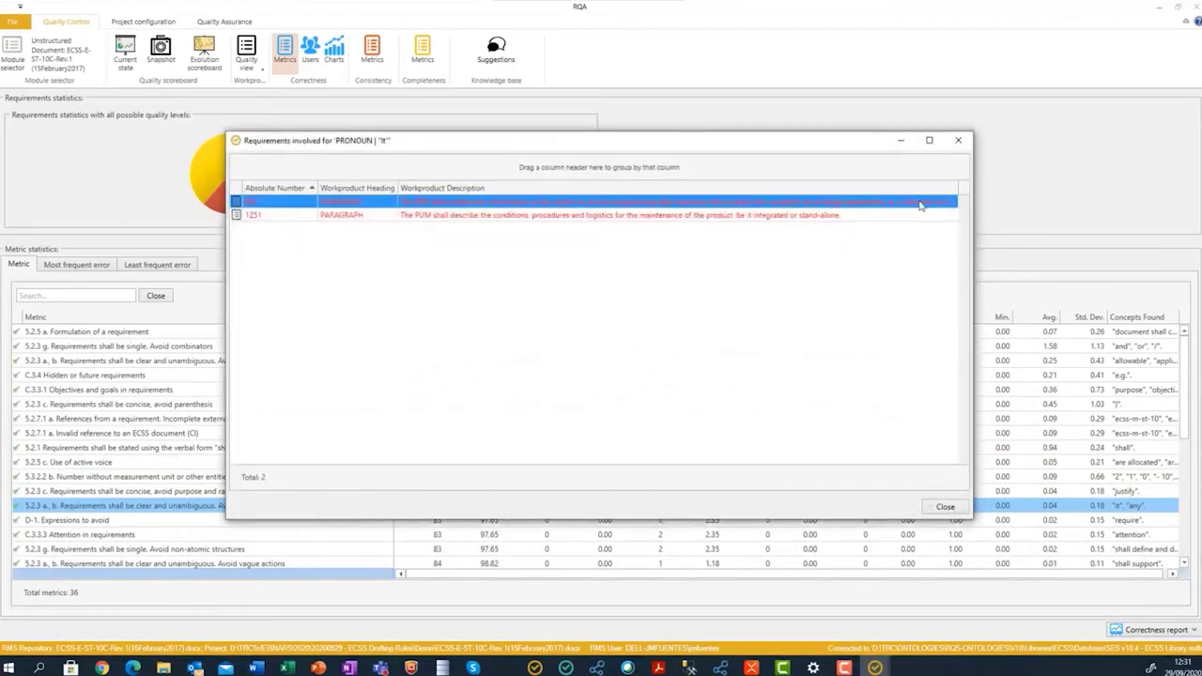
{"action": "left_click", "coordinate": [959, 140]}
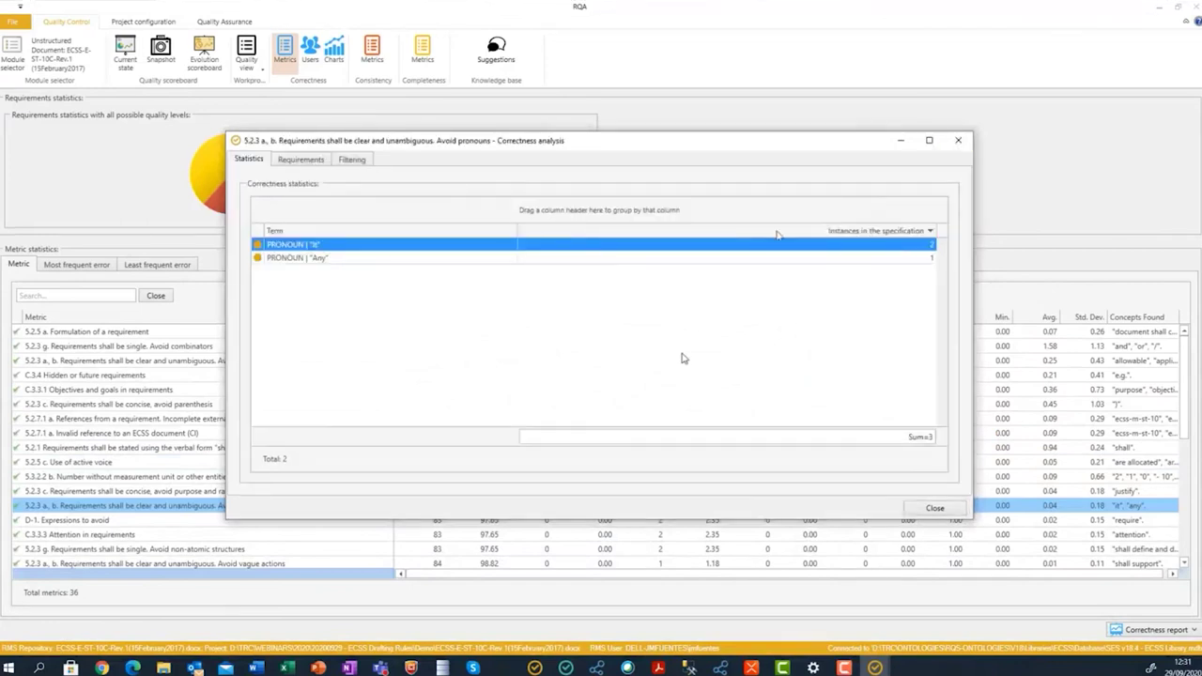
{"action": "left_click", "coordinate": [958, 140]}
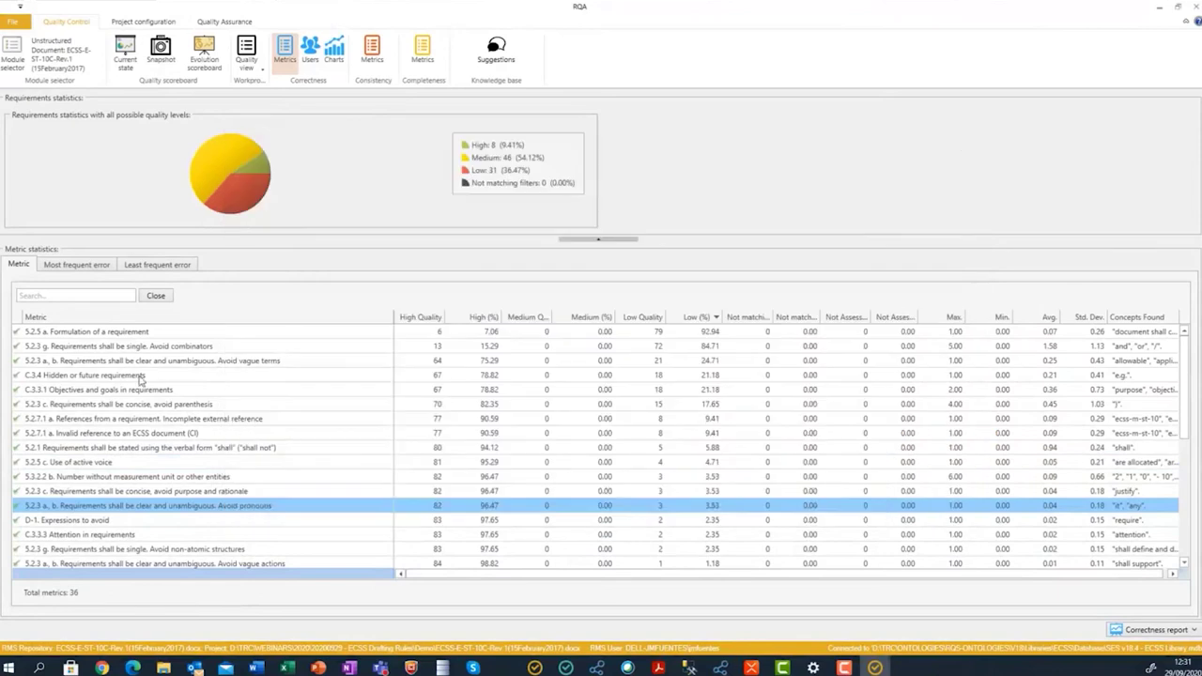
{"action": "double_click", "coordinate": [141, 375]}
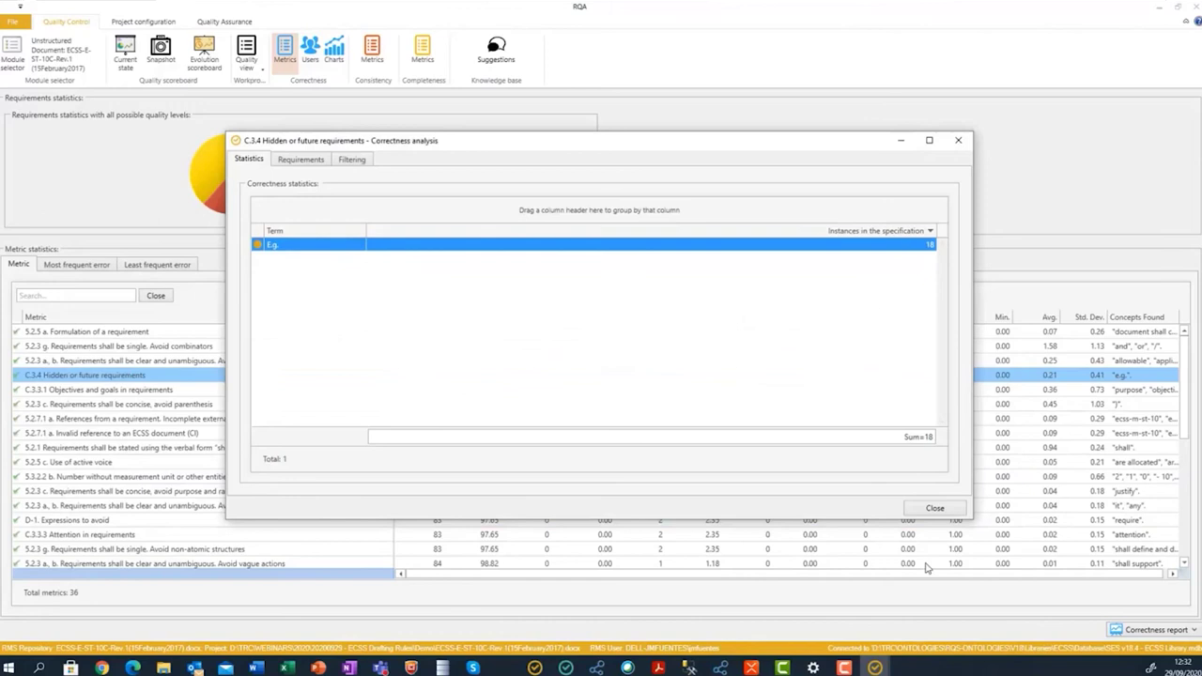
{"action": "left_click", "coordinate": [929, 508]}
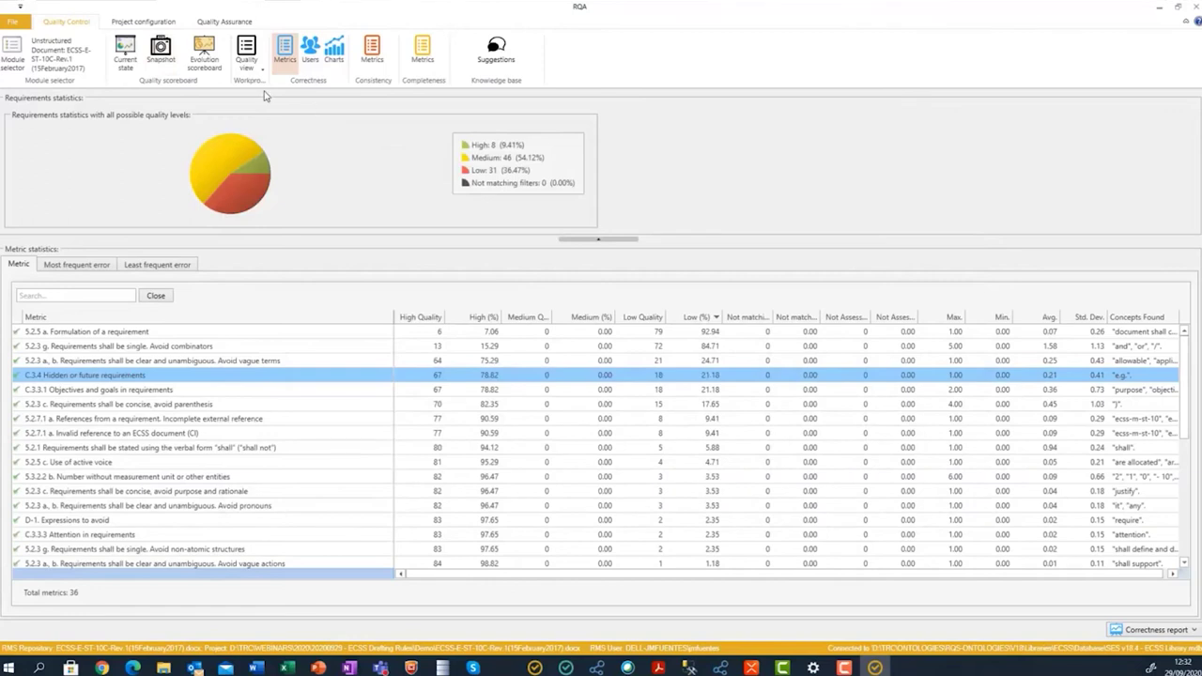
Generate a short module quality report from the workproduct quality view as a PDF named "ECSS Quality report" and open it.
{"action": "left_click", "coordinate": [246, 52]}
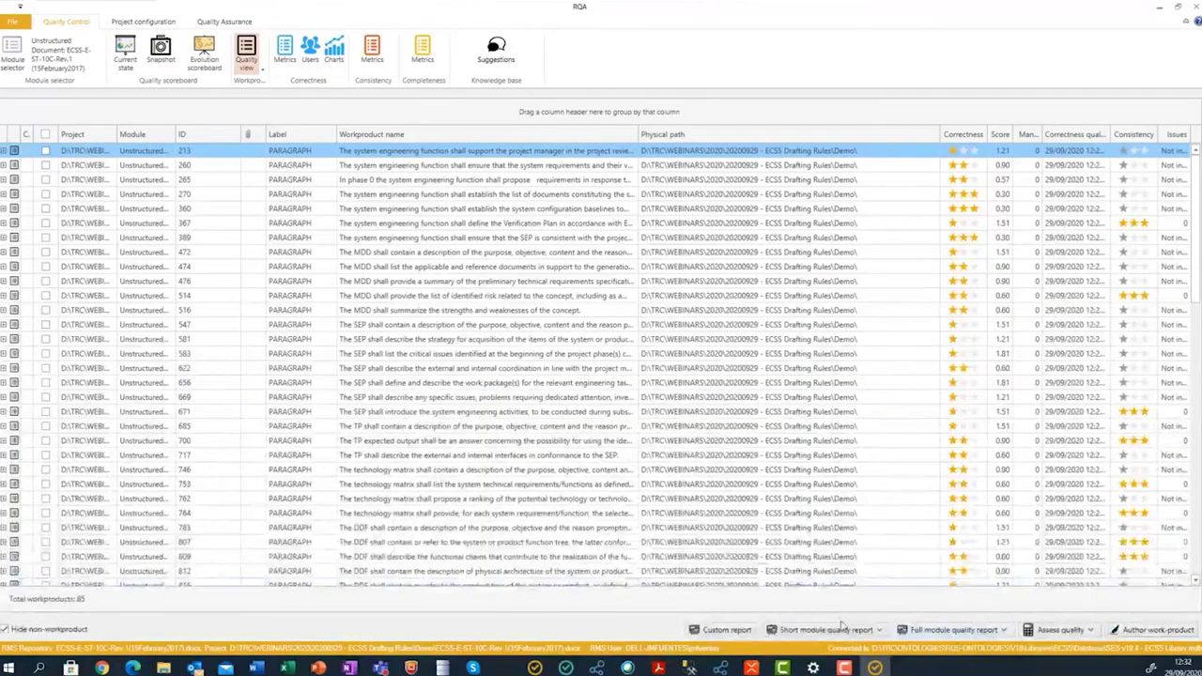
{"action": "left_click", "coordinate": [827, 631]}
{"action": "left_click", "coordinate": [818, 612]}
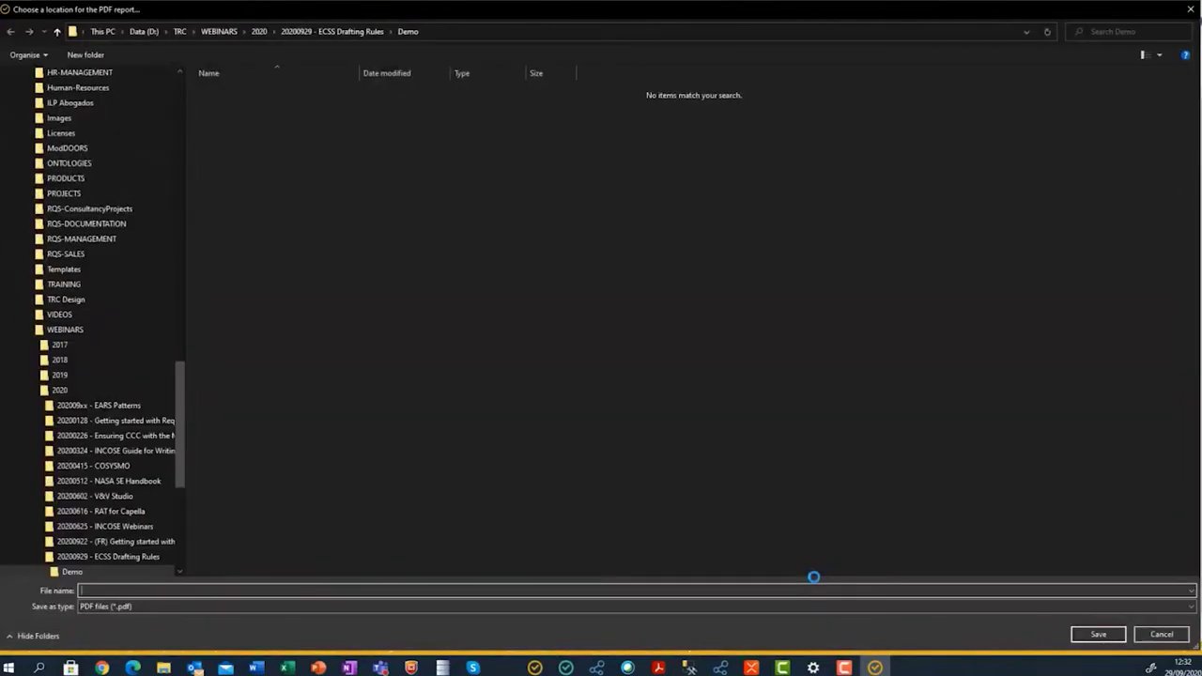
{"action": "type", "text": "ECSS Quality repo"}
{"action": "key", "text": "Return"}
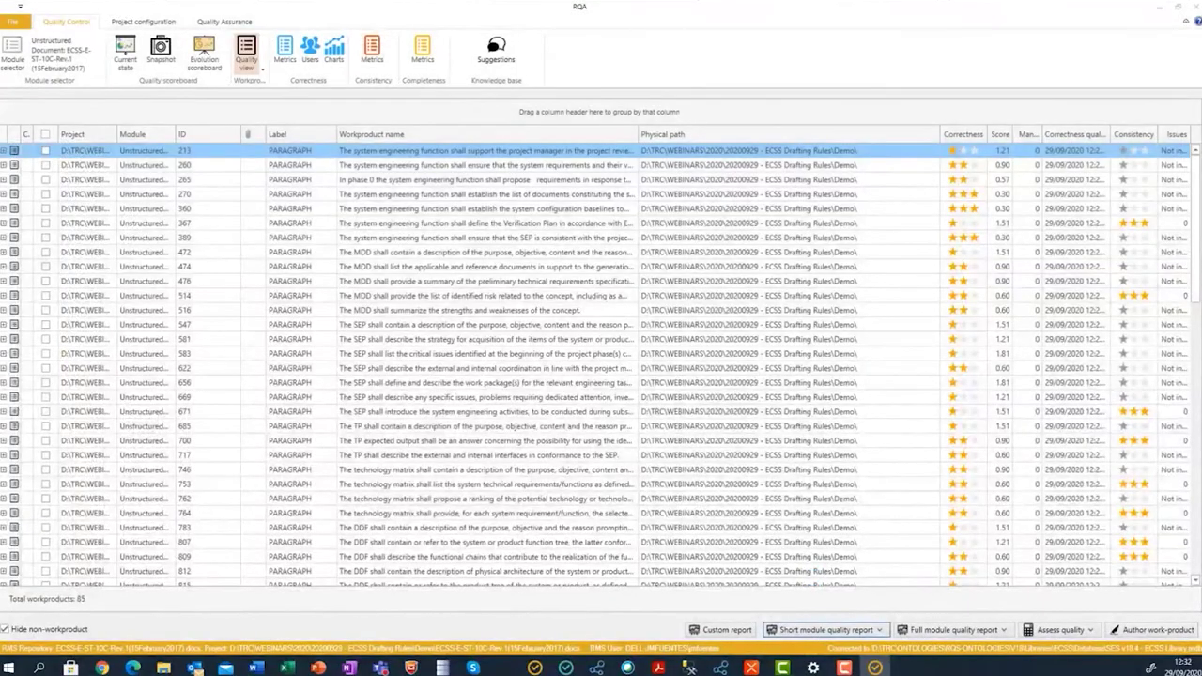
{"action": "left_click", "coordinate": [619, 381]}
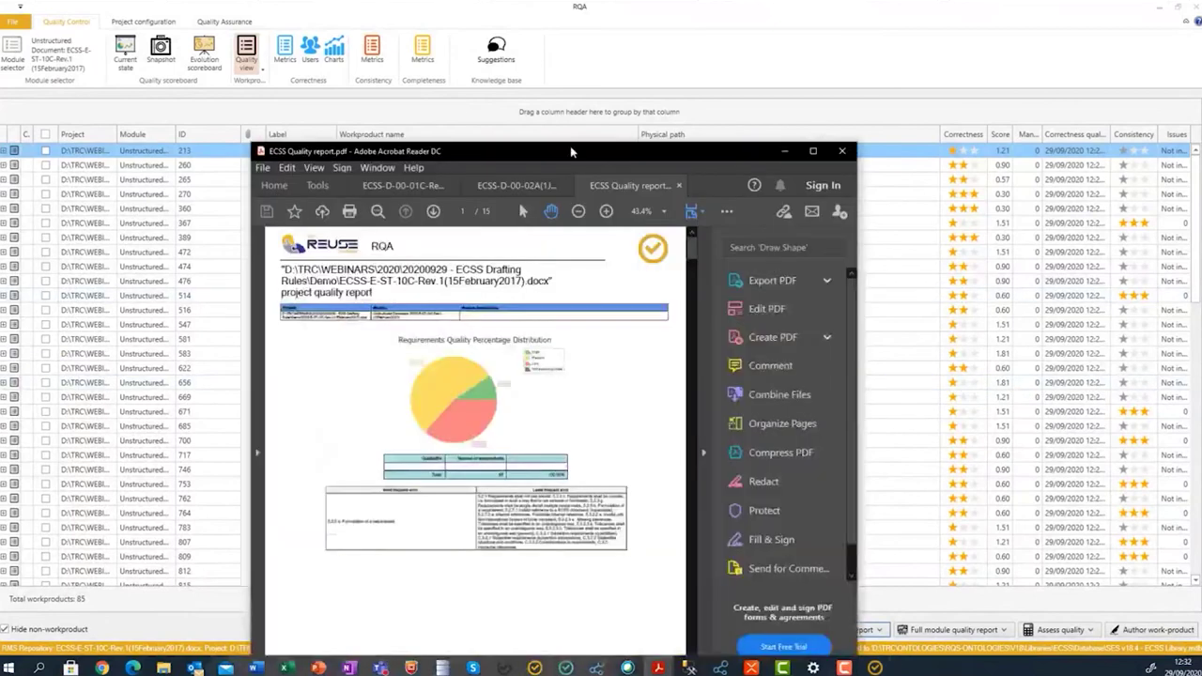
Examine the PDF quality report in a maximized window, covering the quality distribution, the per-metric chart and the first requirement details.
{"action": "double_click", "coordinate": [561, 118]}
{"action": "scroll", "coordinate": [478, 495], "scroll_direction": "down", "scroll_amount": 12}
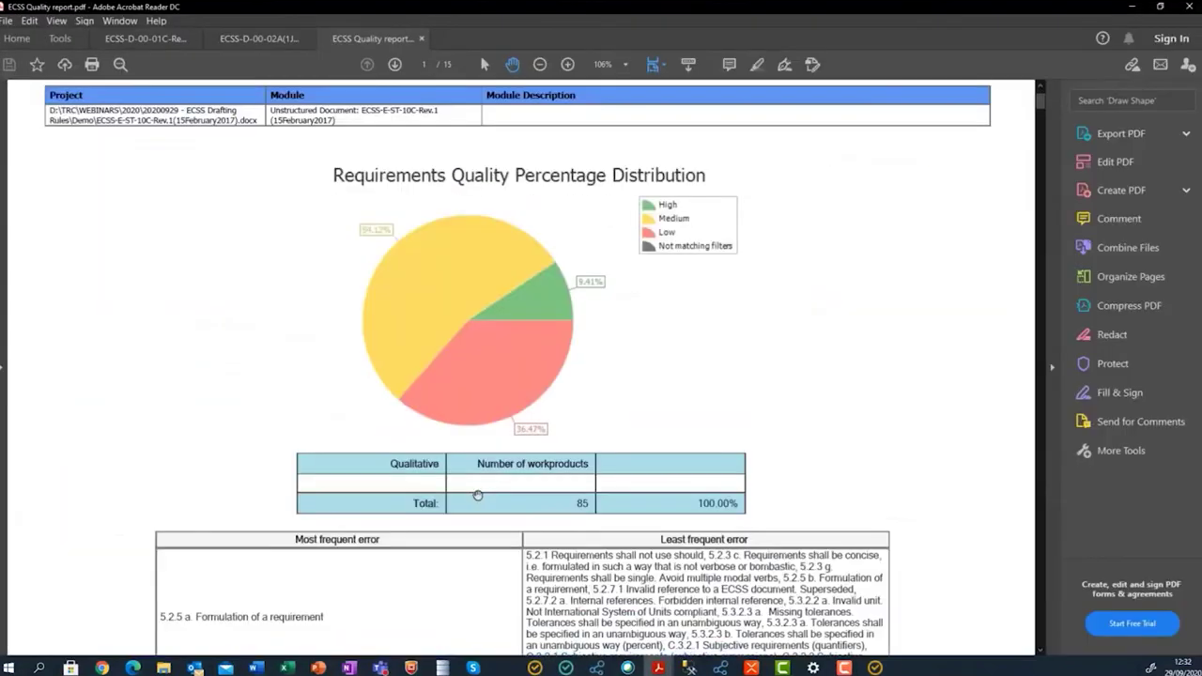
{"action": "scroll", "coordinate": [478, 495], "scroll_direction": "down", "scroll_amount": 5}
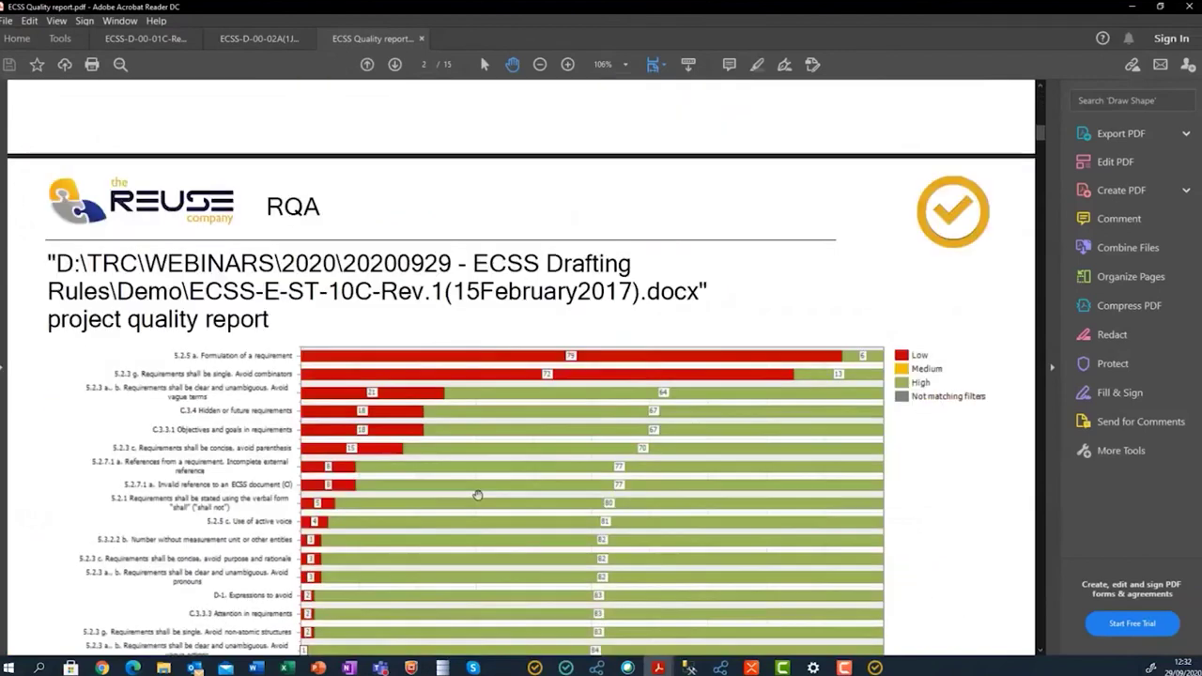
{"action": "scroll", "coordinate": [478, 496], "scroll_direction": "down", "scroll_amount": 1}
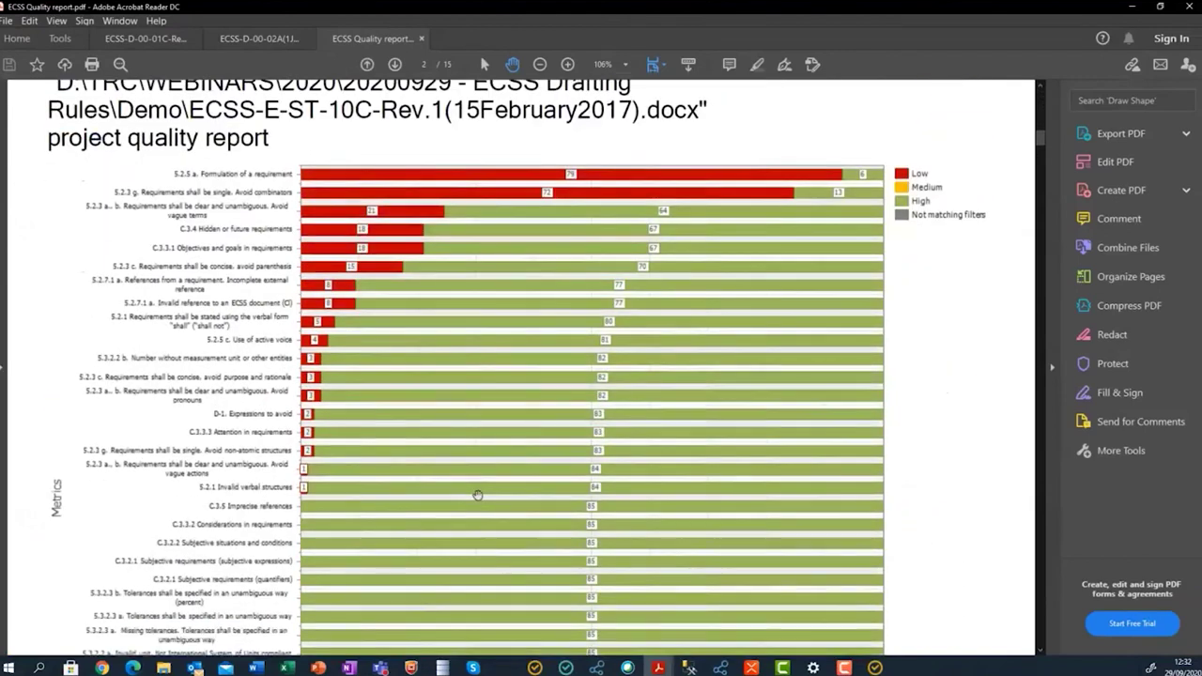
{"action": "scroll", "coordinate": [478, 495], "scroll_direction": "down", "scroll_amount": 6}
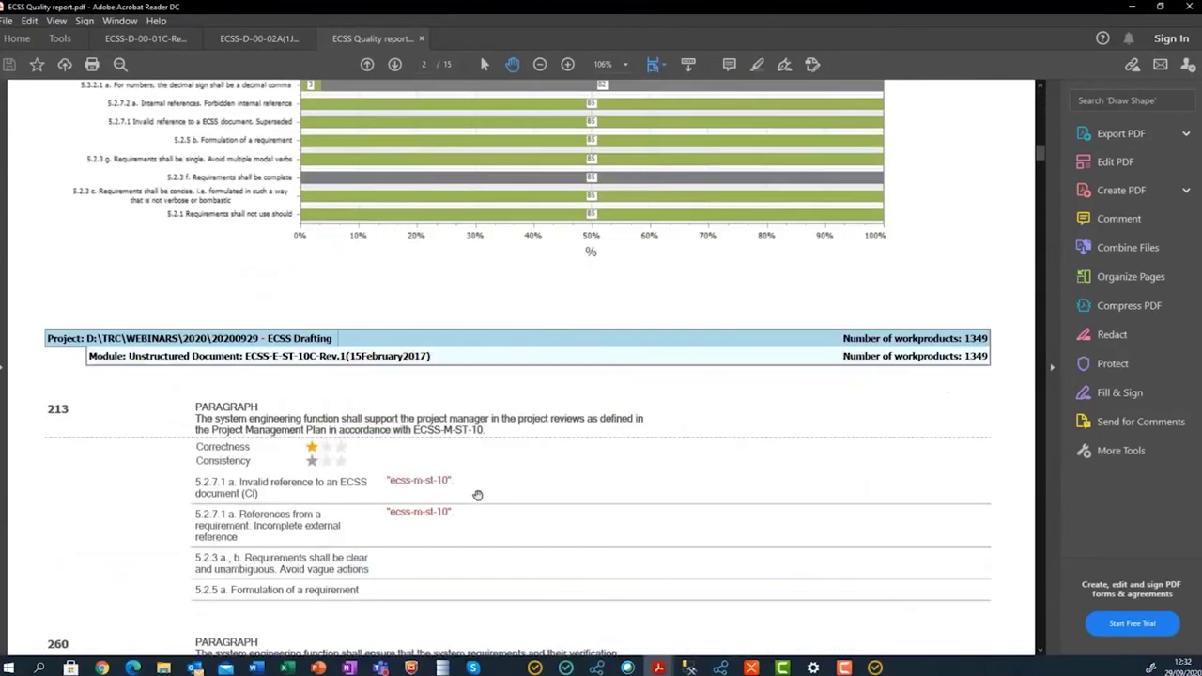
{"action": "scroll", "coordinate": [478, 495], "scroll_direction": "up", "scroll_amount": 4}
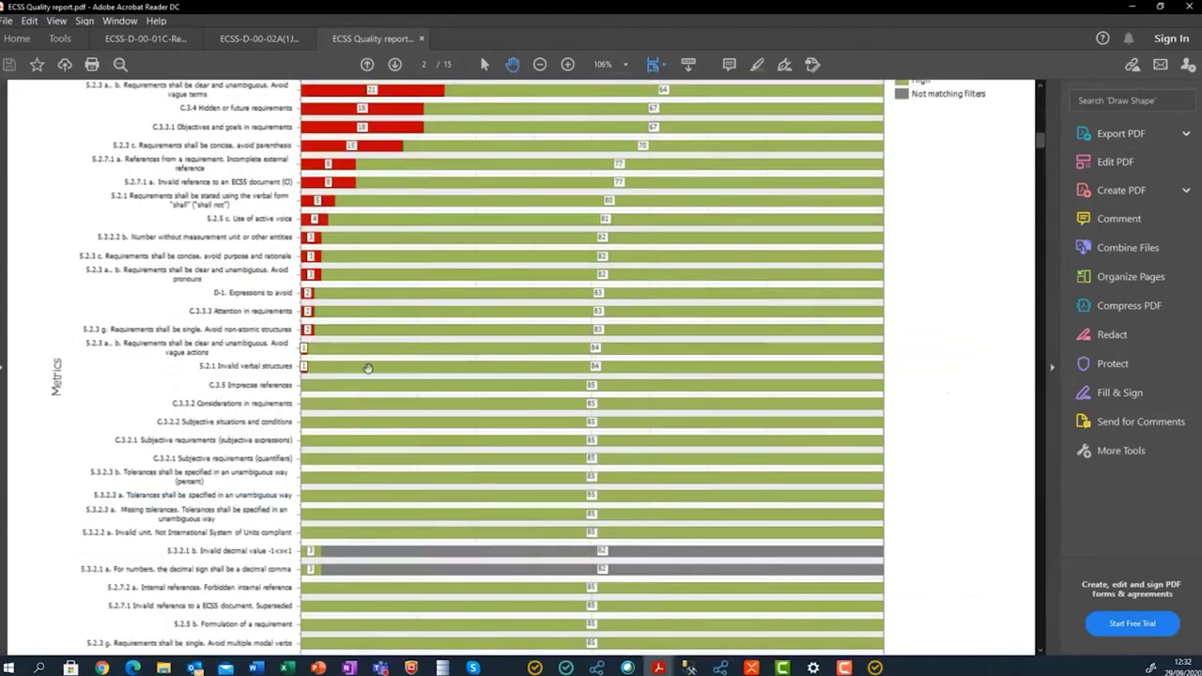
{"action": "scroll", "coordinate": [377, 348], "scroll_direction": "up", "scroll_amount": 2}
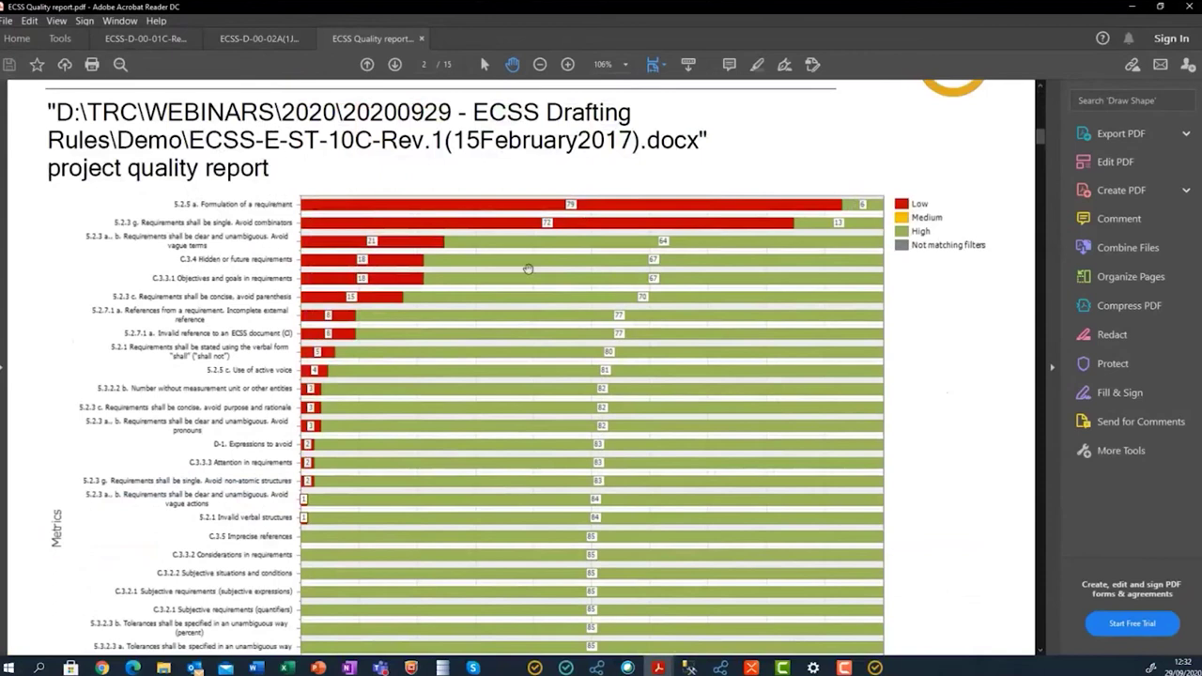
{"action": "scroll", "coordinate": [509, 446], "scroll_direction": "down", "scroll_amount": 3}
{"action": "scroll", "coordinate": [508, 446], "scroll_direction": "down", "scroll_amount": 8}
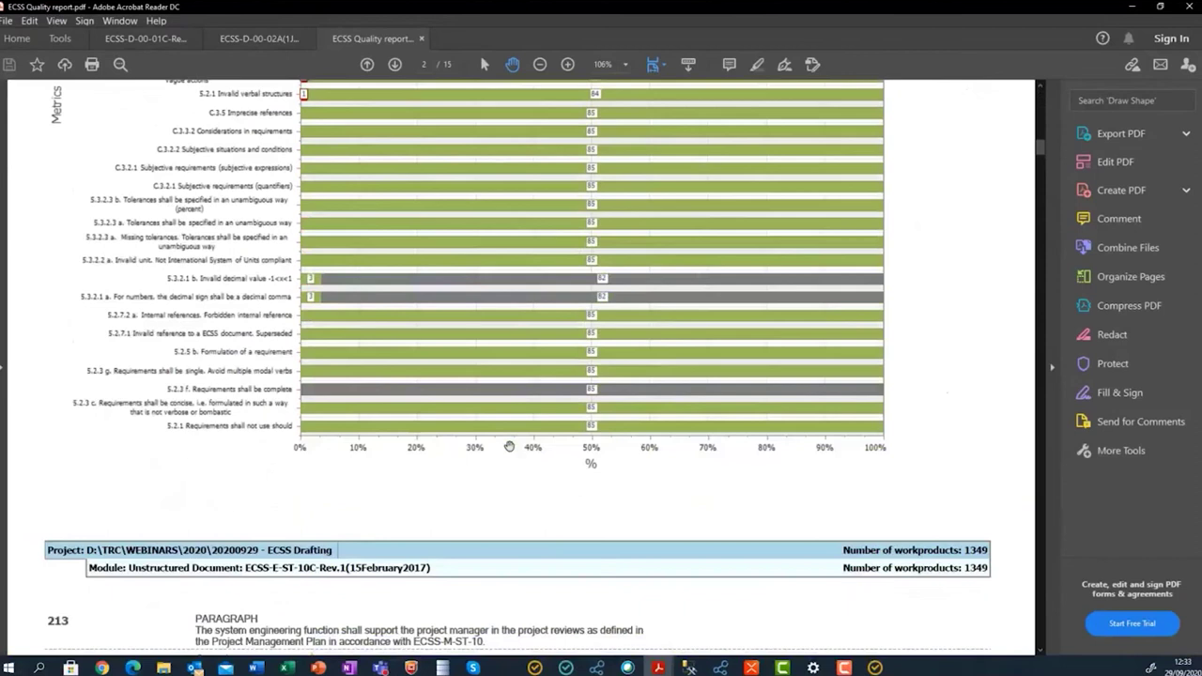
{"action": "scroll", "coordinate": [435, 301], "scroll_direction": "up", "scroll_amount": 3}
{"action": "scroll", "coordinate": [460, 514], "scroll_direction": "down", "scroll_amount": 8}
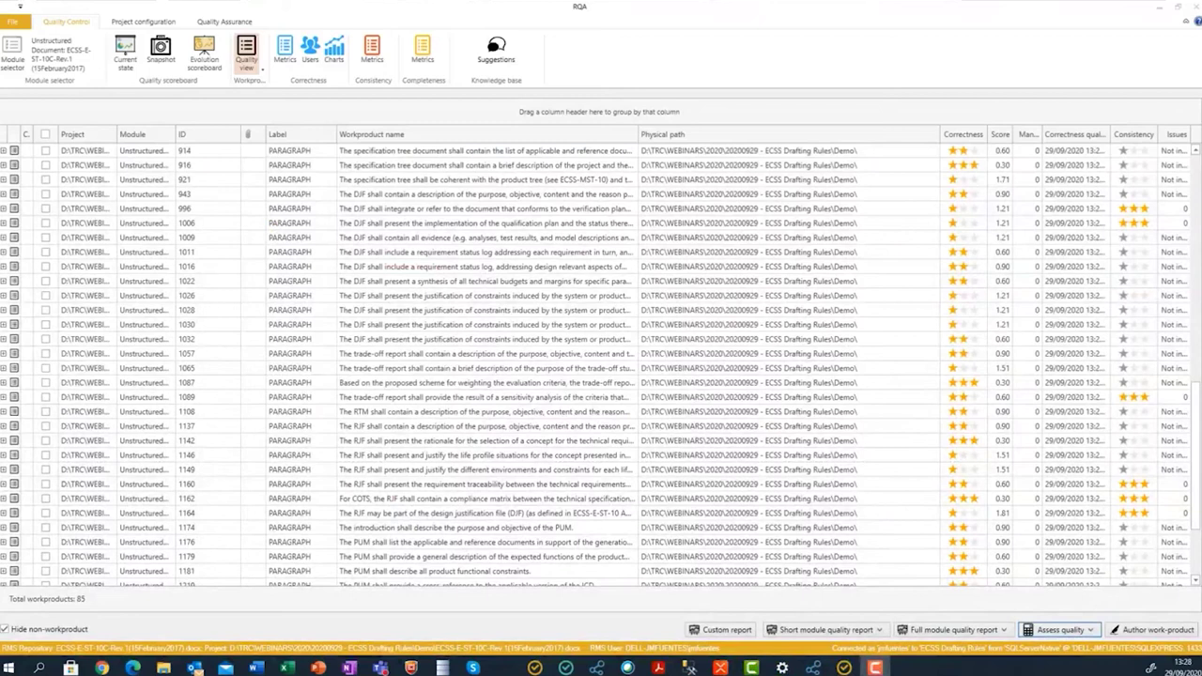
Open requirement 1160 from the workproduct list in a maximized editing window.
{"action": "mouse_move", "coordinate": [385, 484]}
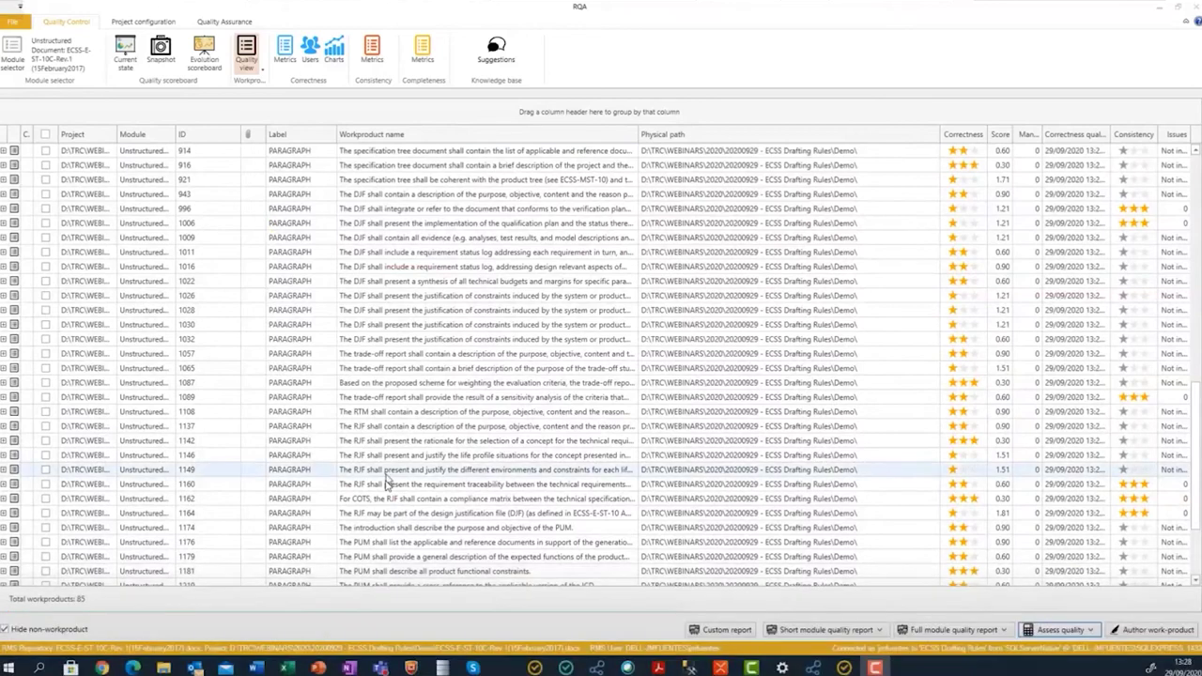
{"action": "left_click", "coordinate": [388, 484]}
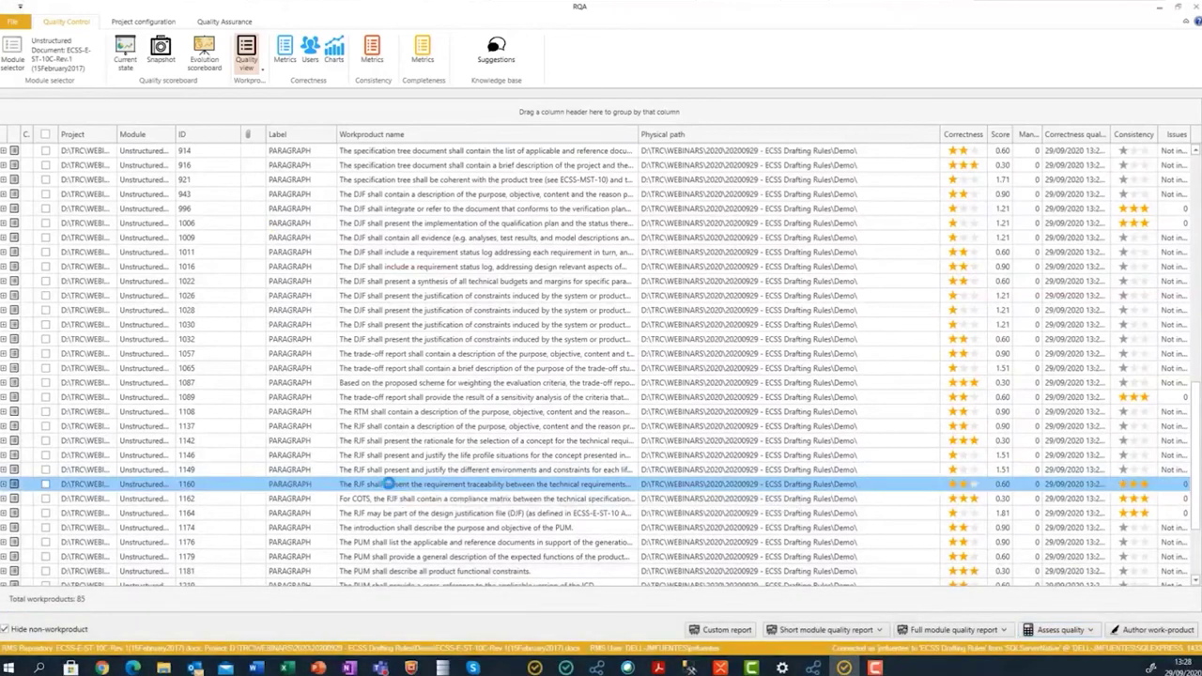
{"action": "double_click", "coordinate": [388, 485]}
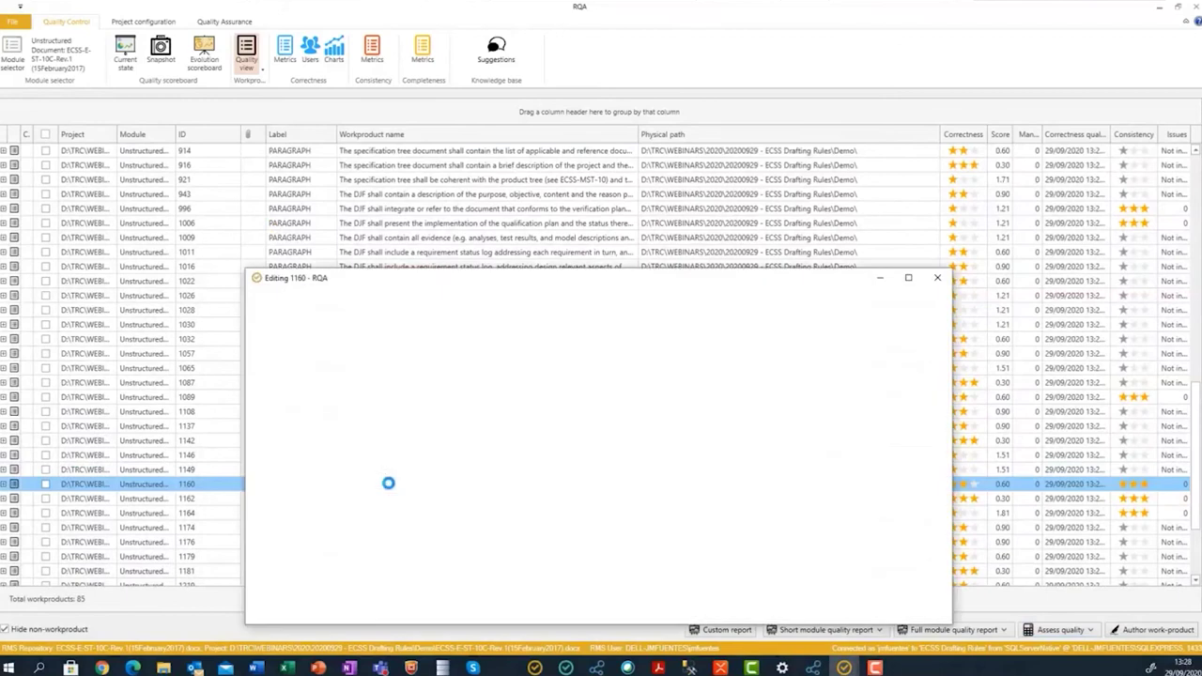
{"action": "double_click", "coordinate": [427, 271]}
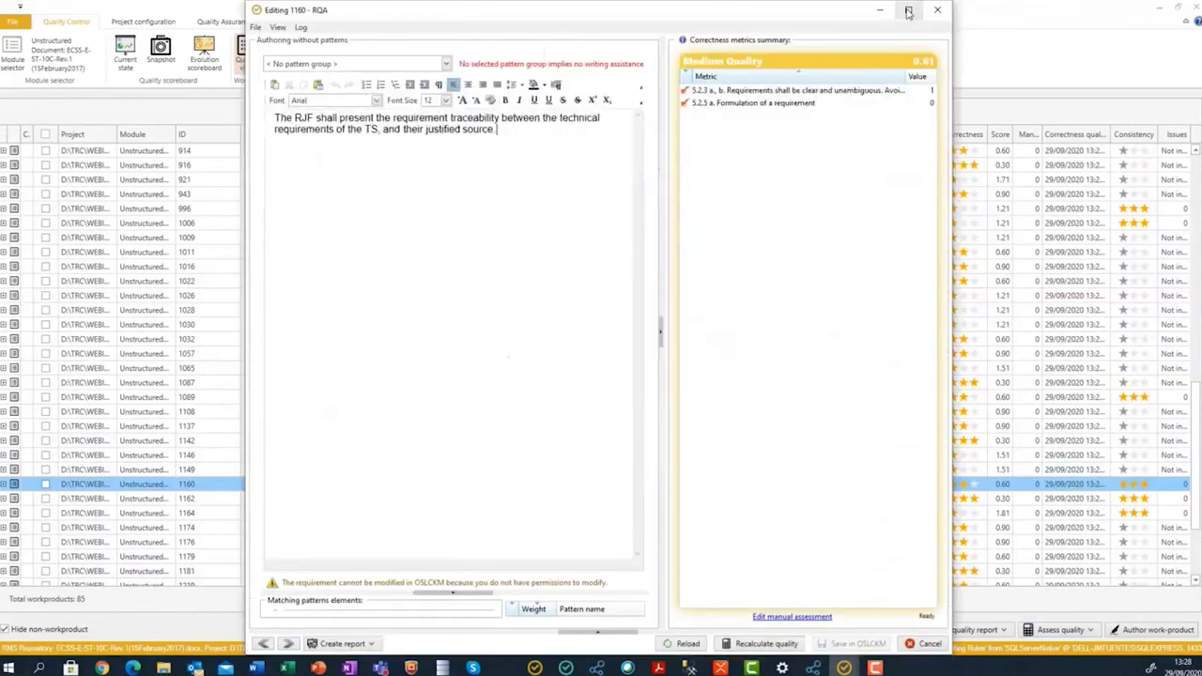
{"action": "left_click", "coordinate": [908, 10]}
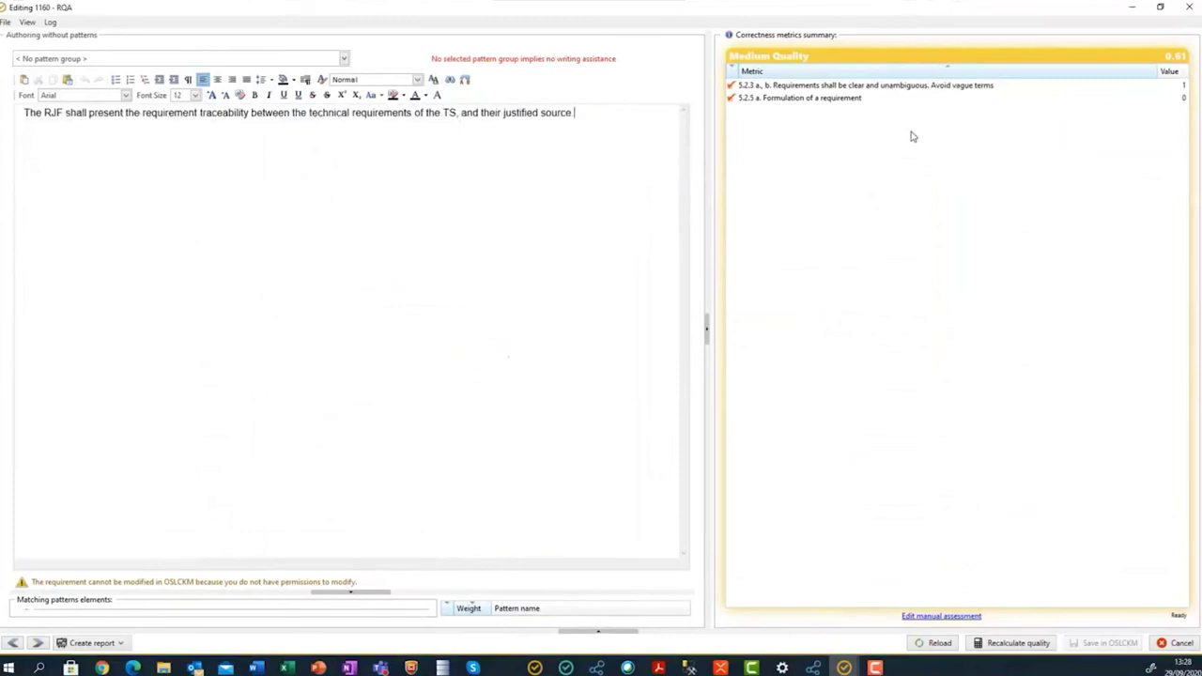
Inspect requirement 1160 against the metric "5.2.5 a. Formulation of a requirement" and view the term information for "and" and "RJF".
{"action": "left_click", "coordinate": [850, 102]}
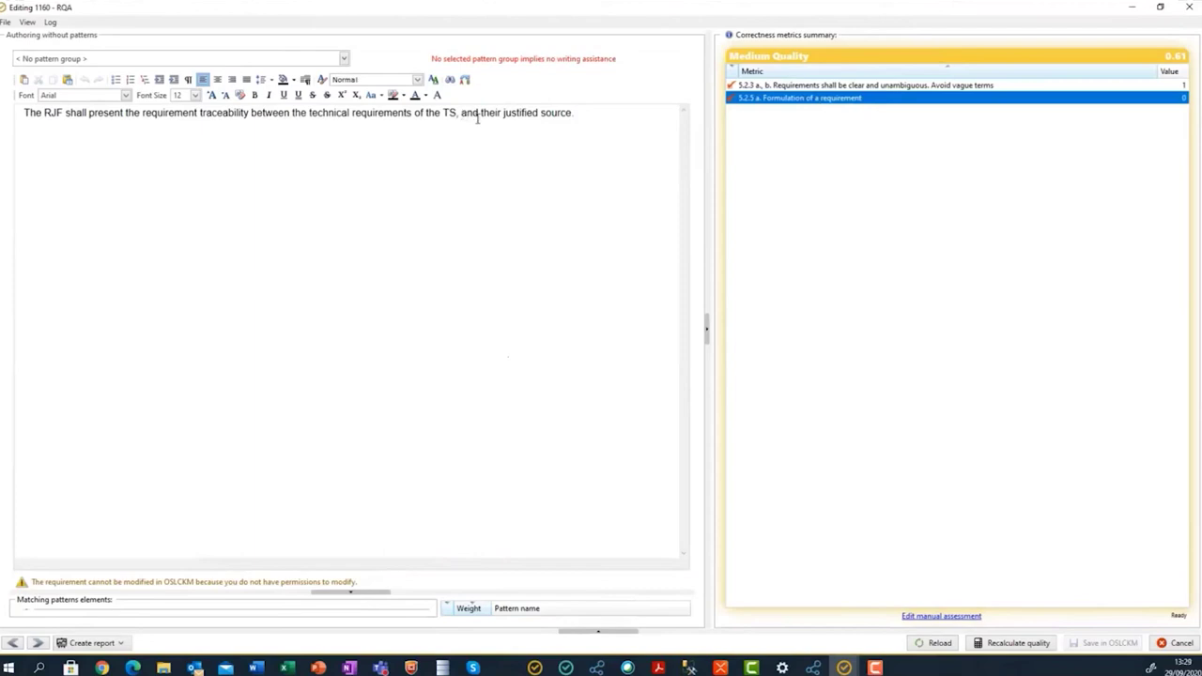
{"action": "mouse_move", "coordinate": [475, 117]}
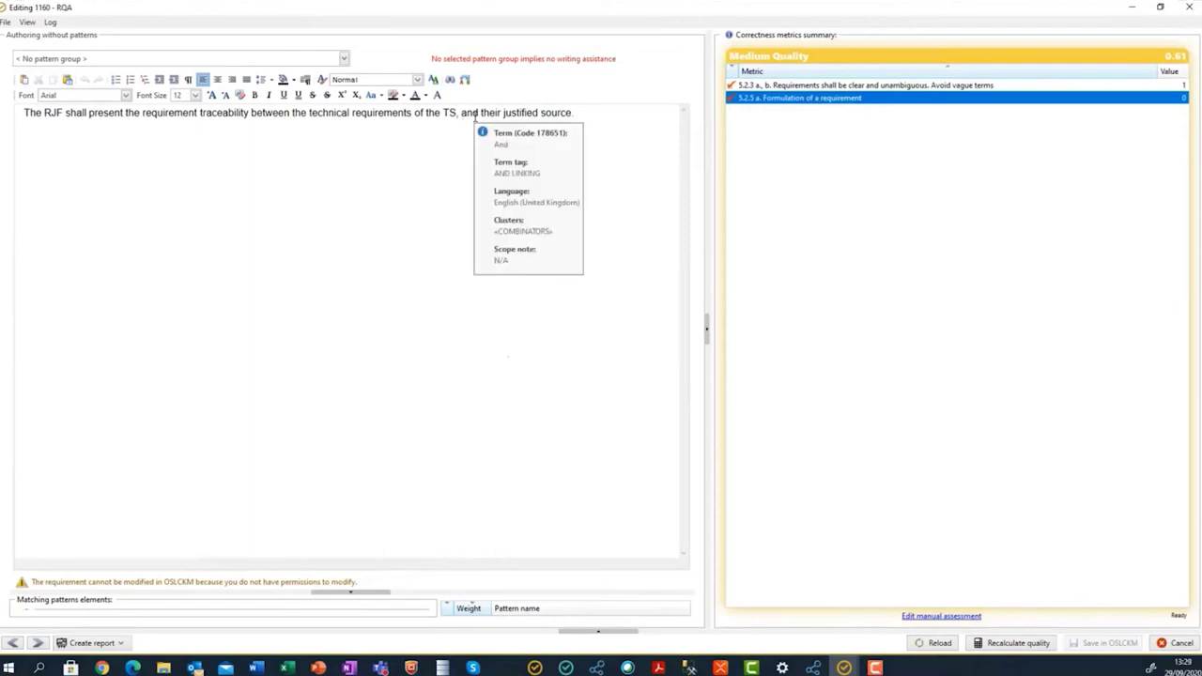
{"action": "left_click_drag", "start_coordinate": [278, 112], "coordinate": [577, 113]}
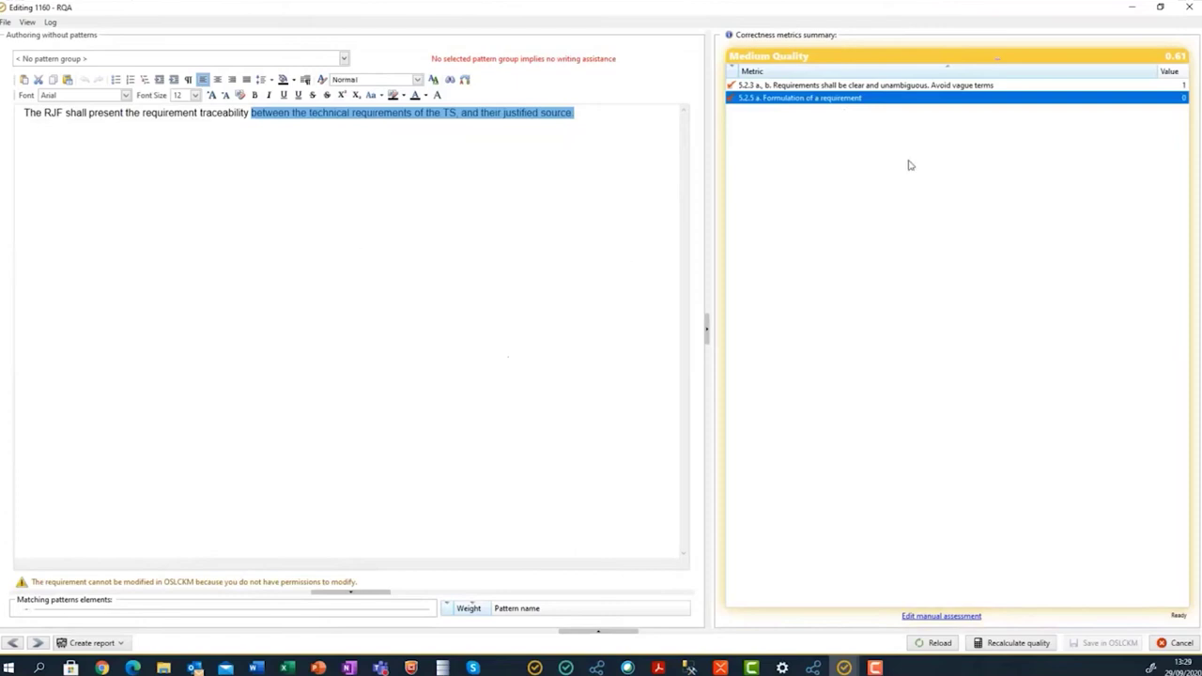
{"action": "left_click", "coordinate": [322, 193]}
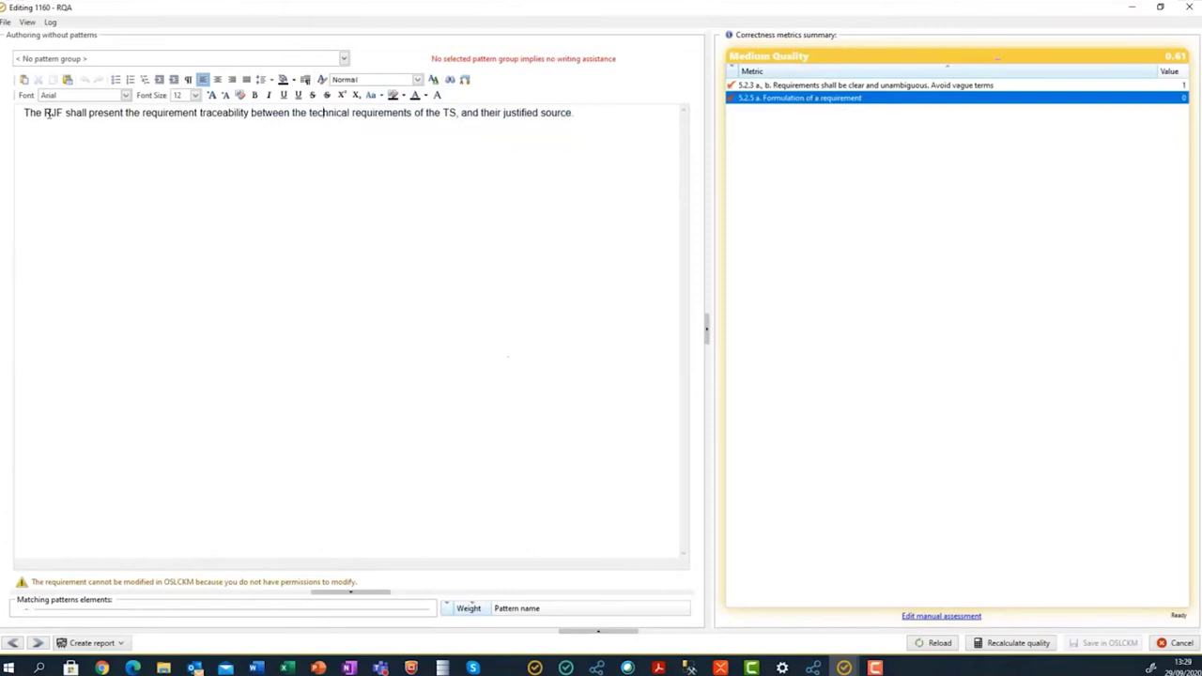
{"action": "mouse_move", "coordinate": [49, 114]}
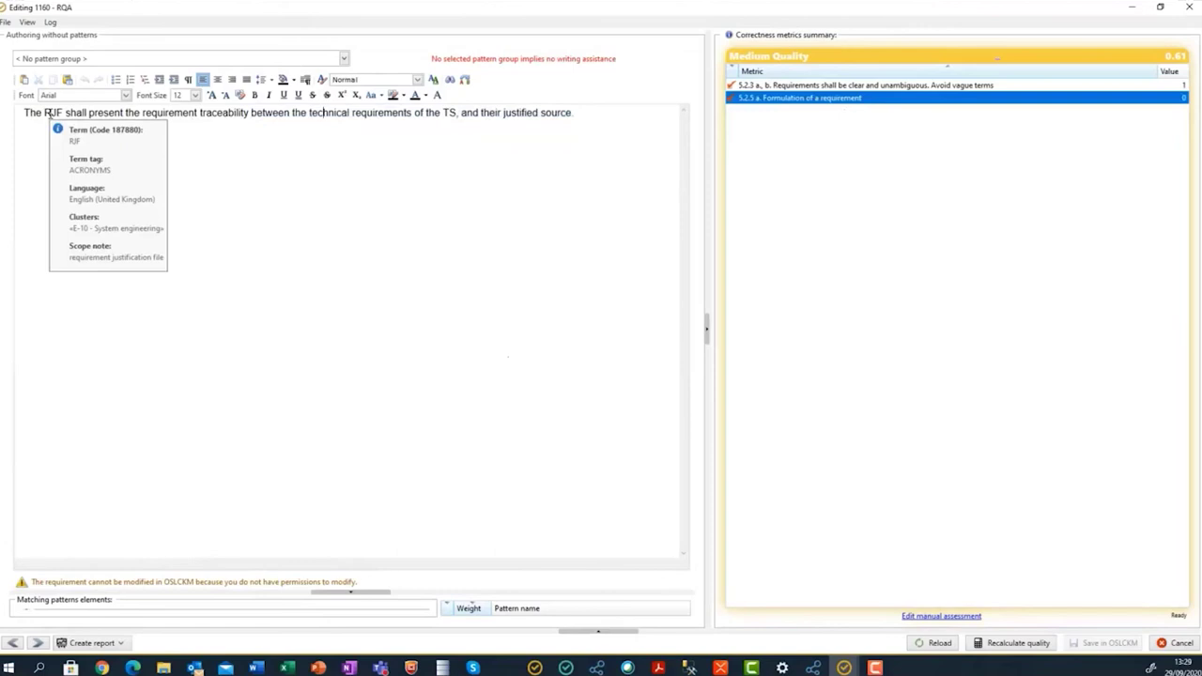
Suggest adding the term "RJF" to the domain with the description "Add term in the cluster <Agent>".
{"action": "left_click_drag", "start_coordinate": [45, 113], "coordinate": [63, 112]}
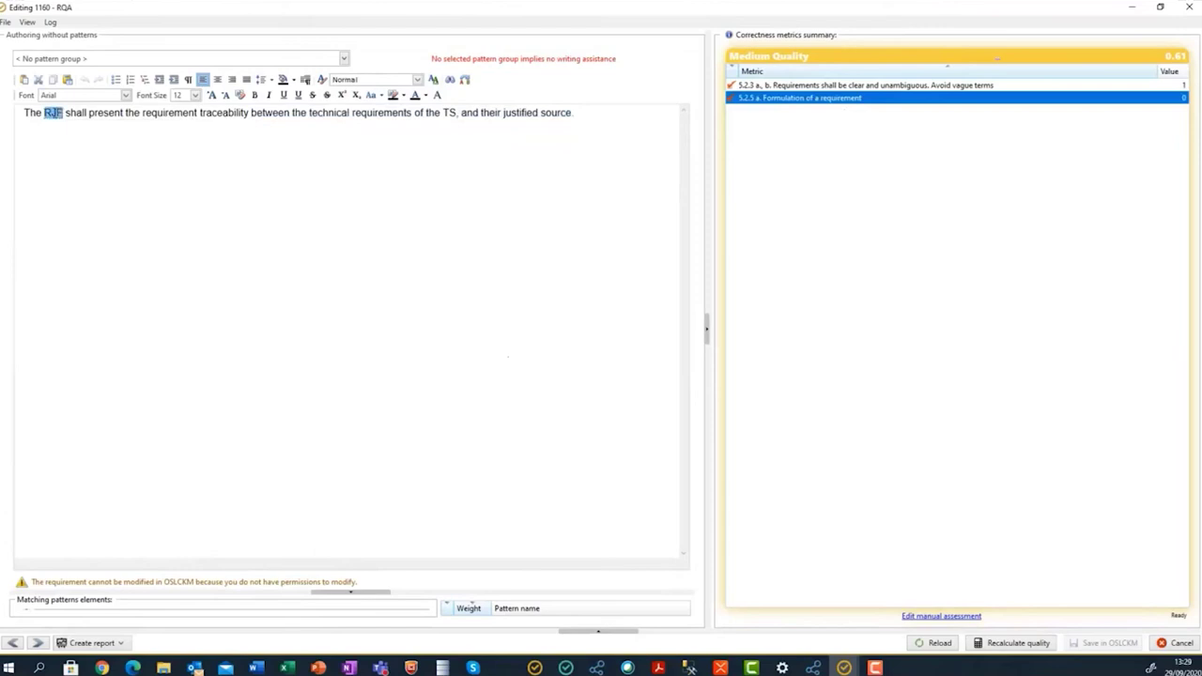
{"action": "right_click", "coordinate": [54, 114]}
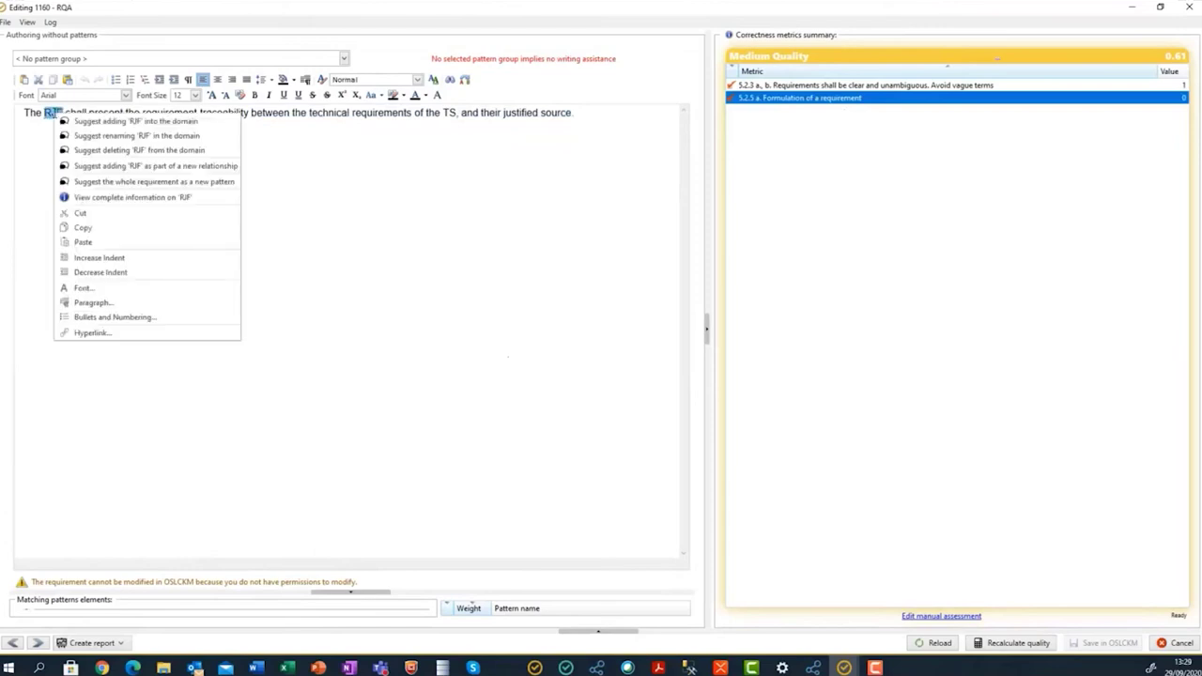
{"action": "left_click", "coordinate": [87, 120]}
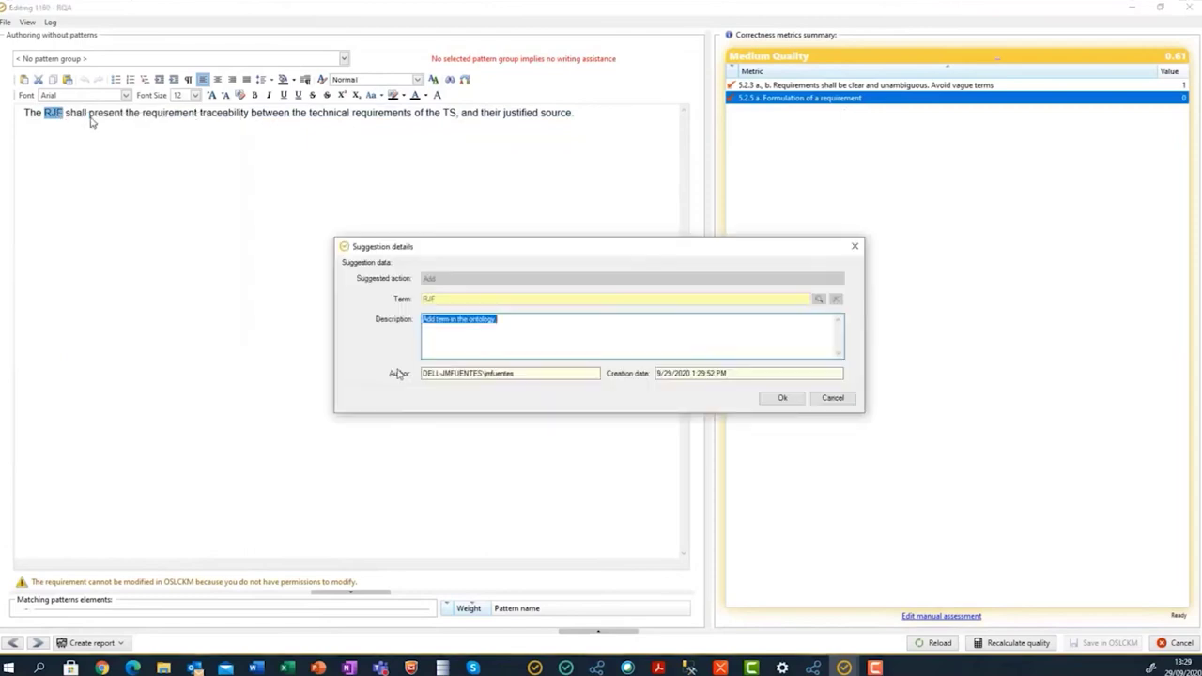
{"action": "left_click", "coordinate": [485, 319]}
{"action": "double_click", "coordinate": [483, 319]}
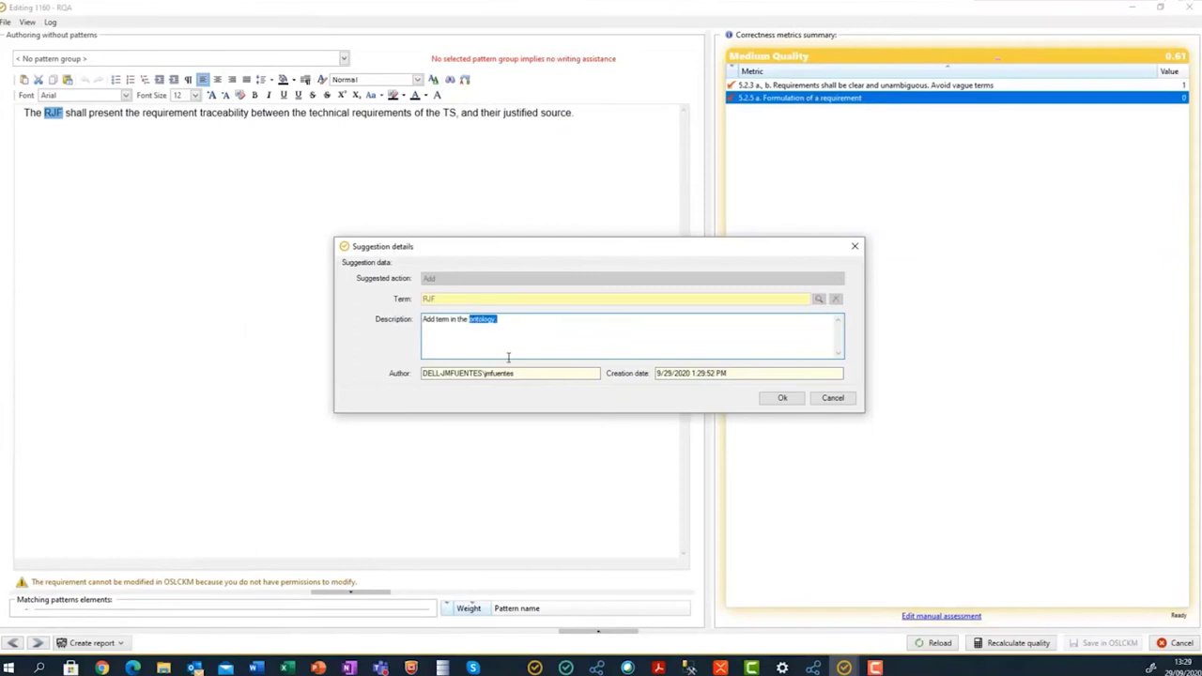
{"action": "type", "text": "cluster <Agent>"}
{"action": "left_click", "coordinate": [783, 398]}
{"action": "left_click", "coordinate": [680, 380]}
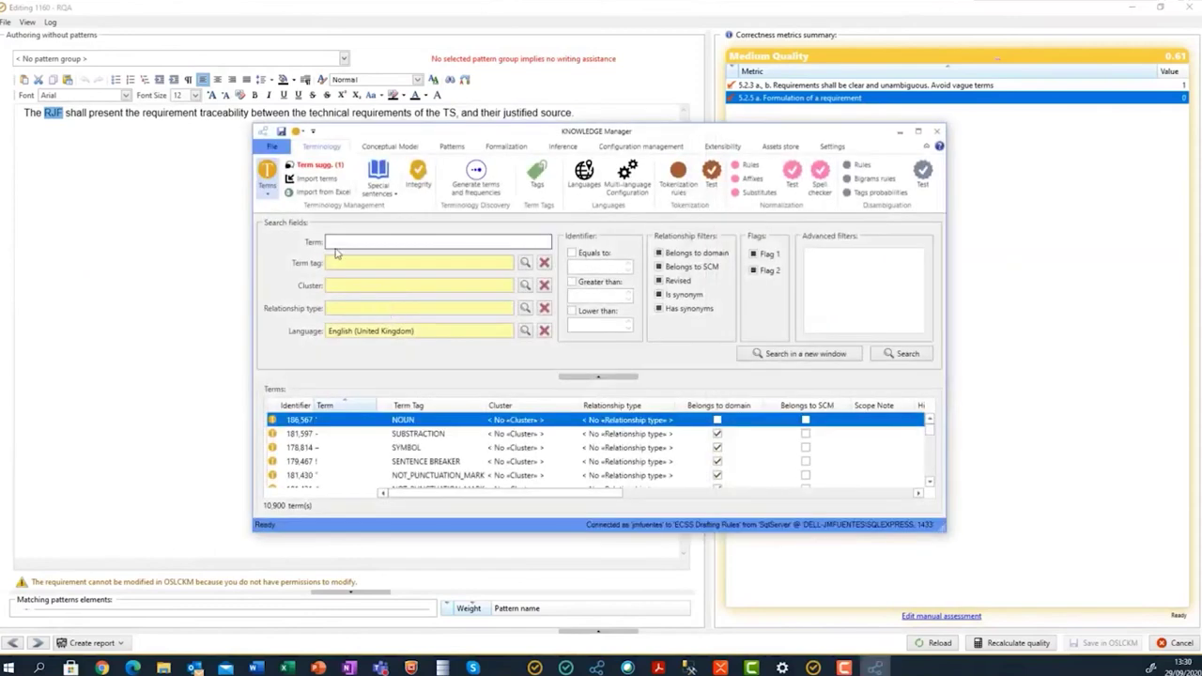
In KNOWLEDGE Manager, review the pending term suggestion, then search the terminology for "rjf" and open the RJF term.
{"action": "left_click", "coordinate": [310, 165]}
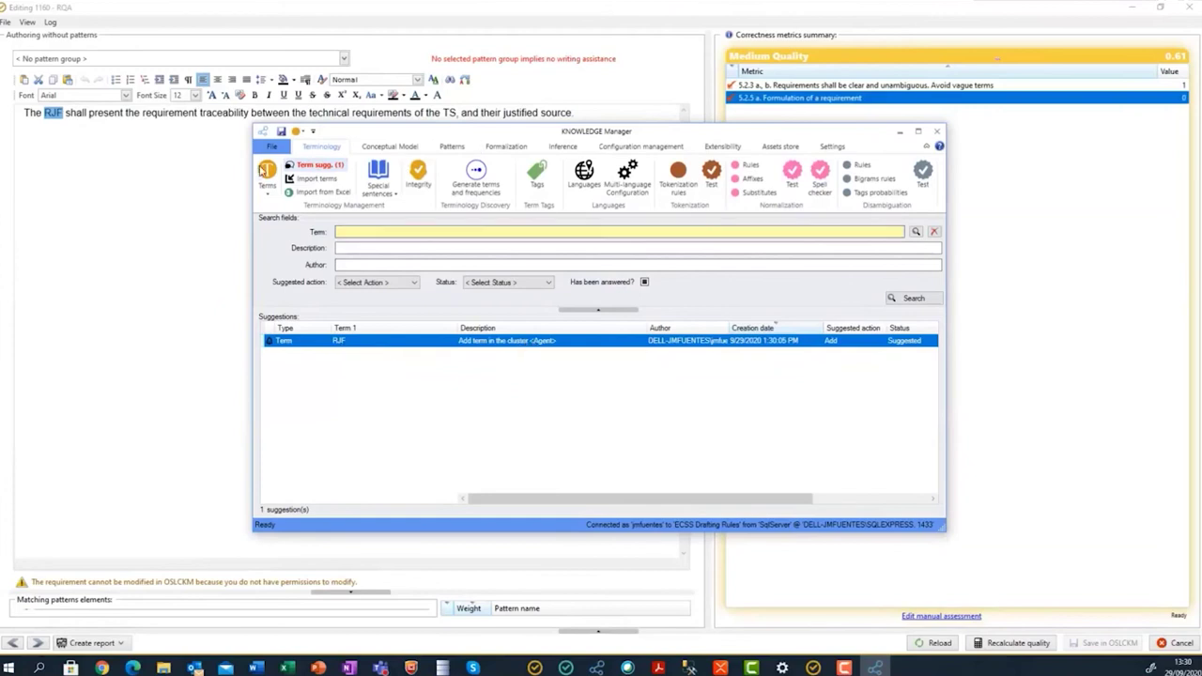
{"action": "left_click", "coordinate": [266, 171]}
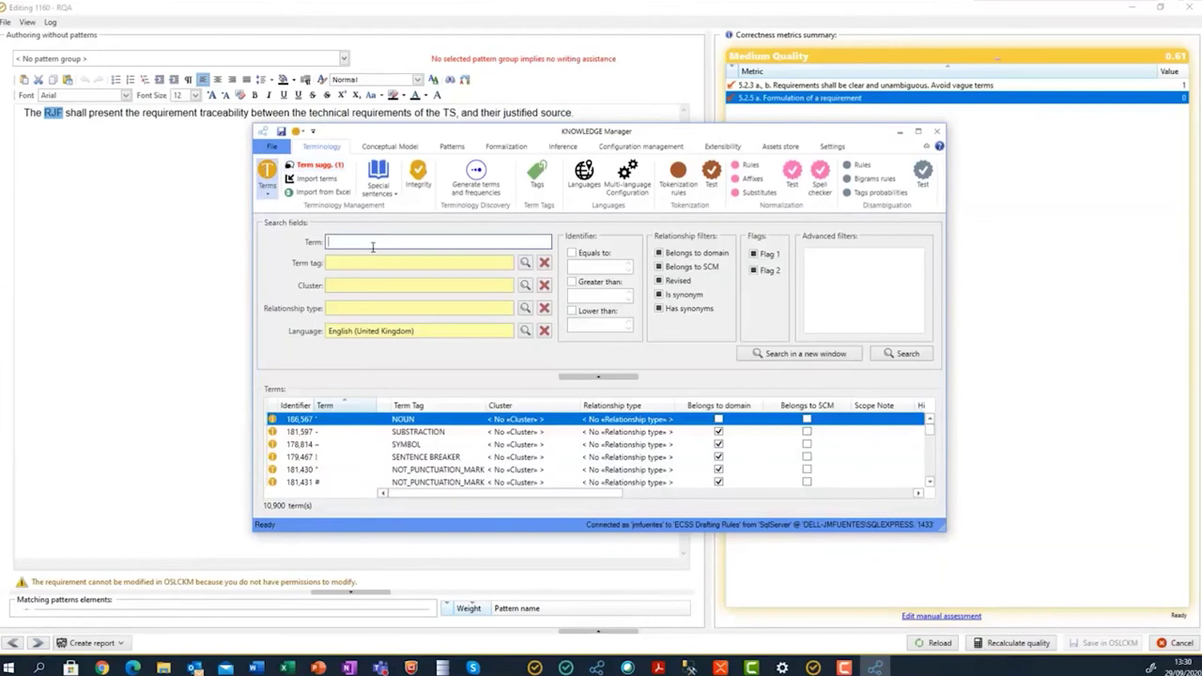
{"action": "left_click", "coordinate": [373, 246]}
{"action": "type", "text": "rjf"}
{"action": "double_click", "coordinate": [325, 419]}
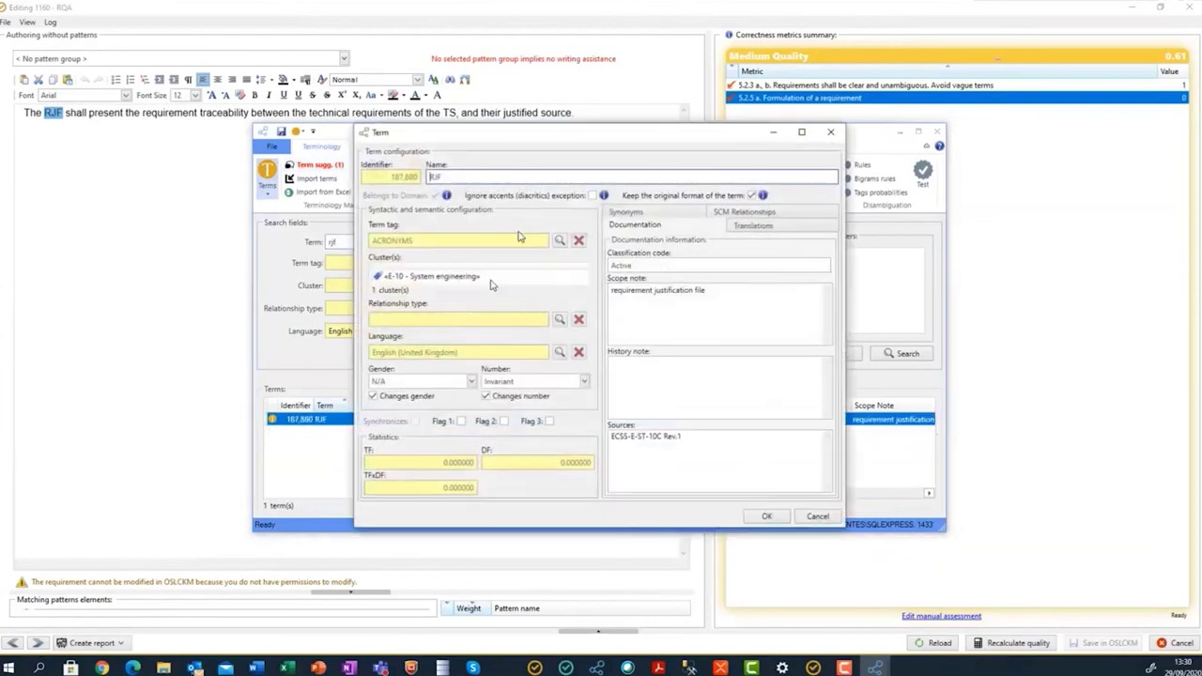
Add the cluster «AGENT» to the RJF term and accept the term's changes.
{"action": "key", "text": "super+Up"}
{"action": "right_click", "coordinate": [121, 253]}
{"action": "left_click", "coordinate": [155, 258]}
{"action": "type", "text": "agent"}
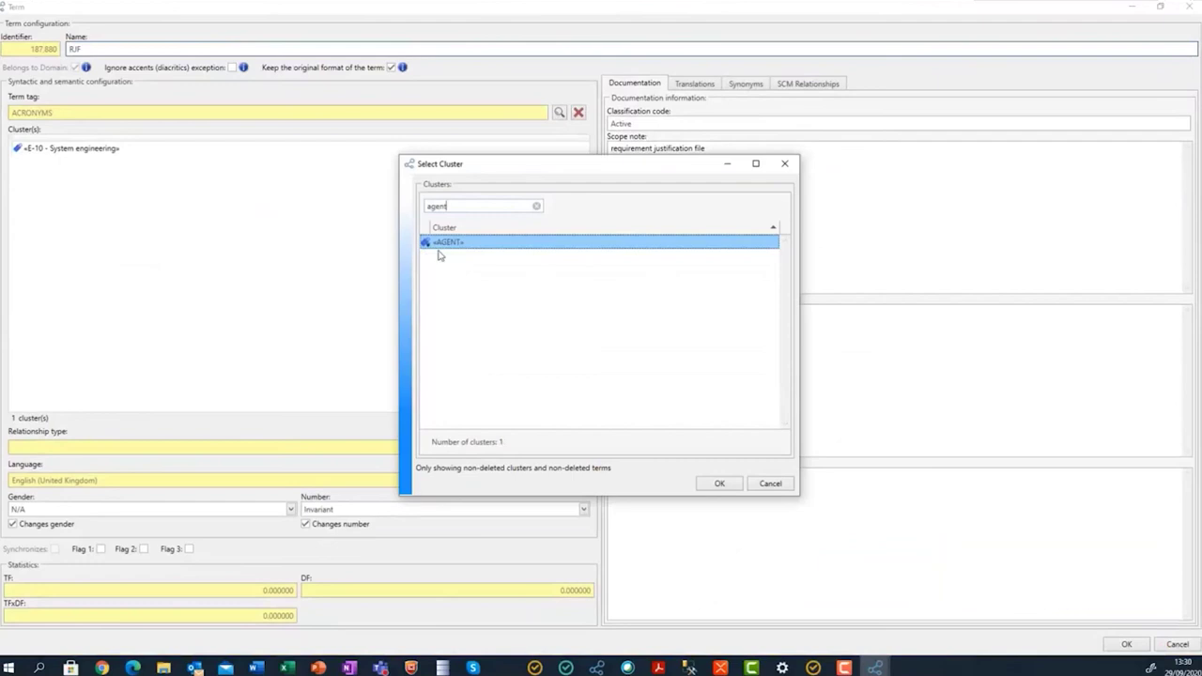
{"action": "double_click", "coordinate": [442, 243]}
{"action": "left_click", "coordinate": [1126, 645]}
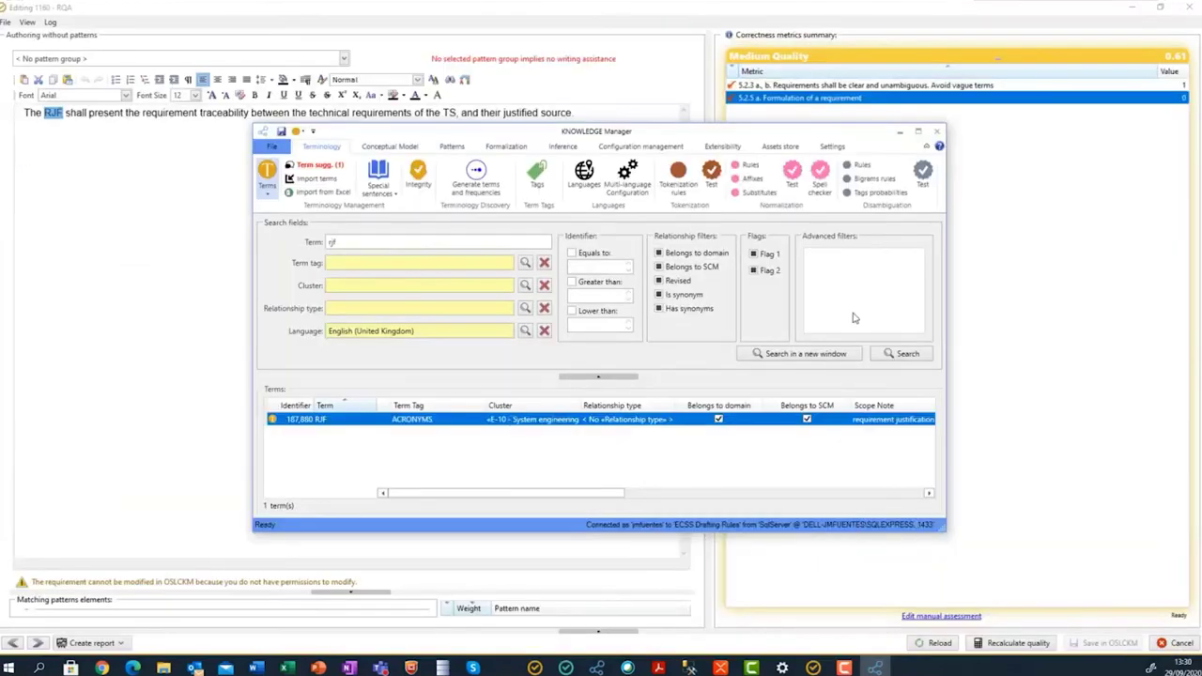
Save the ontology changes, return to RQA and close the editing window of requirement 1160.
{"action": "left_click", "coordinate": [282, 133]}
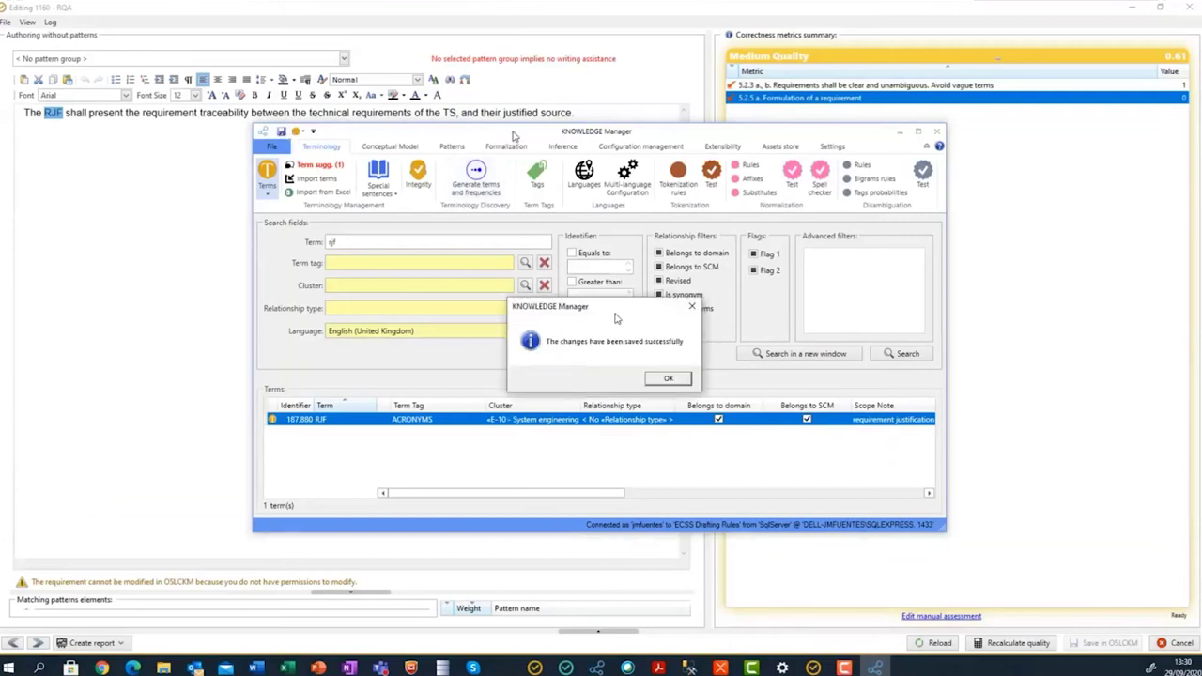
{"action": "left_click", "coordinate": [668, 378]}
{"action": "left_click", "coordinate": [899, 129]}
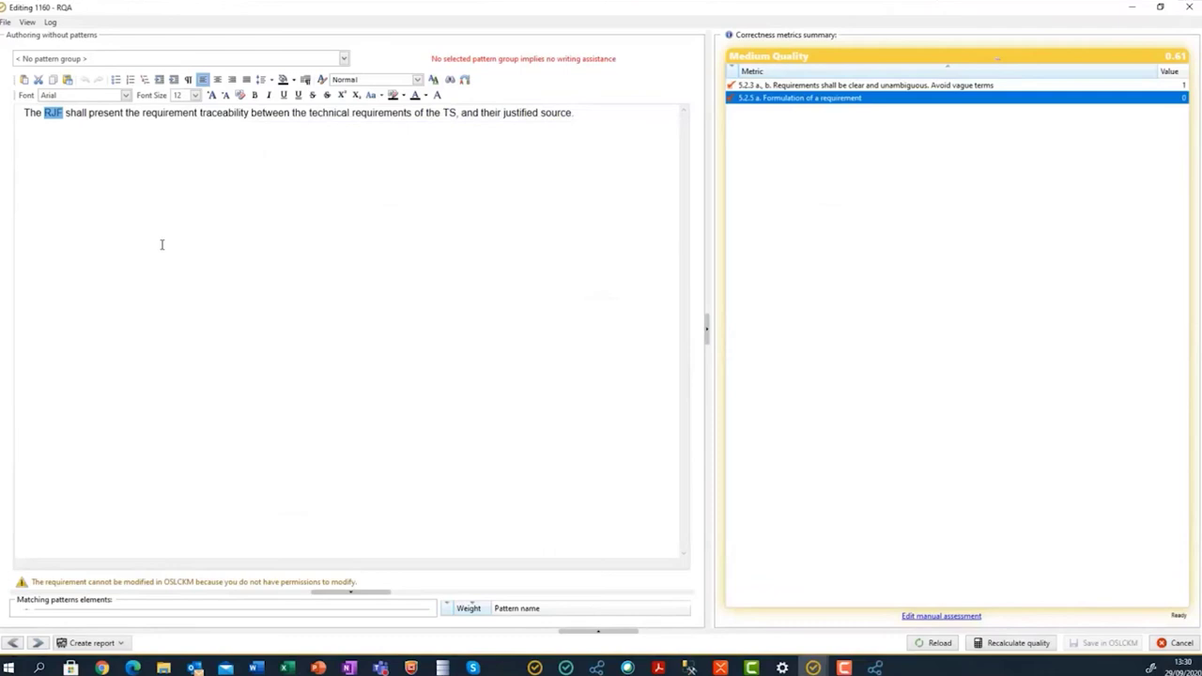
{"action": "left_click", "coordinate": [1182, 644]}
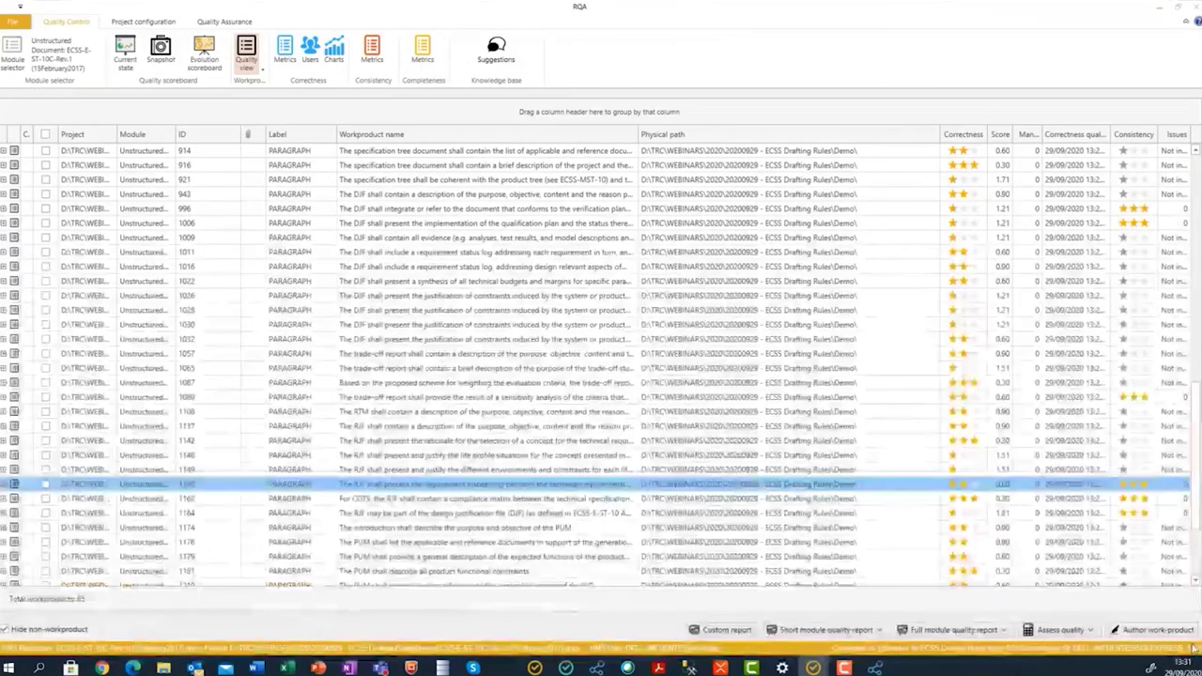
Assign the VOCABULARY EXTRACTION metrics set baseline to the module ECSS-E-ST-10C-Rev.1(15February2017).
{"action": "left_click", "coordinate": [235, 26]}
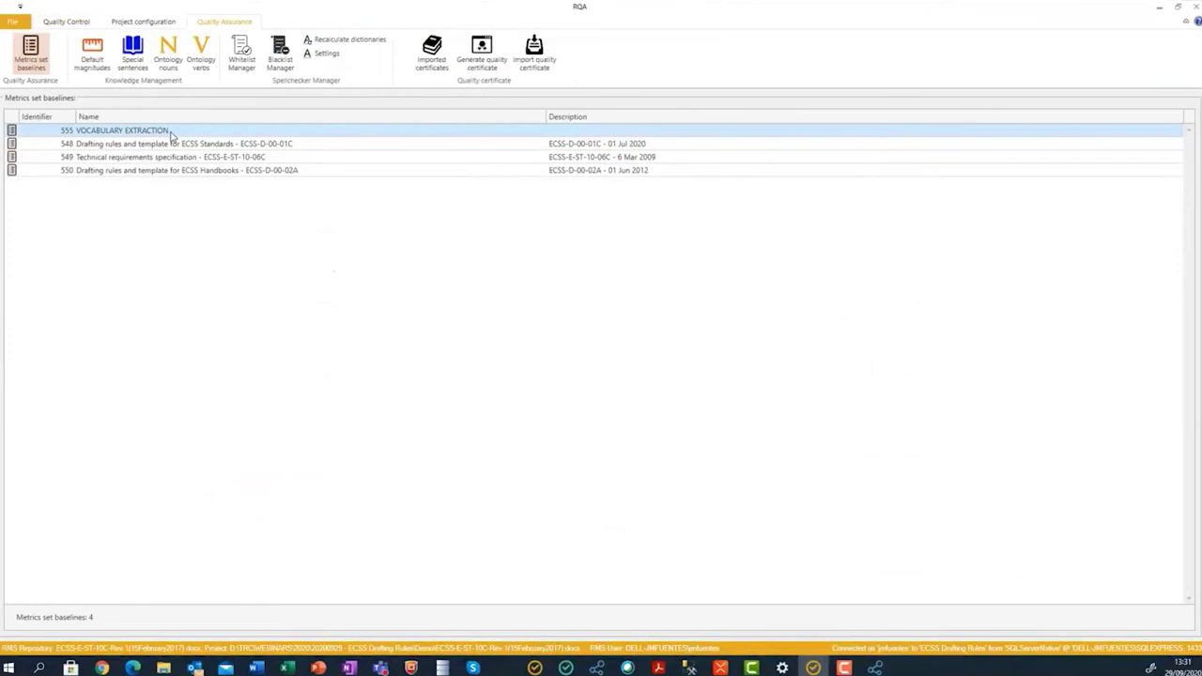
{"action": "left_click", "coordinate": [145, 22]}
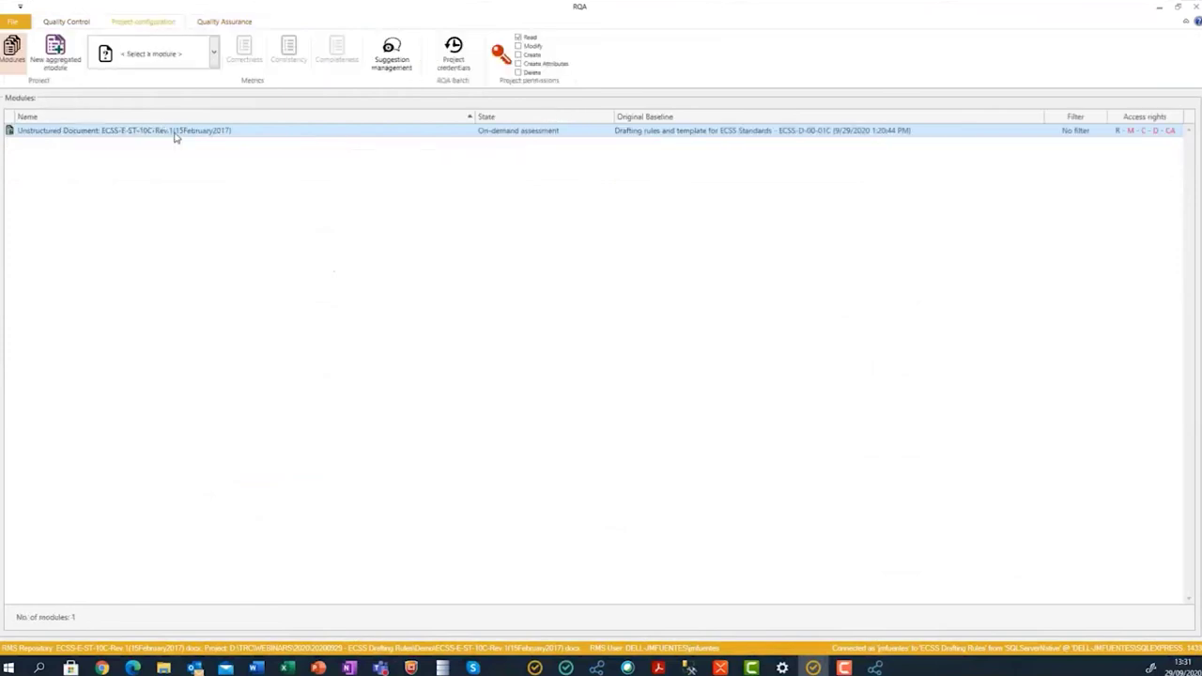
{"action": "right_click", "coordinate": [174, 137]}
{"action": "mouse_move", "coordinate": [286, 143]}
{"action": "left_click", "coordinate": [457, 170]}
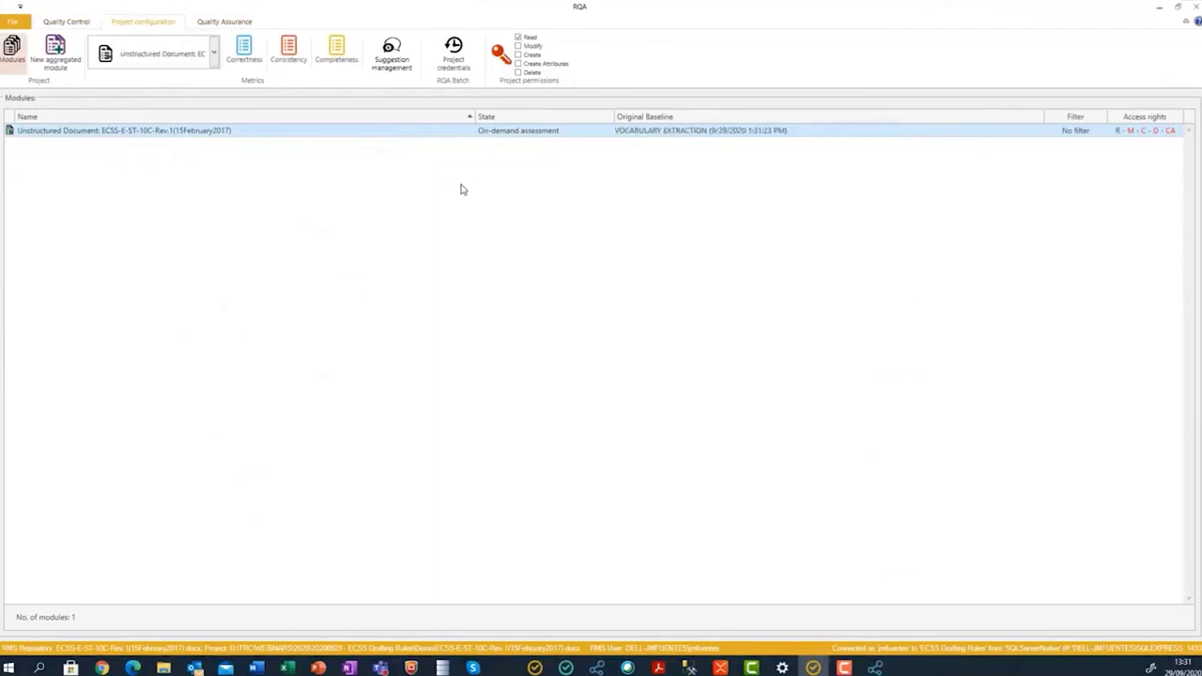
Assess the quality of the module's workproducts against the newly assigned baseline.
{"action": "left_click", "coordinate": [67, 21]}
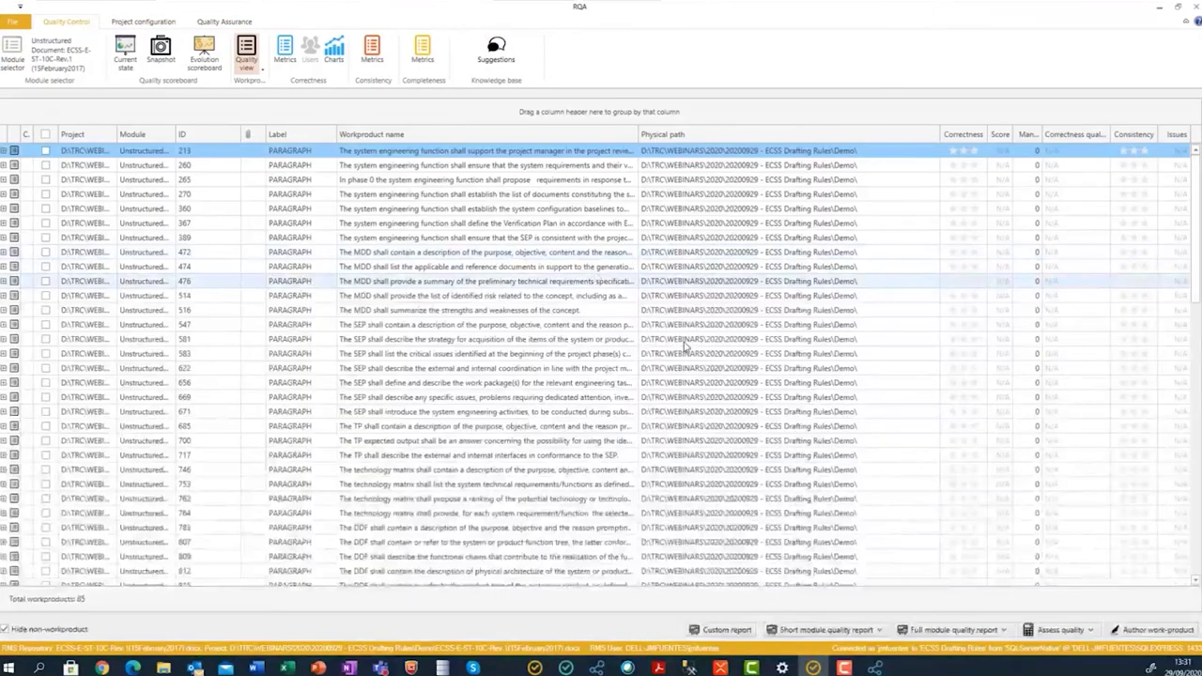
{"action": "left_click", "coordinate": [1066, 629]}
{"action": "left_click", "coordinate": [1028, 481]}
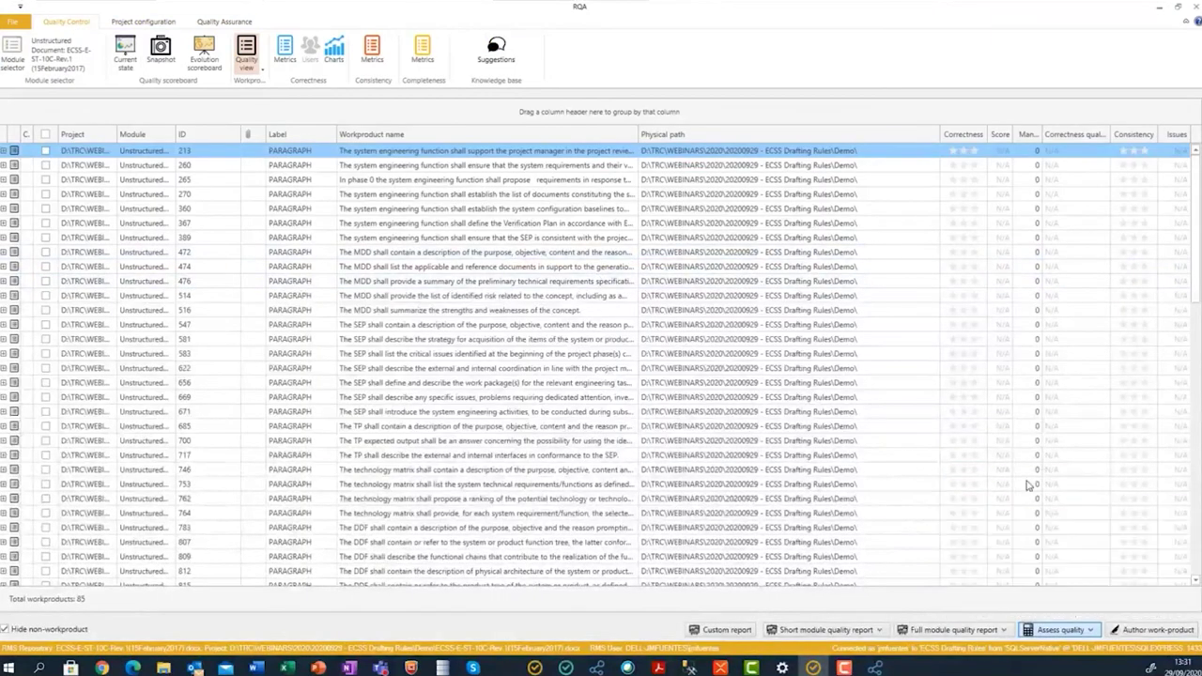
{"action": "left_click", "coordinate": [632, 382]}
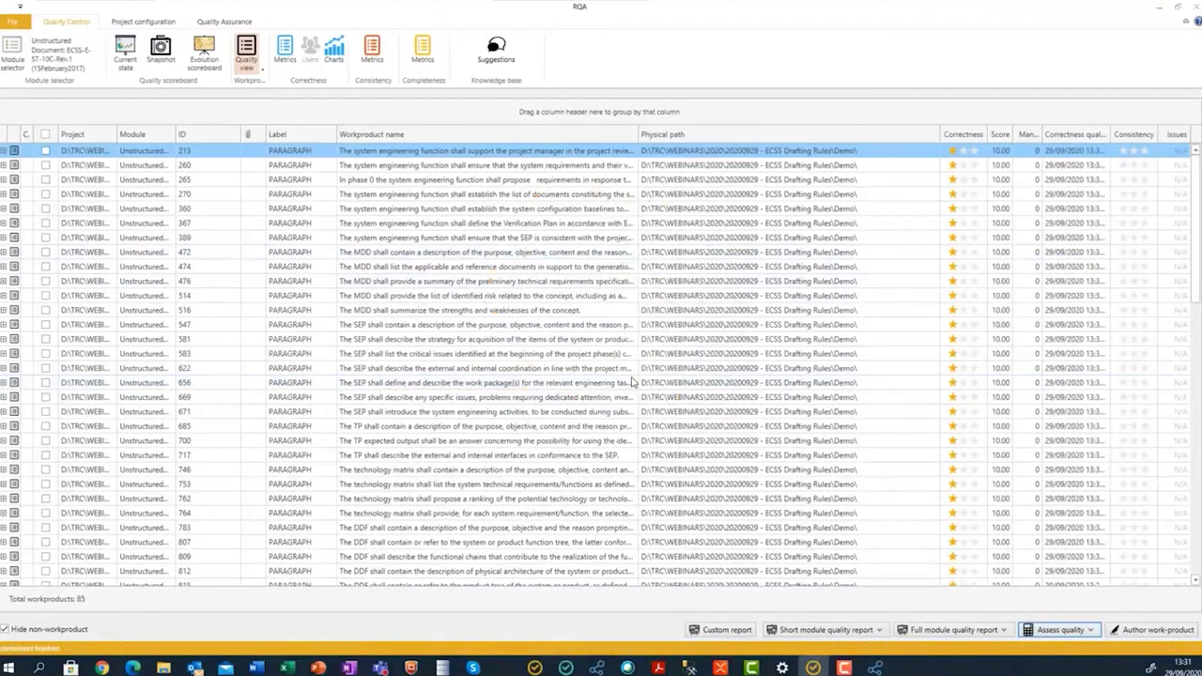
{"action": "left_click", "coordinate": [650, 381]}
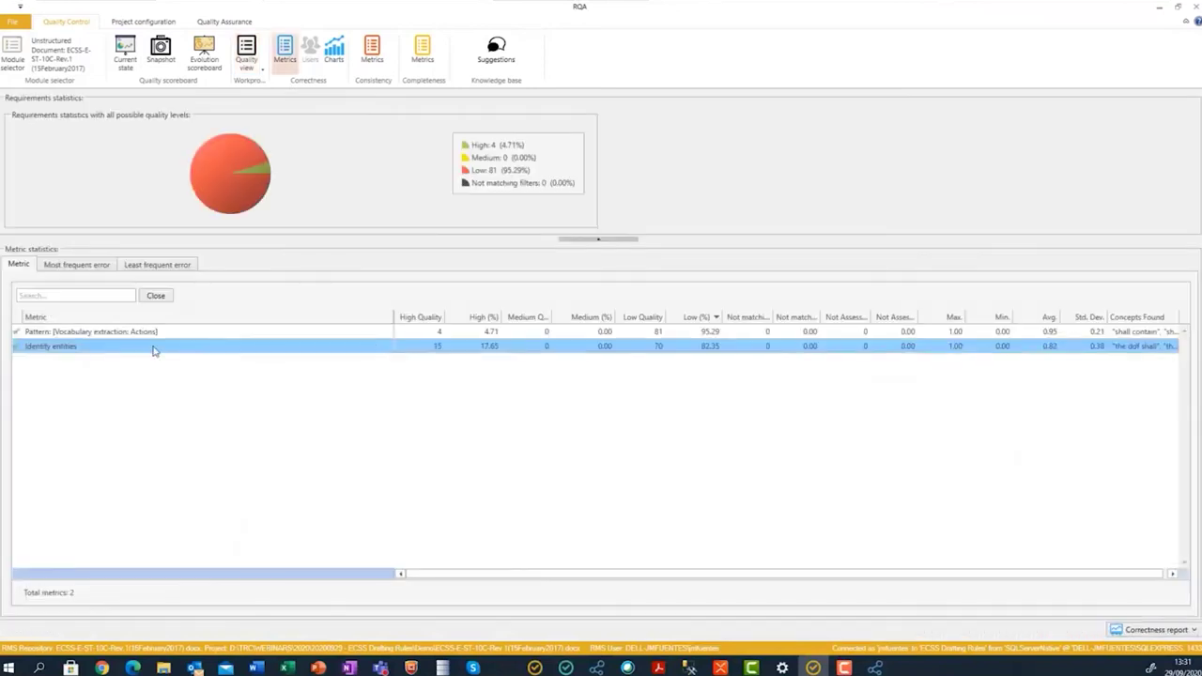
Examine the correctness analyses of the metrics "Identify entities" and "Pattern: [Vocabulary extraction: Actions]".
{"action": "double_click", "coordinate": [154, 347]}
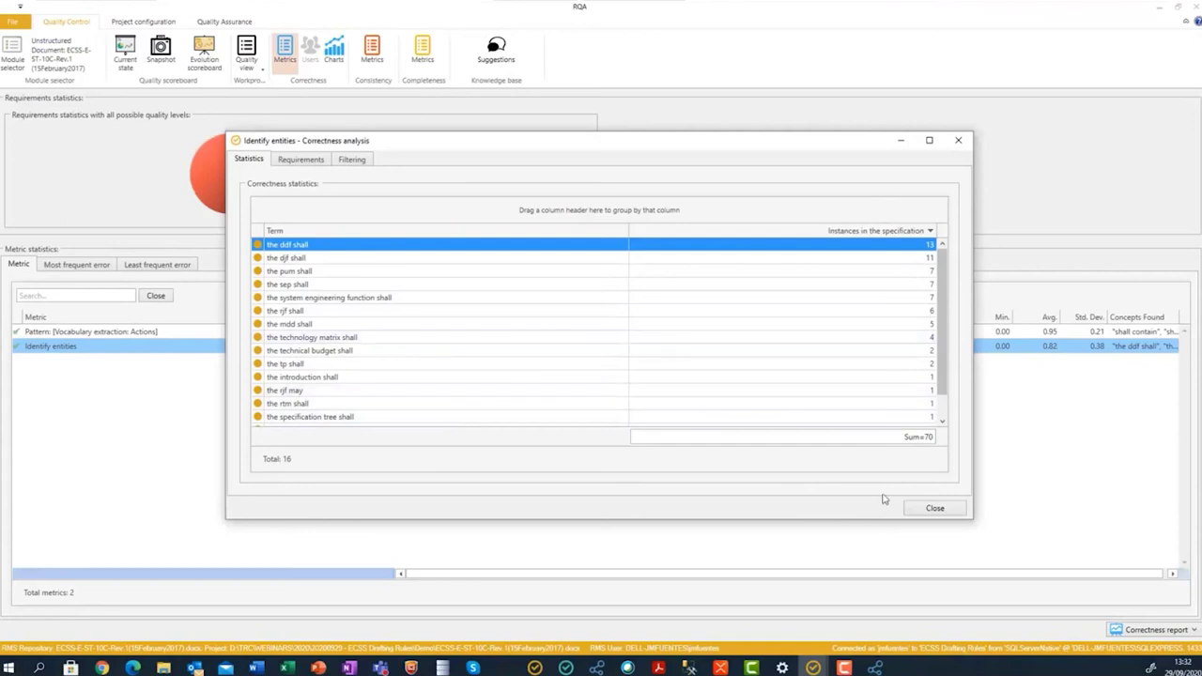
{"action": "left_click", "coordinate": [934, 509]}
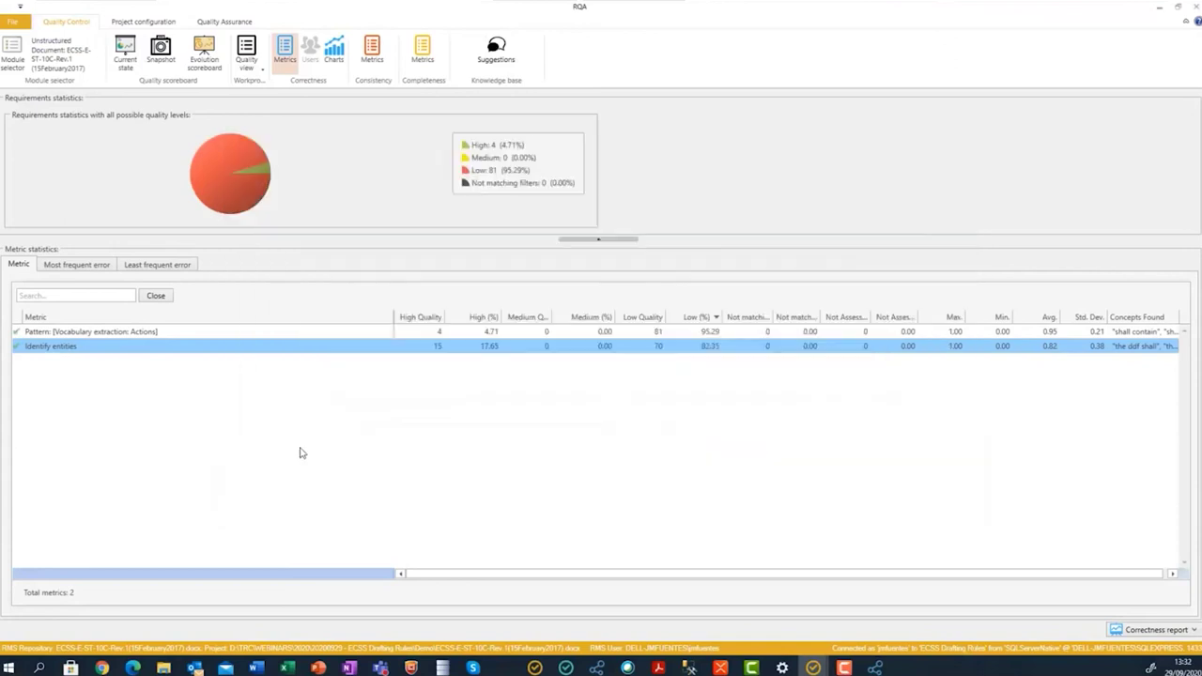
{"action": "double_click", "coordinate": [158, 335]}
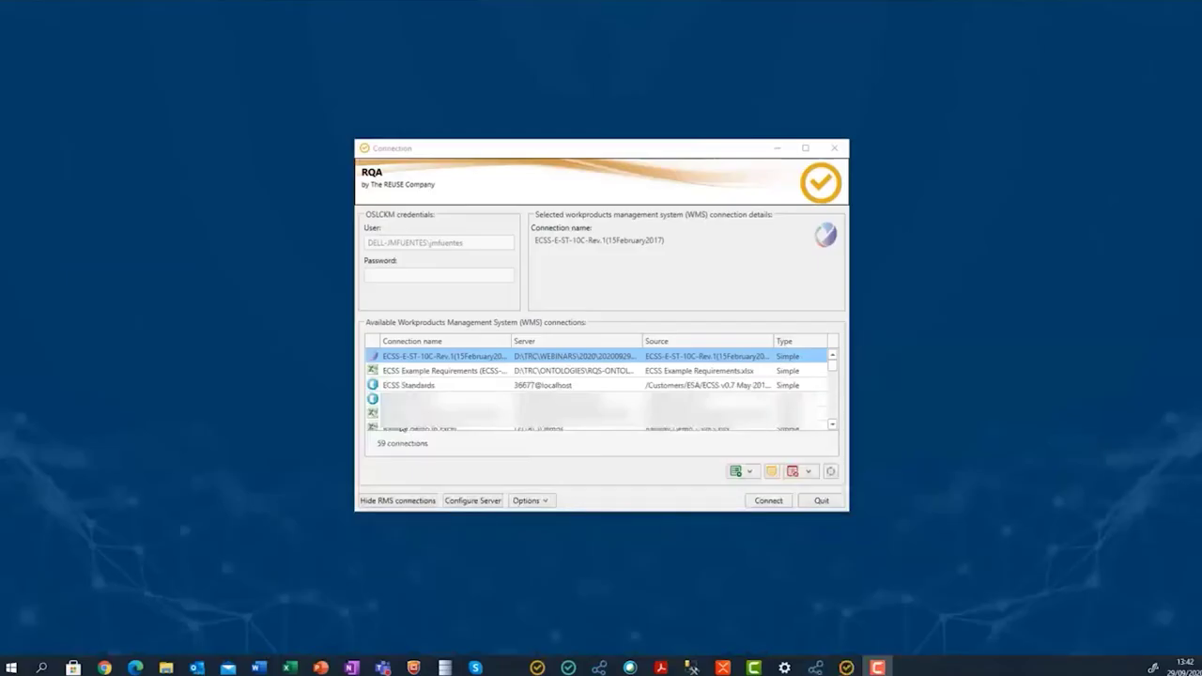
Connect RQA to ECSS-E-ST-10C-Rev.1(15February2017), hide the non-workproducts and maximize the window.
{"action": "double_click", "coordinate": [459, 357]}
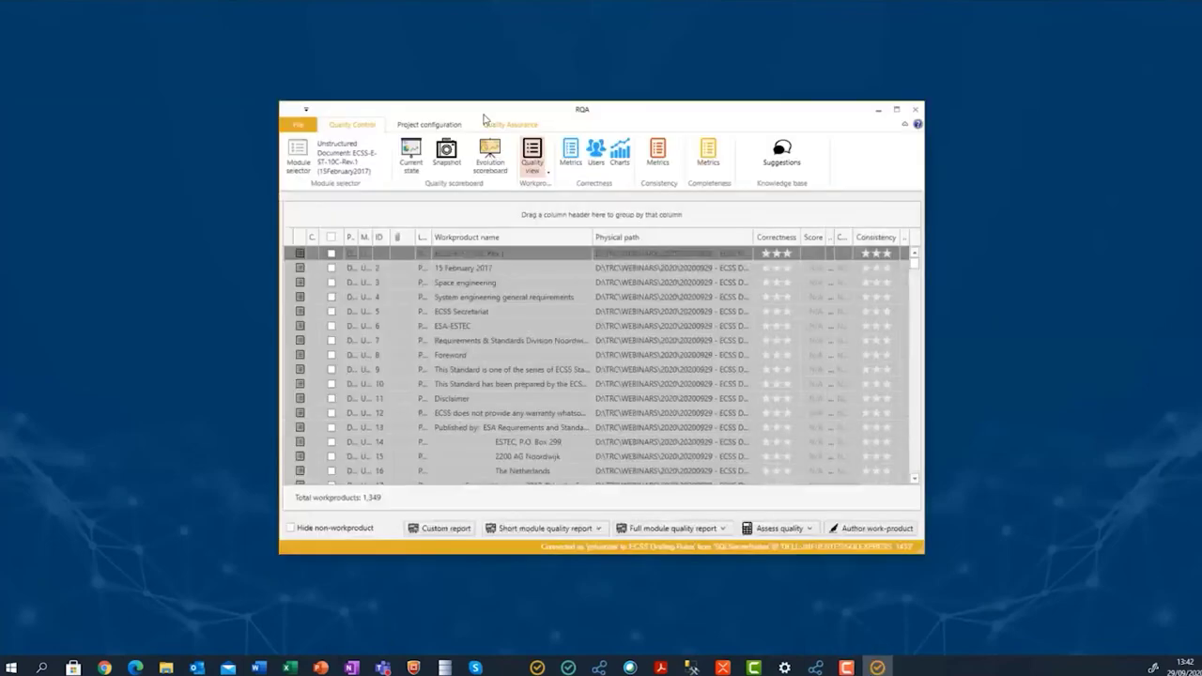
{"action": "left_click", "coordinate": [357, 530]}
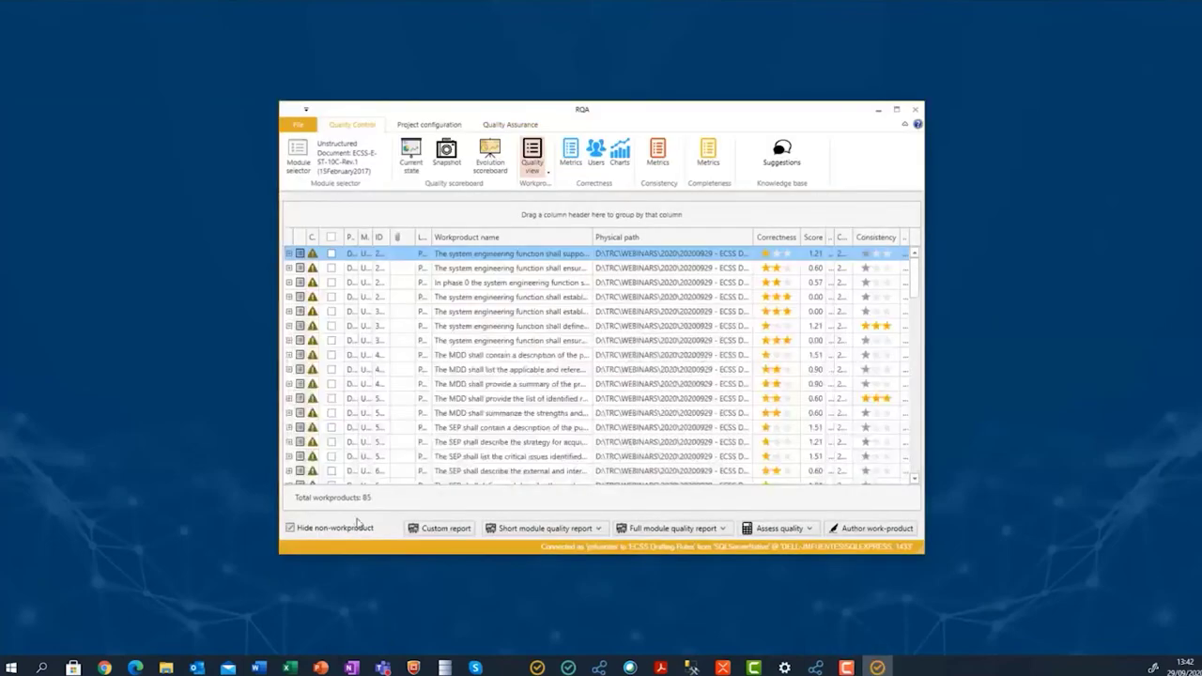
{"action": "double_click", "coordinate": [498, 114]}
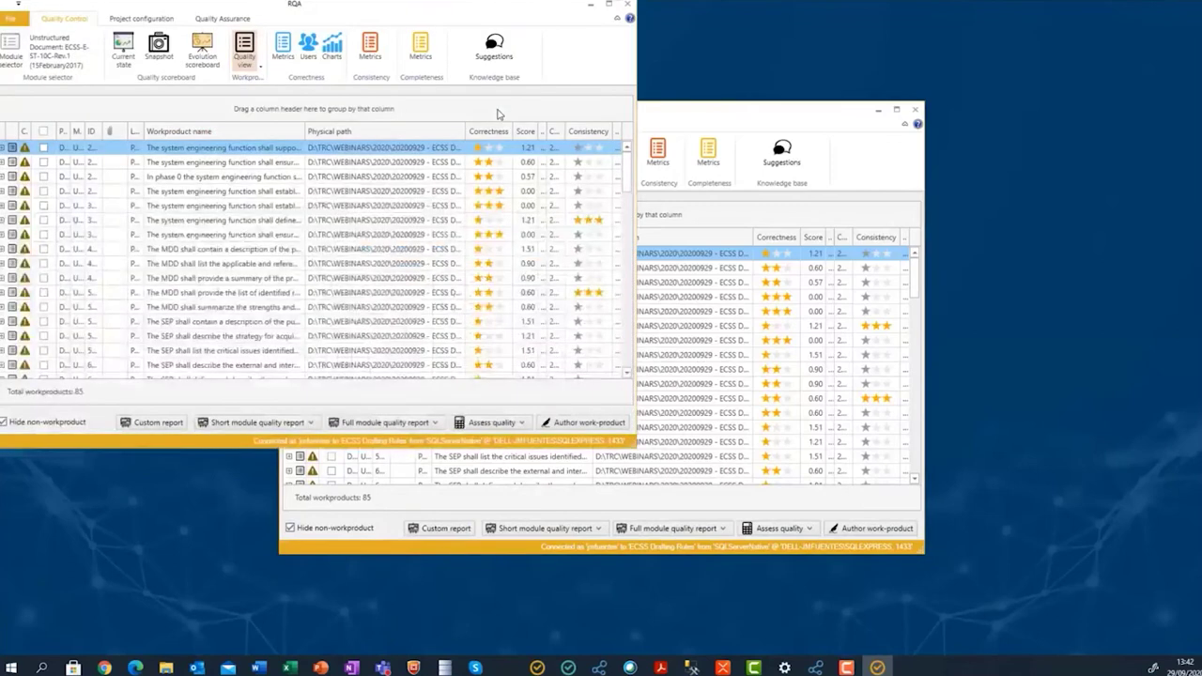
Open requirement 1160 and check its correctness metrics and the term "RJF" in its text.
{"action": "scroll", "coordinate": [508, 404], "scroll_direction": "down", "scroll_amount": 2}
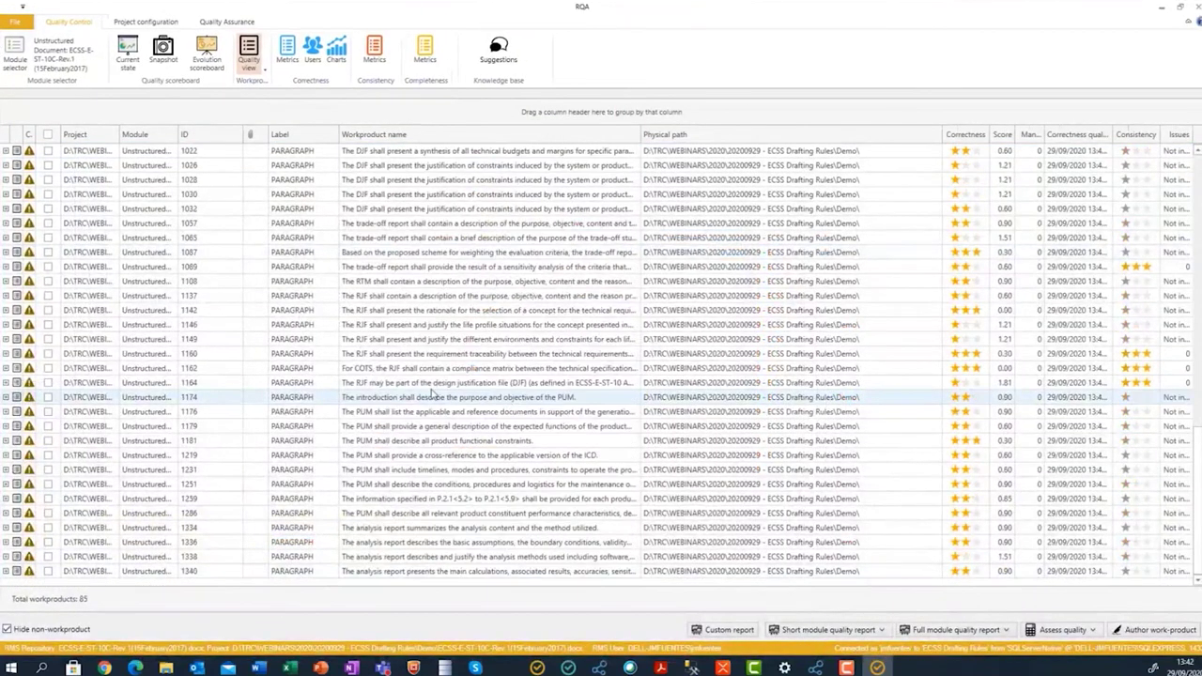
{"action": "left_click", "coordinate": [386, 354]}
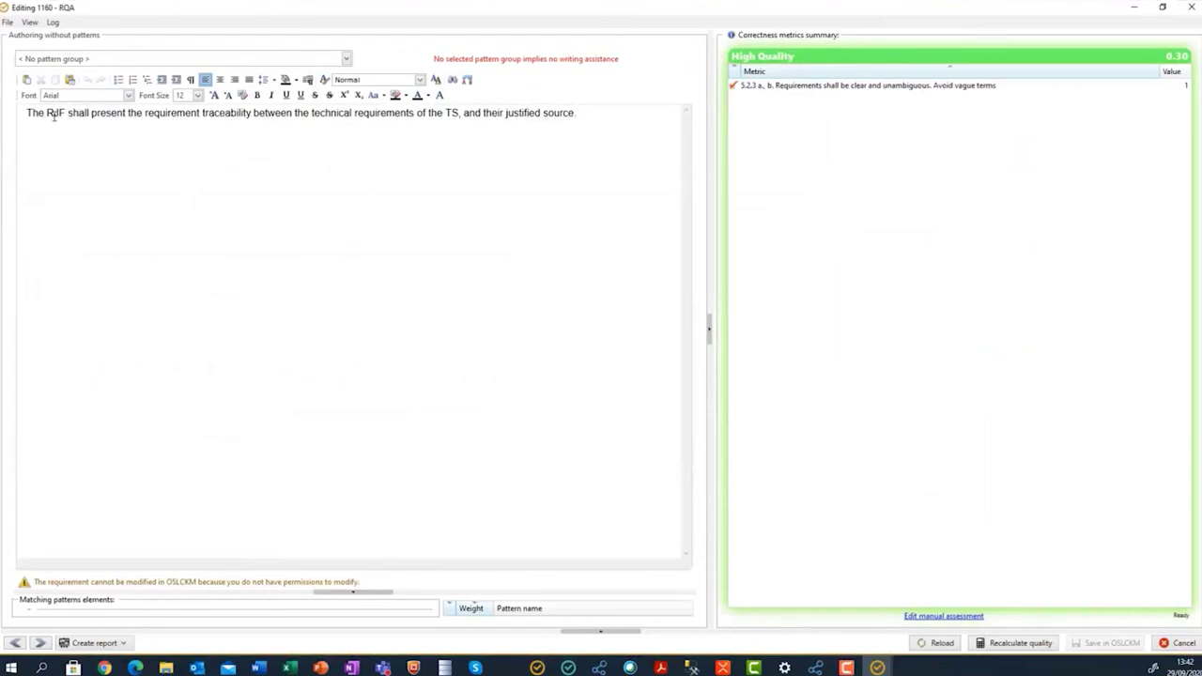
{"action": "mouse_move", "coordinate": [55, 116]}
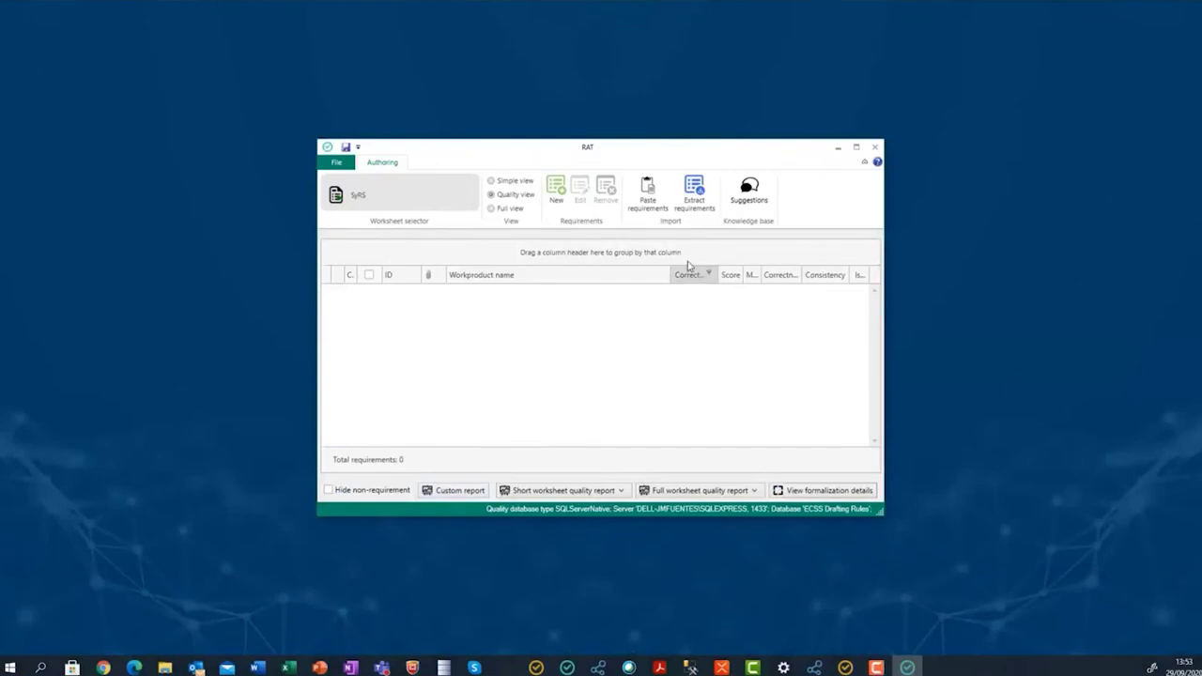
Start a requirements extraction, browse for the source file and open JWST Mission Requirements Document.pdf in Adobe Acrobat Reader for viewing.
{"action": "left_click", "coordinate": [698, 209]}
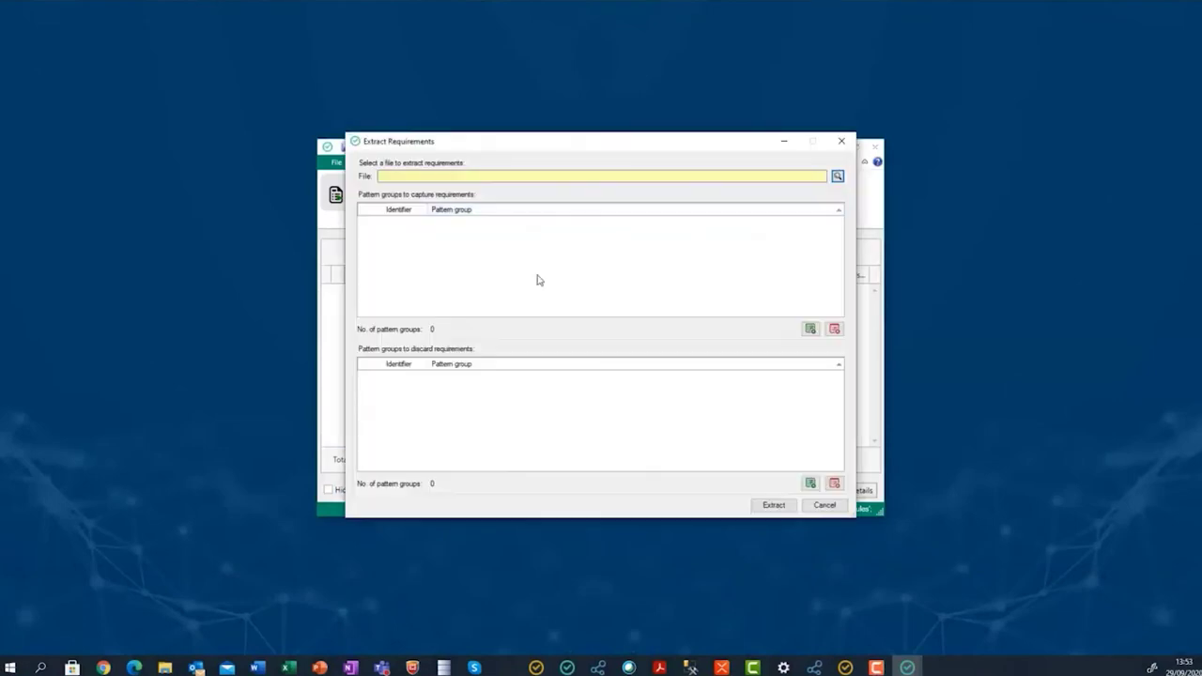
{"action": "left_click", "coordinate": [561, 177]}
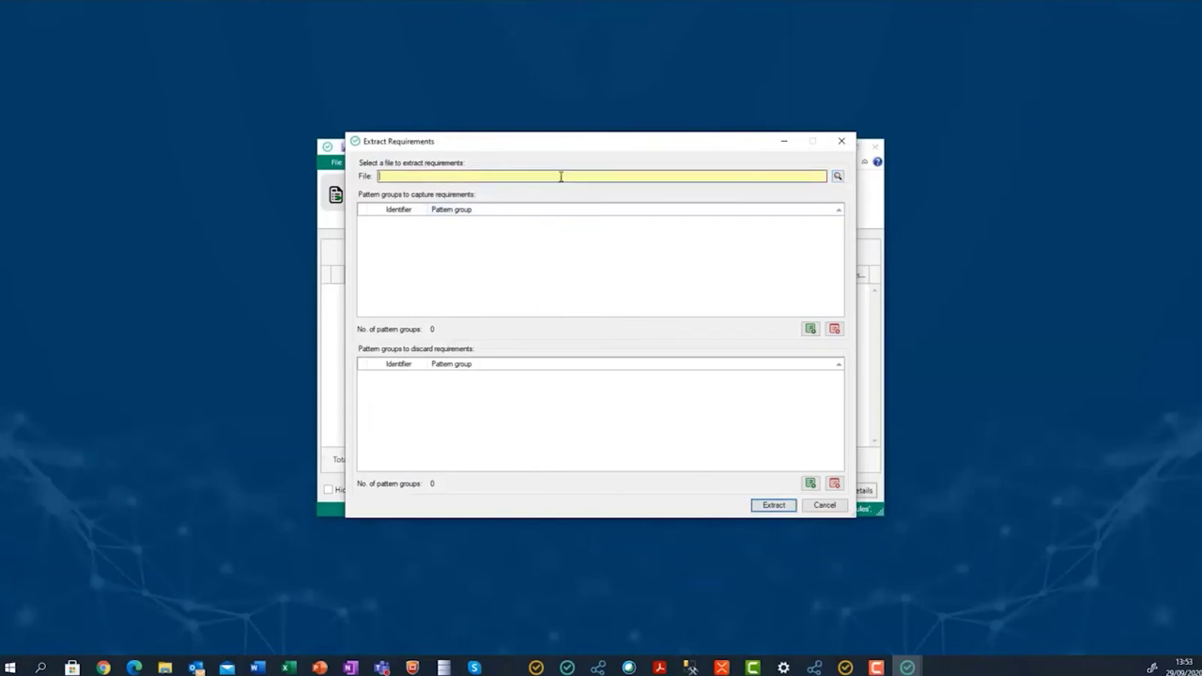
{"action": "left_click", "coordinate": [837, 177]}
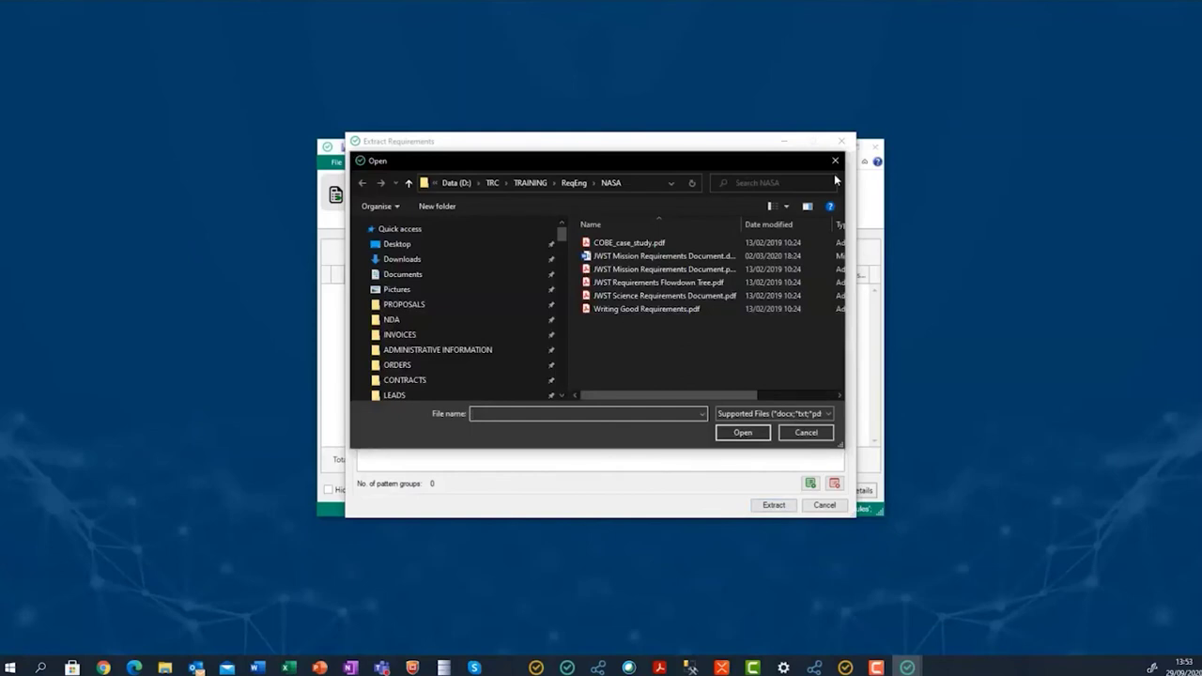
{"action": "left_click", "coordinate": [674, 270]}
{"action": "right_click", "coordinate": [674, 271]}
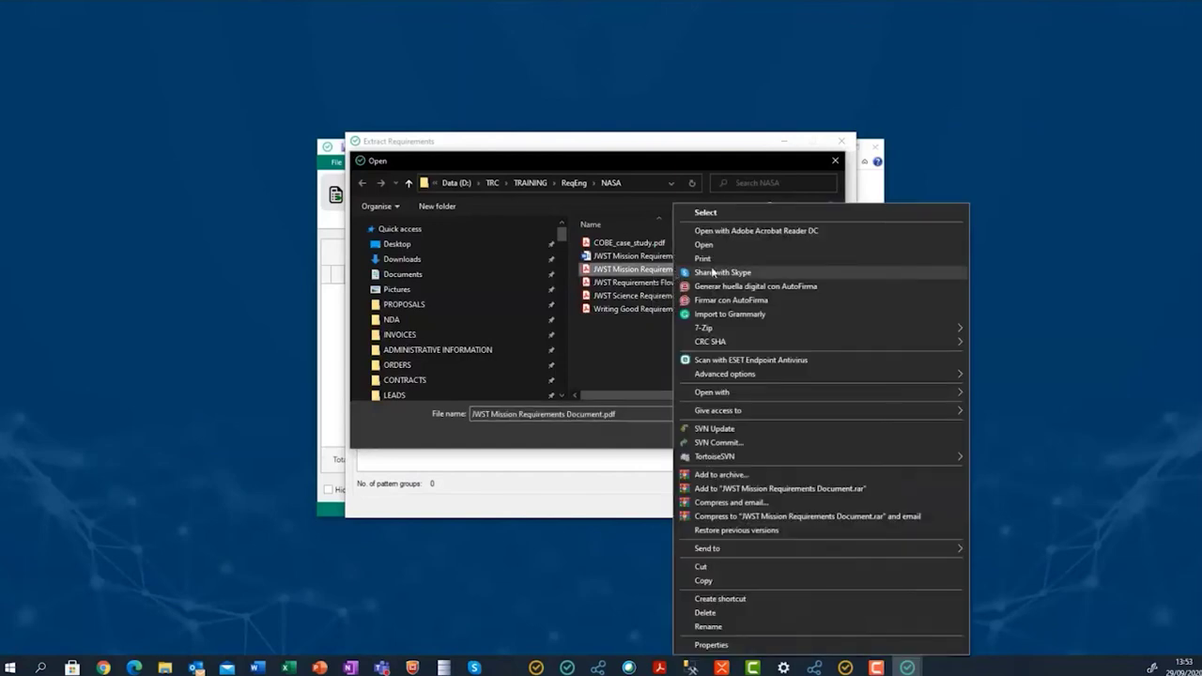
{"action": "left_click", "coordinate": [707, 245]}
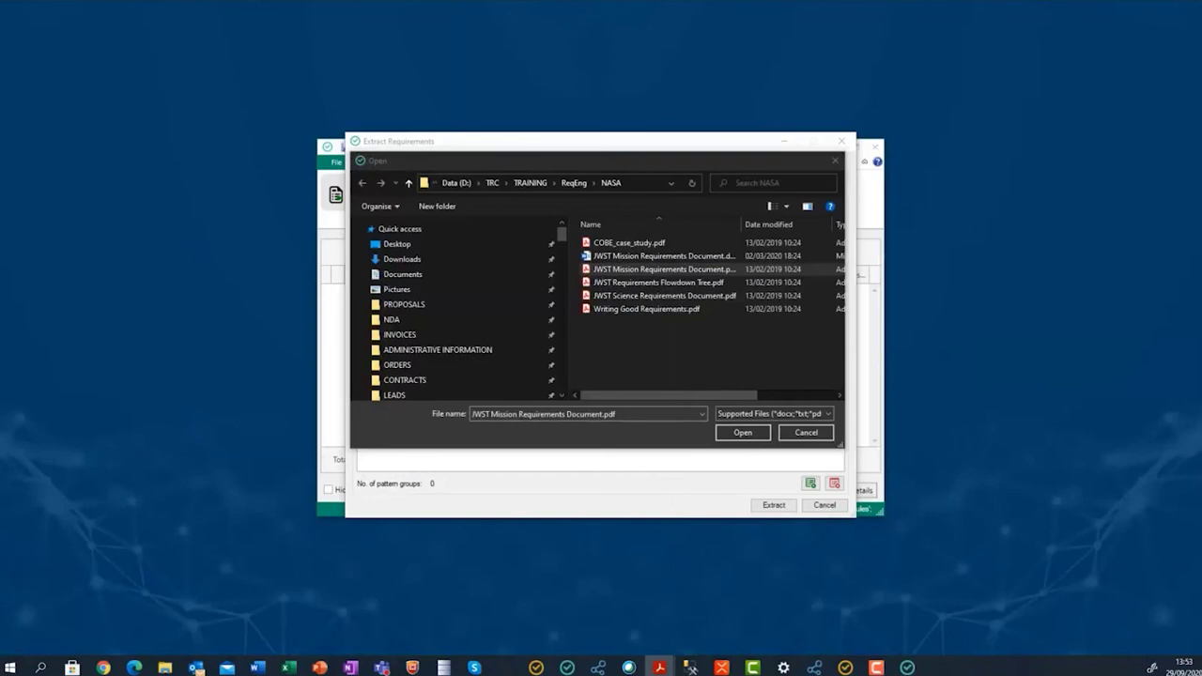
Search the JWST document for "shall" and read through it from the title page to the mission requirements in section 3.2.1.
{"action": "key", "text": "ctrl+f"}
{"action": "type", "text": "shall"}
{"action": "scroll", "coordinate": [467, 490], "scroll_direction": "up", "scroll_amount": 5}
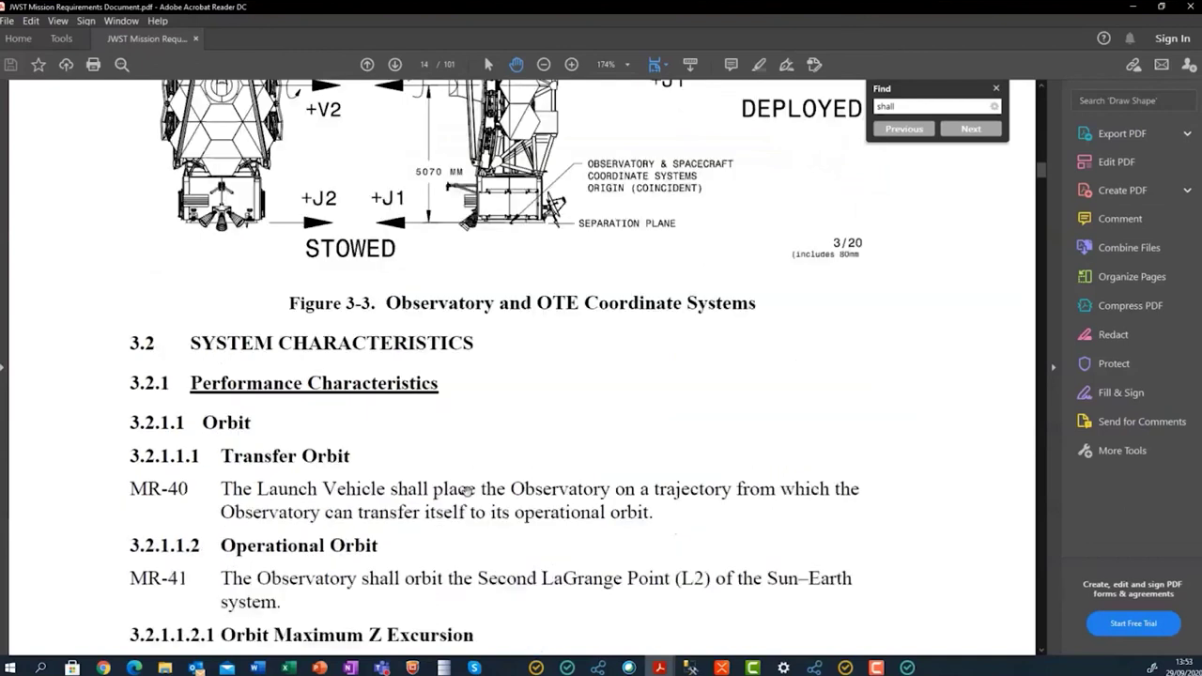
{"action": "key", "text": "Home"}
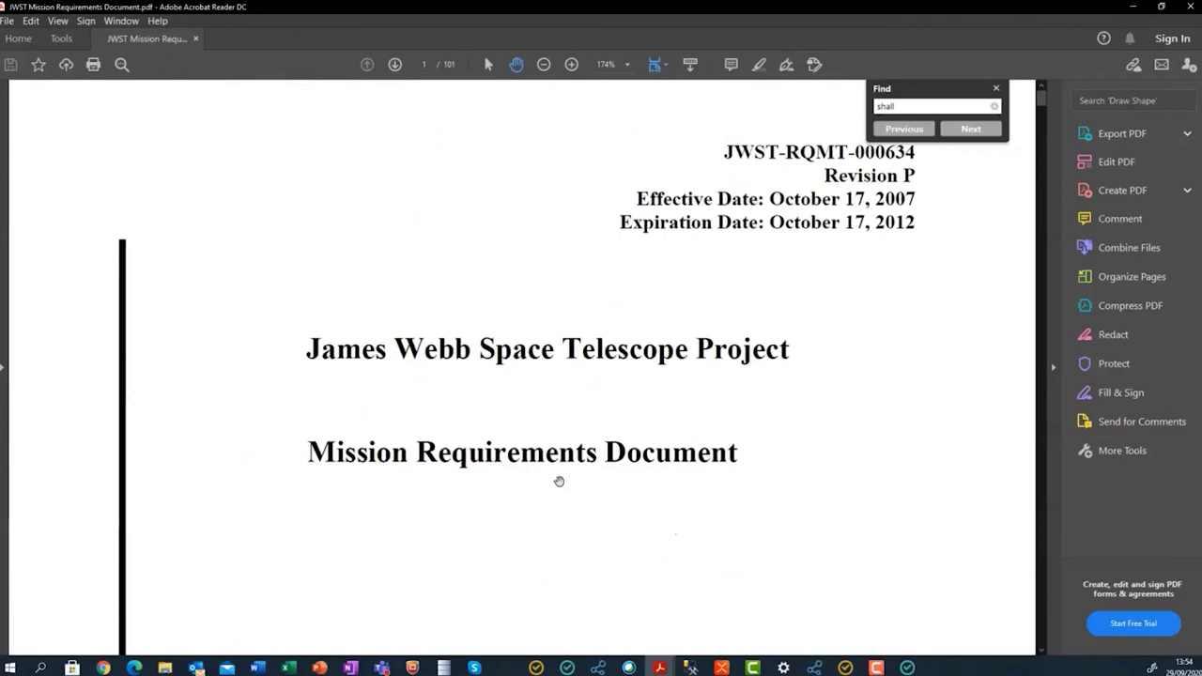
{"action": "scroll", "coordinate": [558, 485], "scroll_direction": "down", "scroll_amount": 15}
{"action": "scroll", "coordinate": [558, 487], "scroll_direction": "down", "scroll_amount": 20}
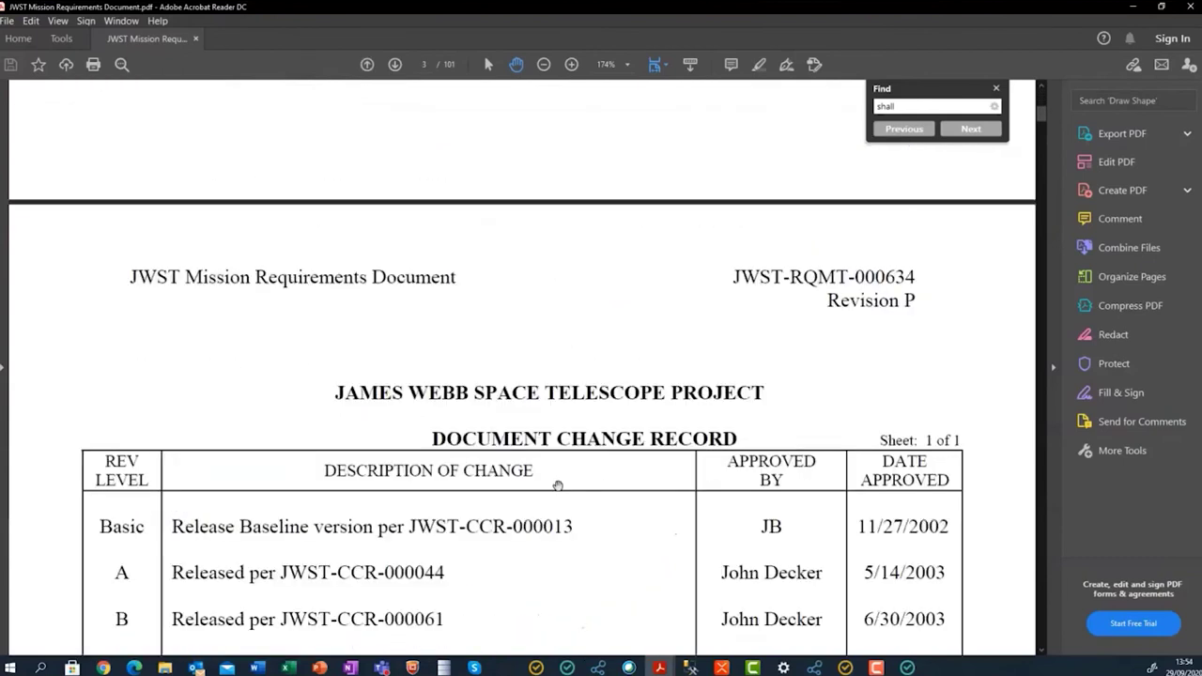
{"action": "scroll", "coordinate": [558, 486], "scroll_direction": "down", "scroll_amount": 20}
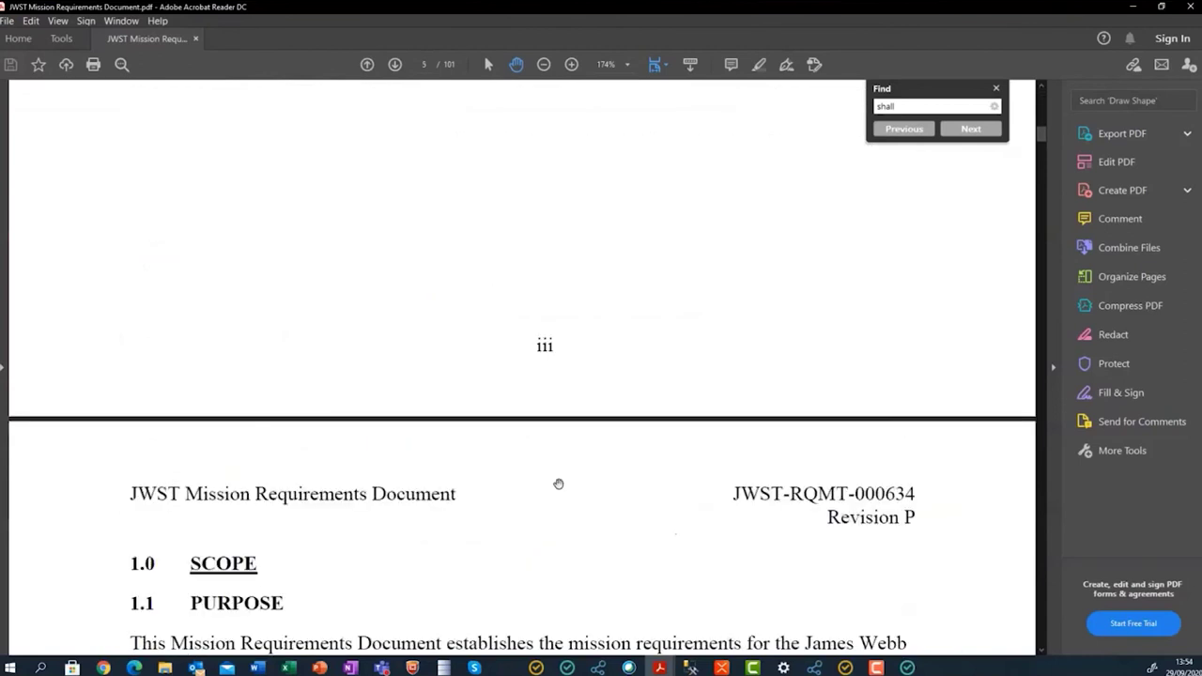
{"action": "scroll", "coordinate": [558, 485], "scroll_direction": "down", "scroll_amount": 20}
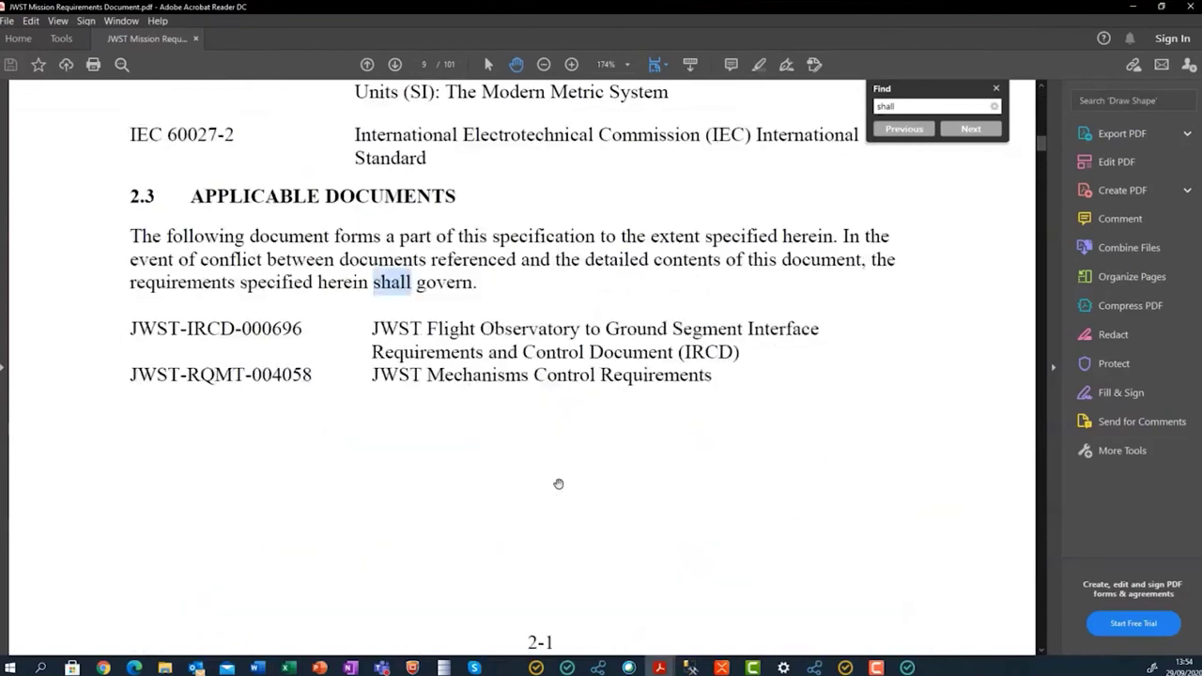
{"action": "scroll", "coordinate": [558, 484], "scroll_direction": "down", "scroll_amount": 5}
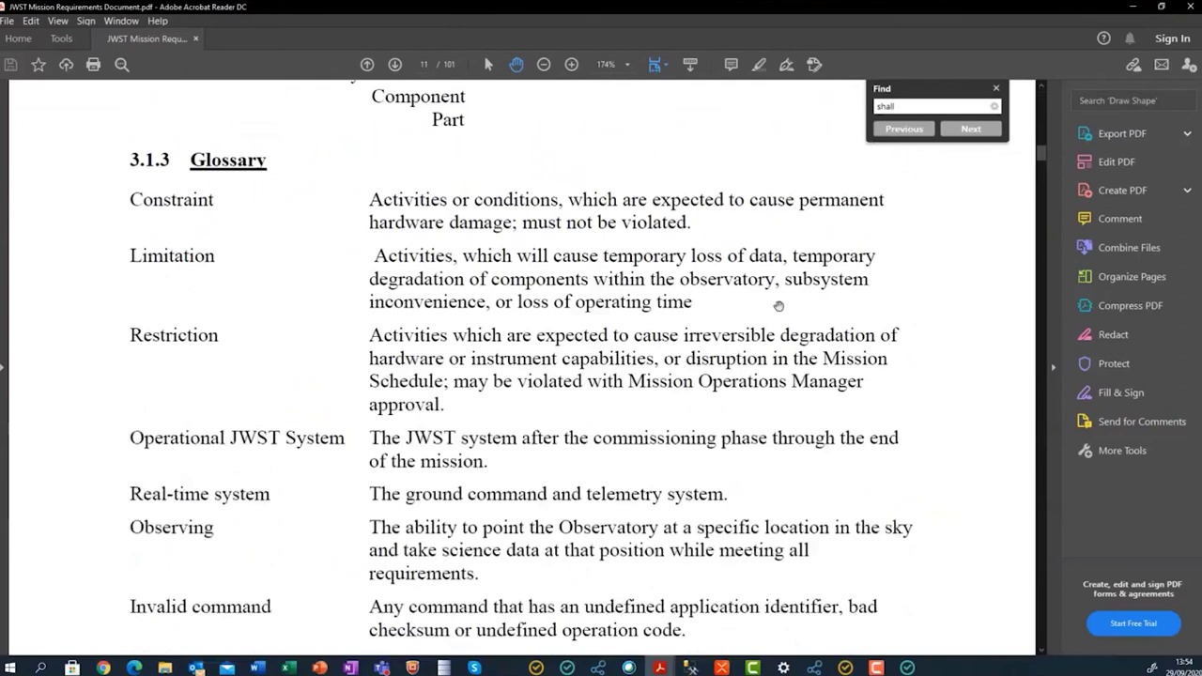
{"action": "scroll", "coordinate": [658, 461], "scroll_direction": "down", "scroll_amount": 15}
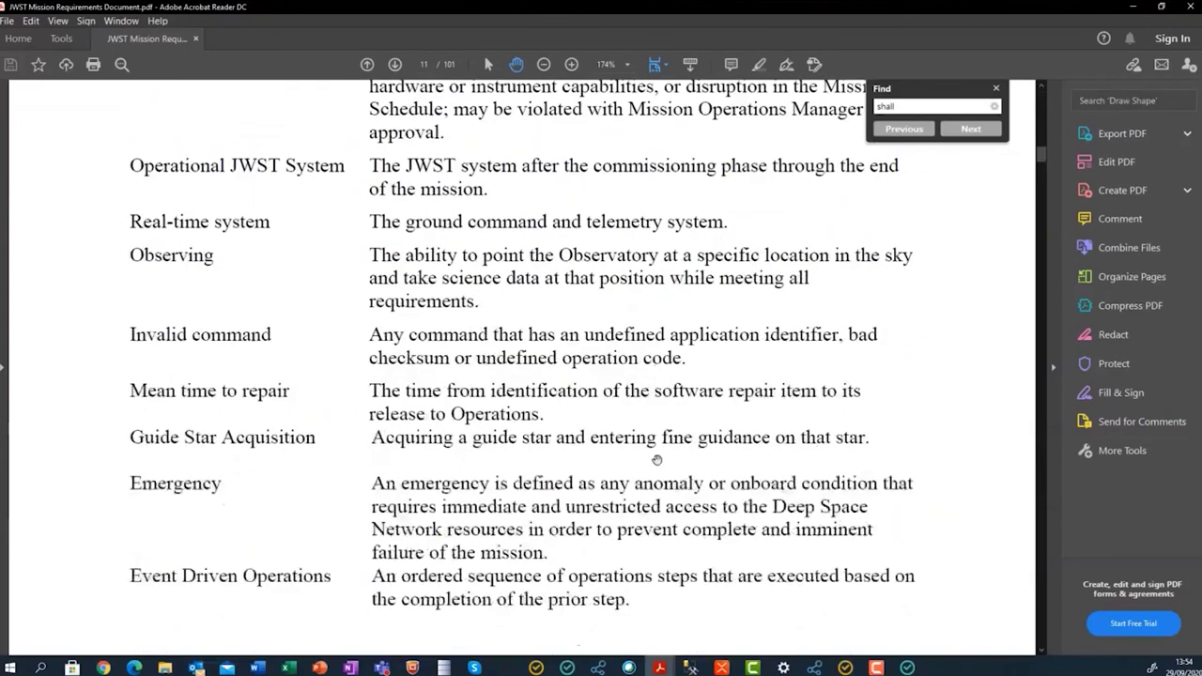
{"action": "scroll", "coordinate": [657, 451], "scroll_direction": "down", "scroll_amount": 15}
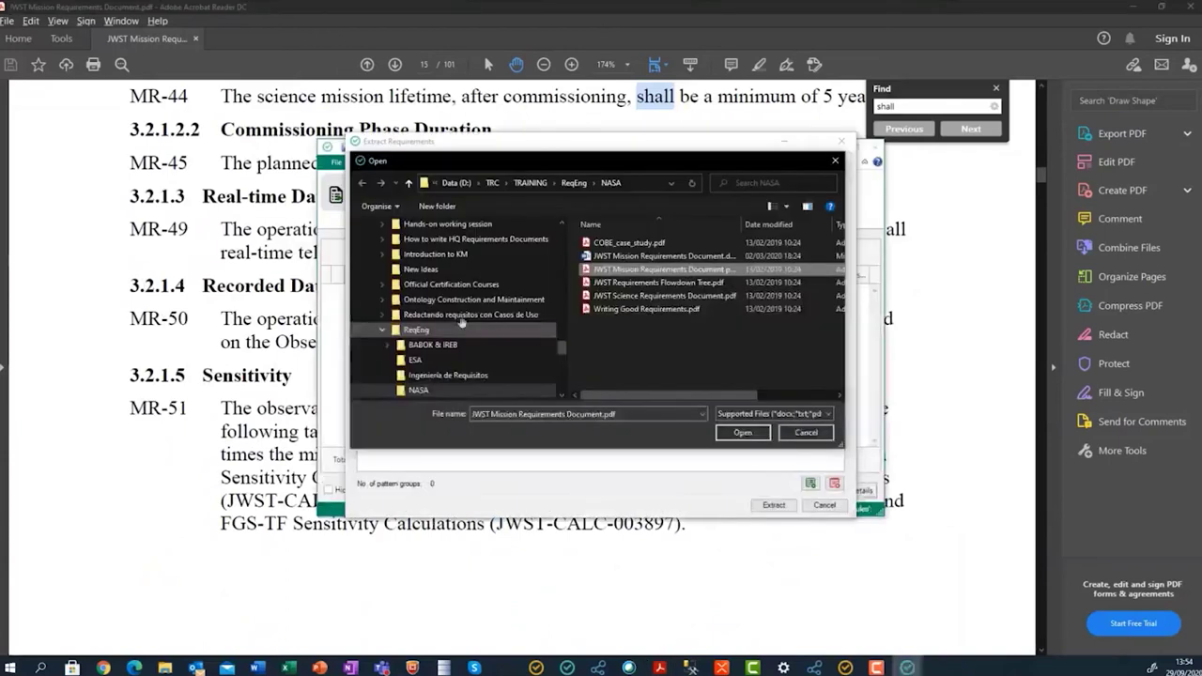
Back in RAT, select JWST Mission Requirements Document.pdf as the file to extract requirements from.
{"action": "double_click", "coordinate": [693, 274]}
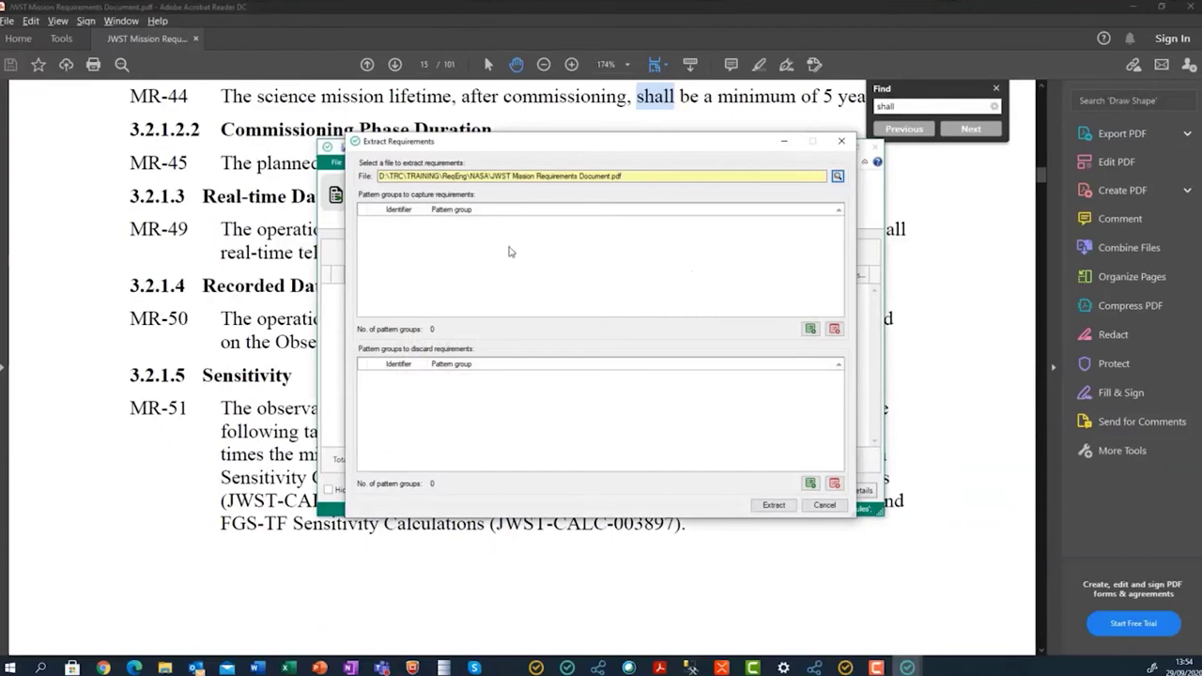
Add the pattern group "88 - VOCABULARY EXTRACTION" to the pattern groups used to capture requirements.
{"action": "right_click", "coordinate": [510, 251]}
{"action": "left_click", "coordinate": [537, 252]}
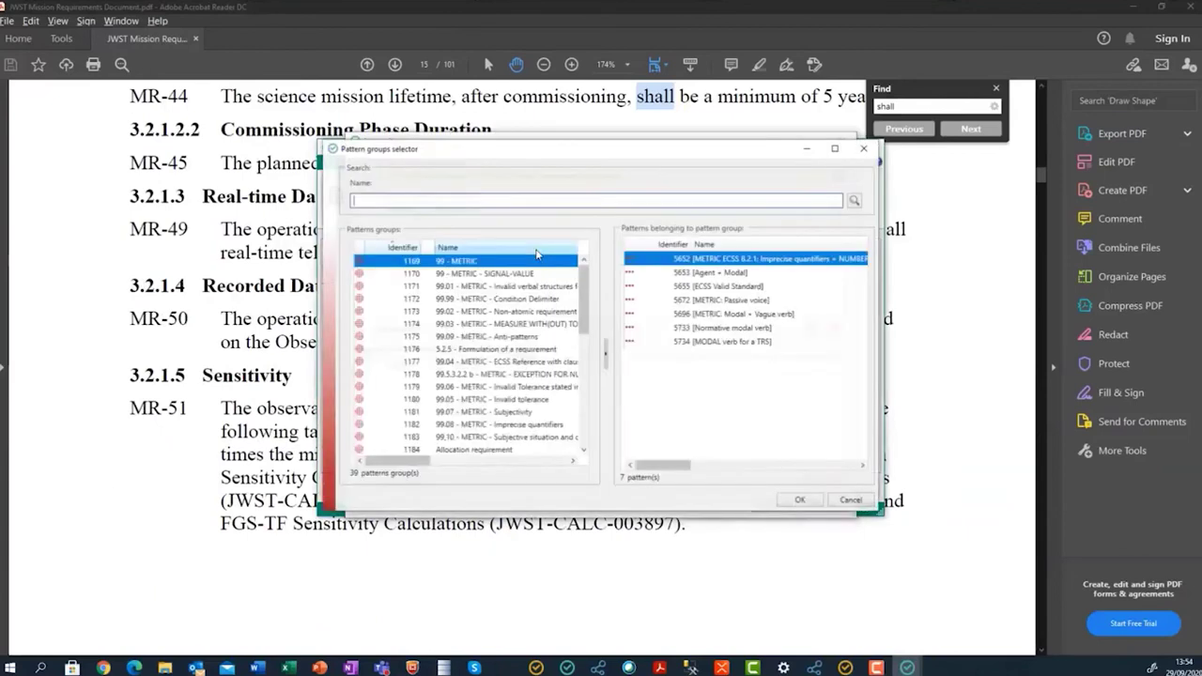
{"action": "scroll", "coordinate": [520, 427], "scroll_direction": "down", "scroll_amount": 8}
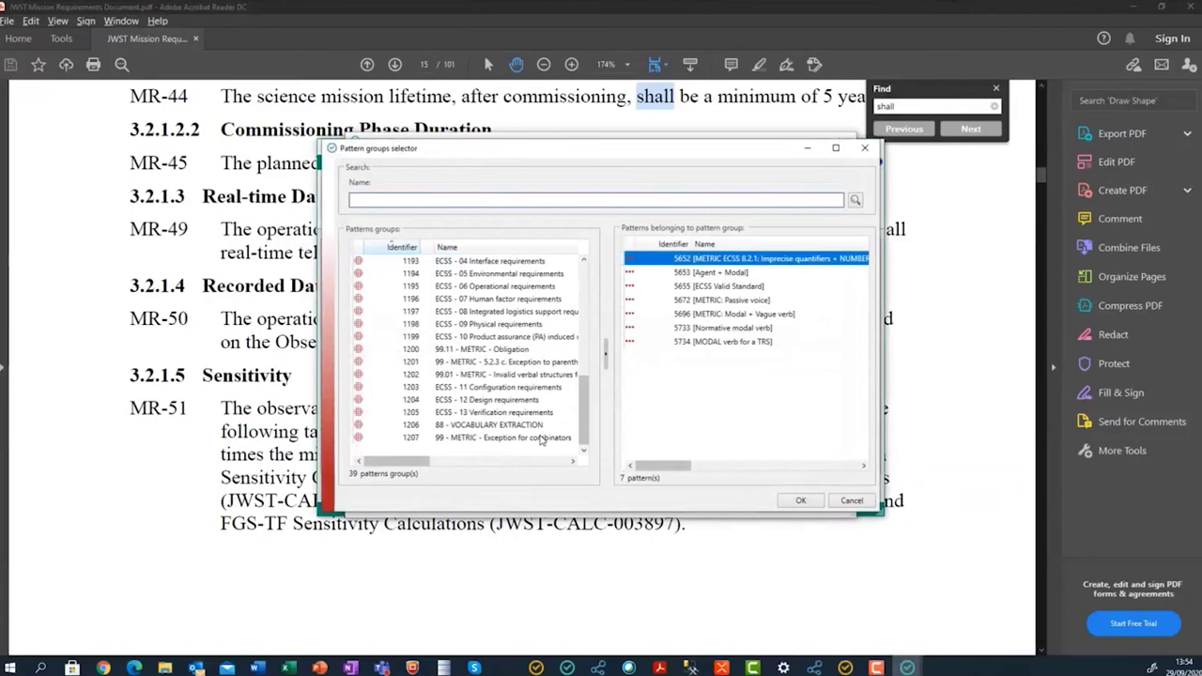
{"action": "left_click", "coordinate": [519, 428]}
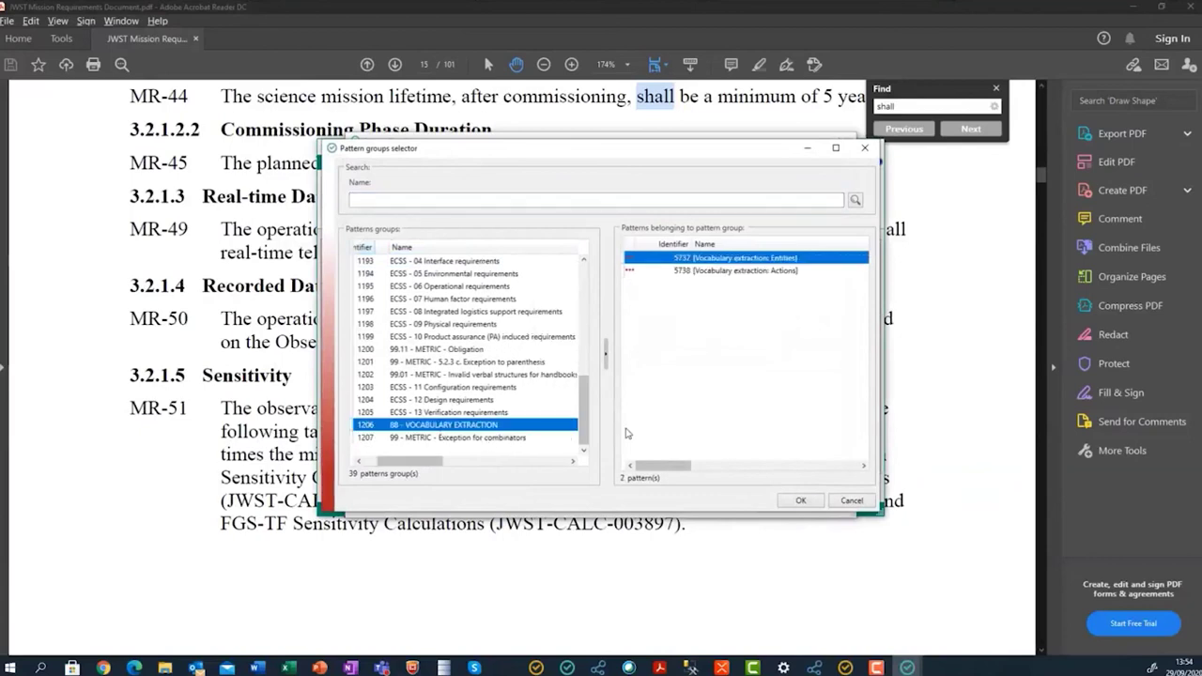
{"action": "left_click", "coordinate": [796, 501]}
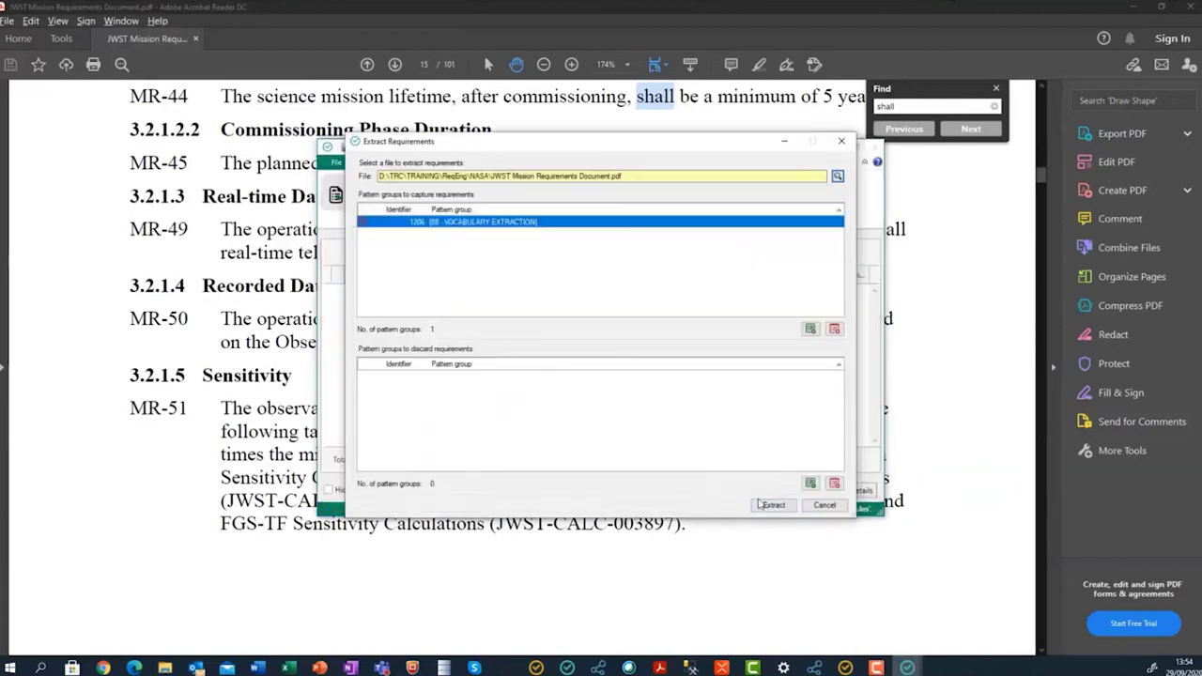
Extract the requirements from the JWST document into the SyRS worksheet and maximize the RAT window to view them.
{"action": "left_click", "coordinate": [770, 505]}
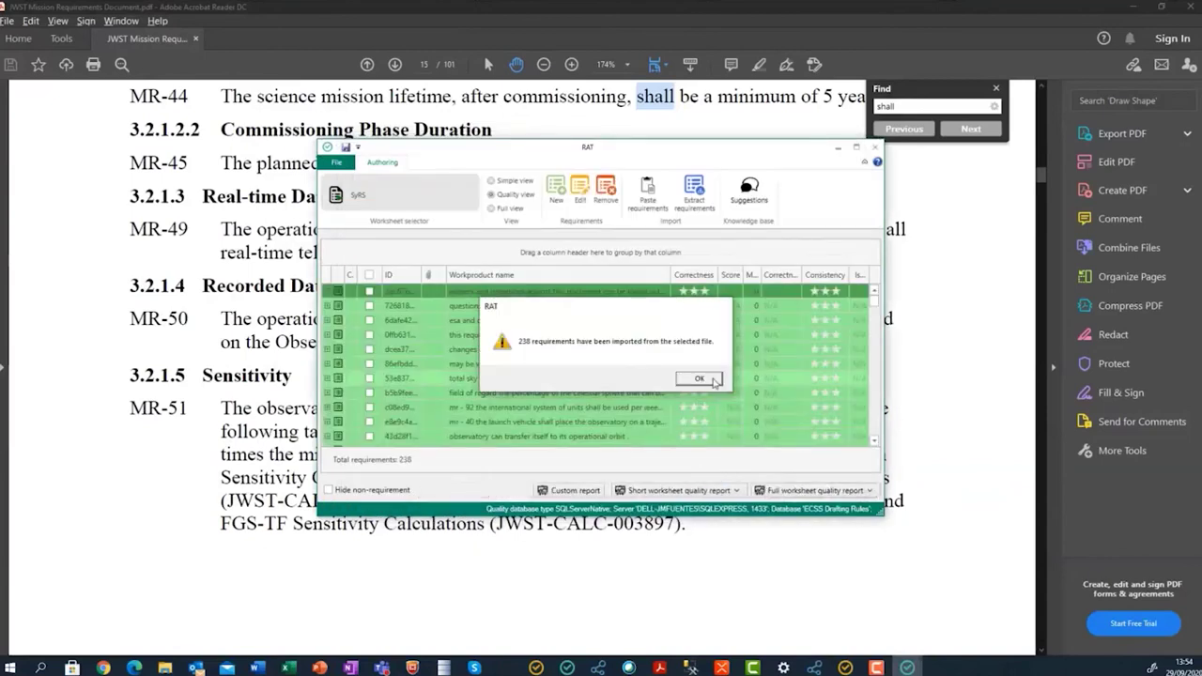
{"action": "left_click", "coordinate": [703, 378]}
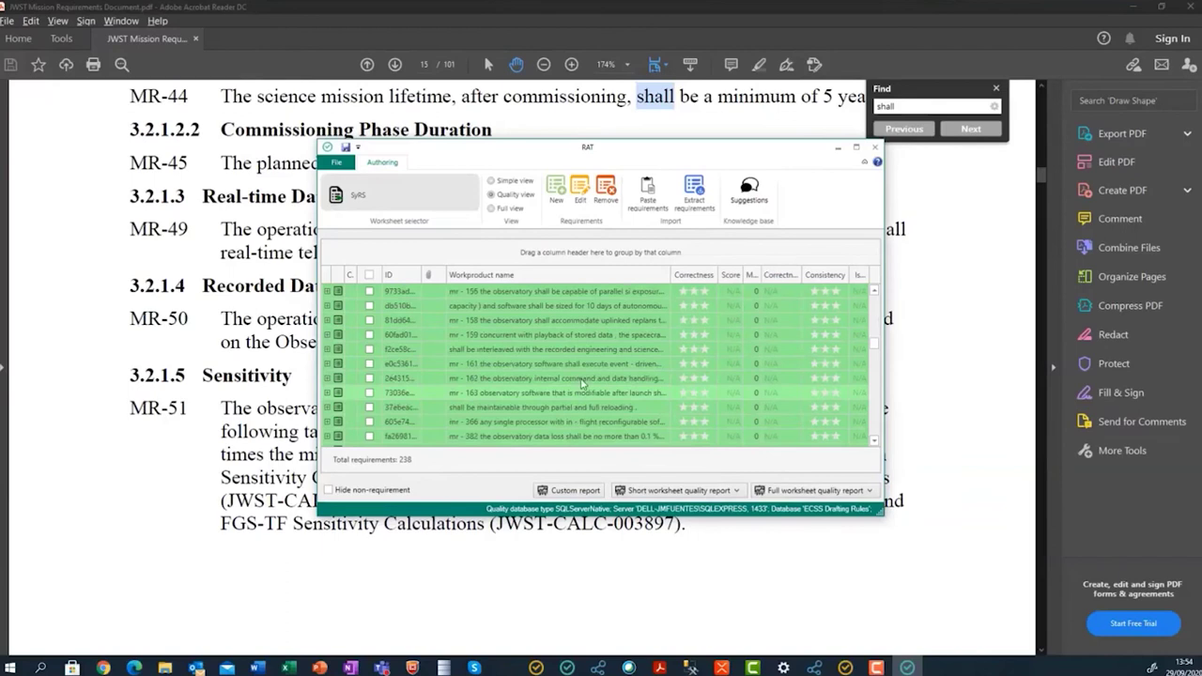
{"action": "double_click", "coordinate": [573, 149]}
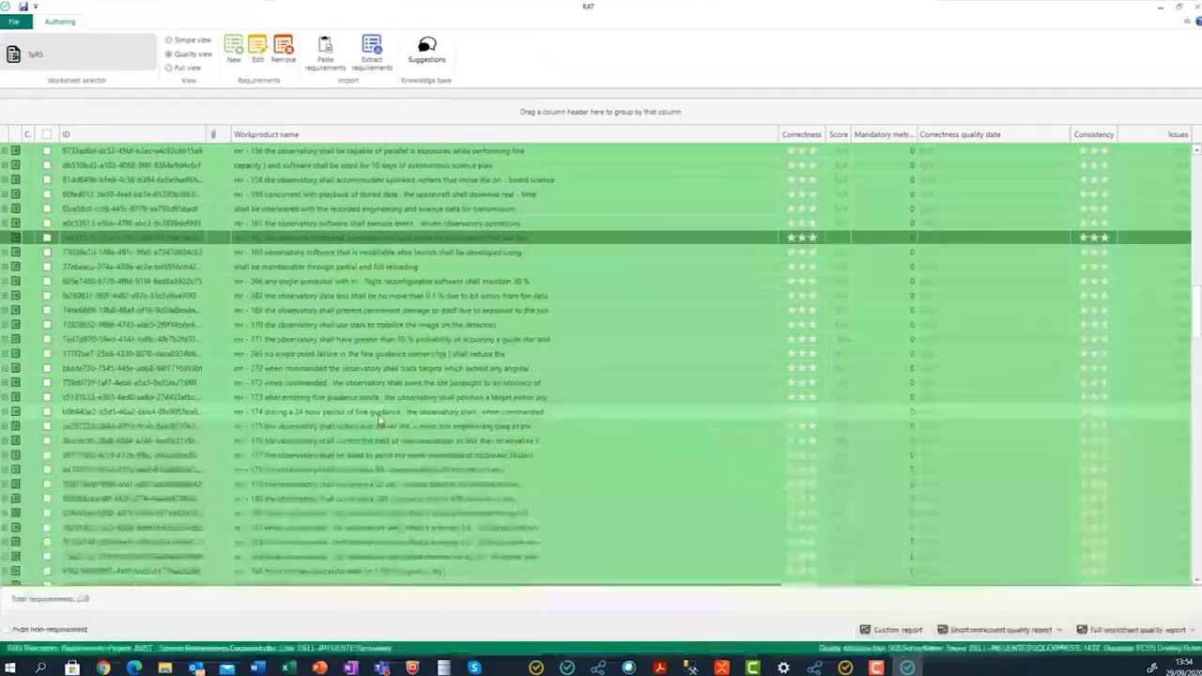